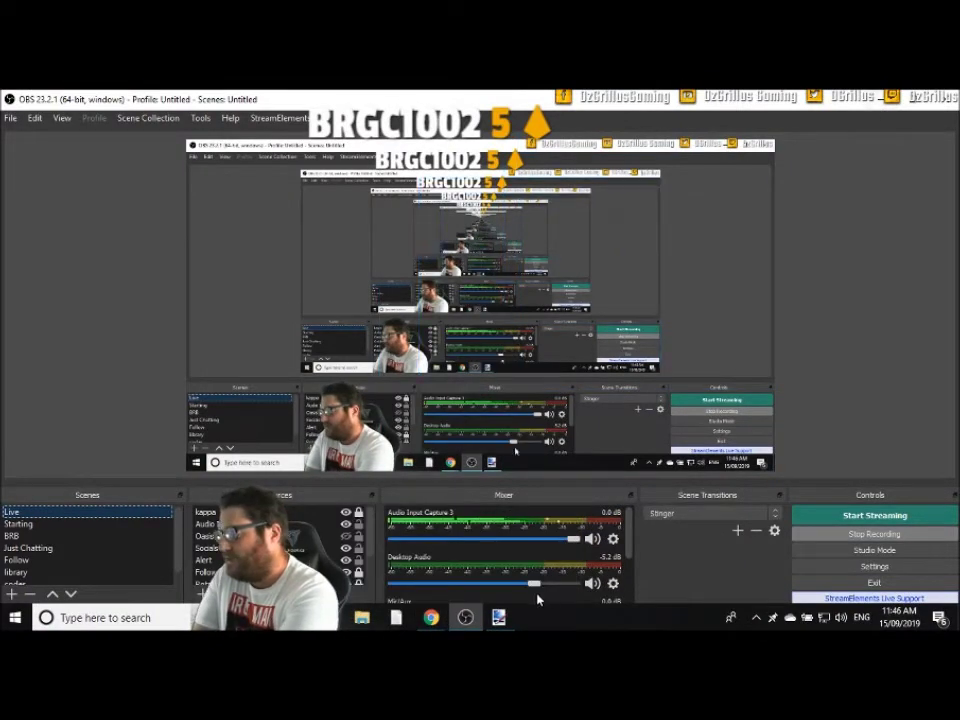
View the paint.net download page in Chrome, then minimize Chrome and switch to paint.net's blank canvas
mouse_move(431, 617)
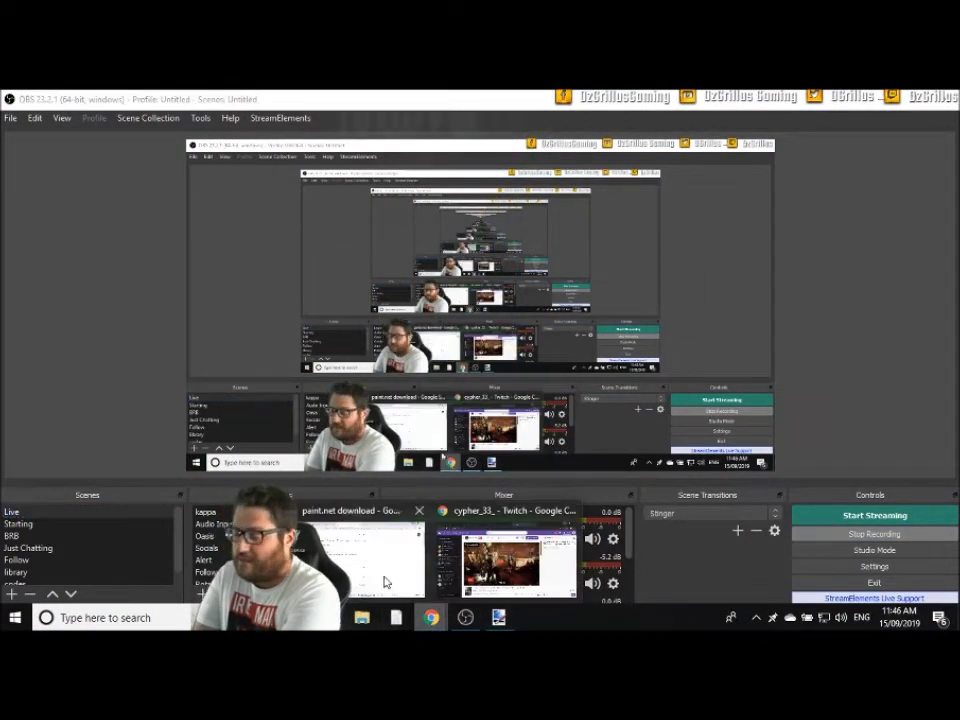
click(406, 556)
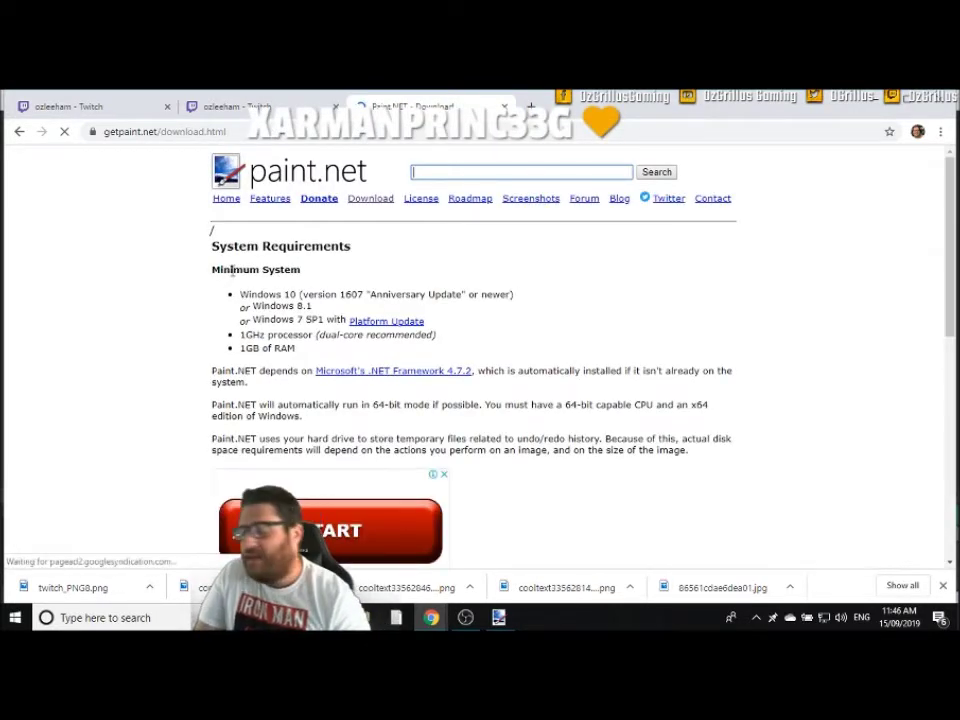
click(870, 104)
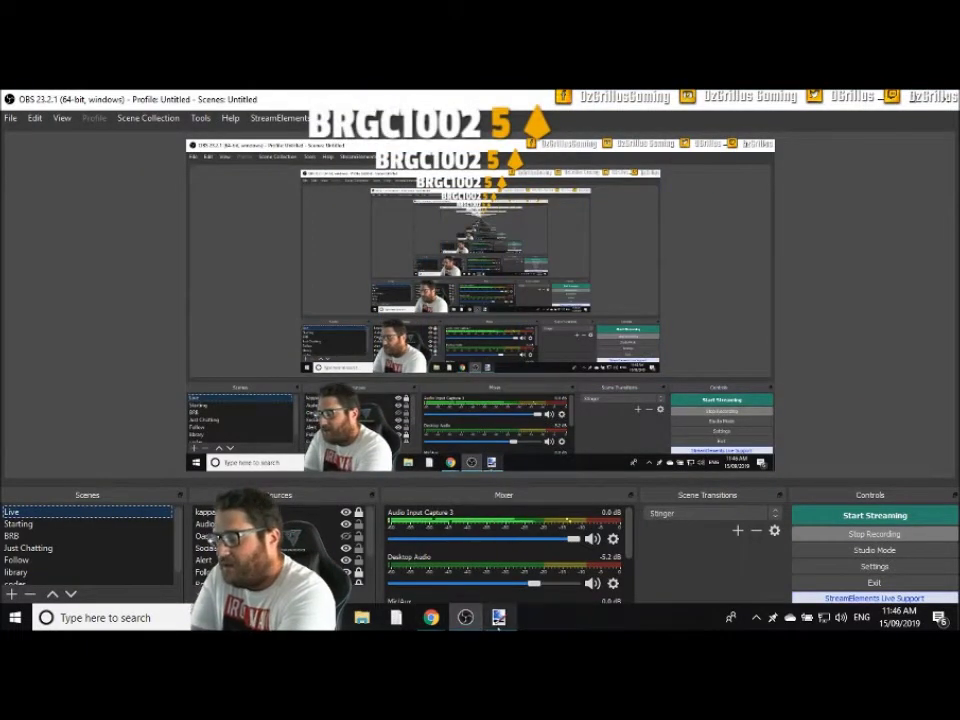
click(498, 617)
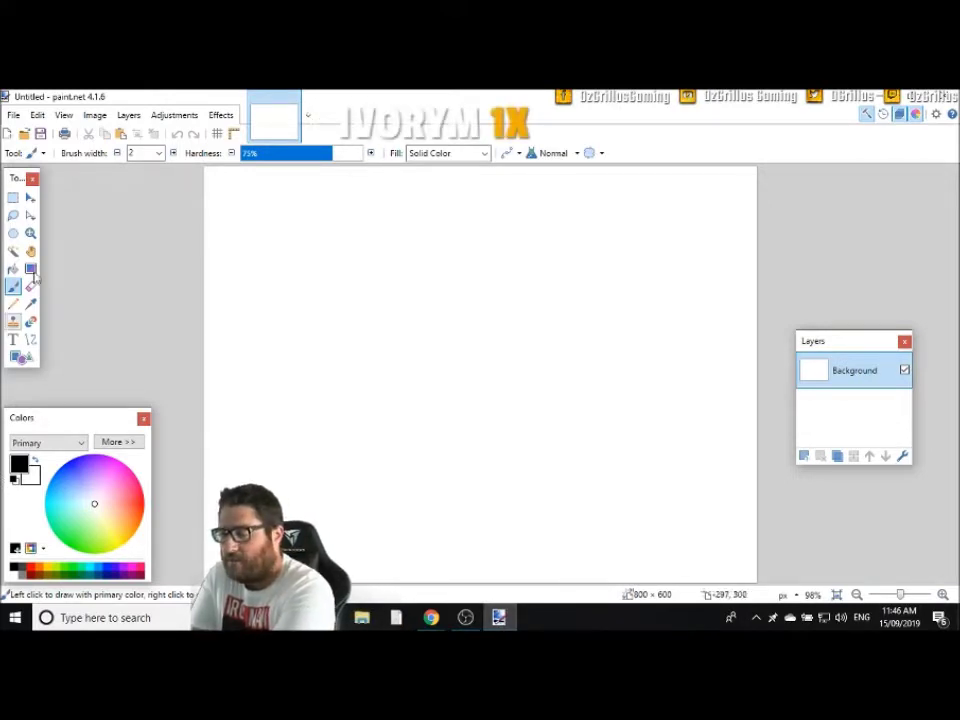
Open the 540×960 SKULL CRUSHER image from the Desktop through File > Open
click(13, 115)
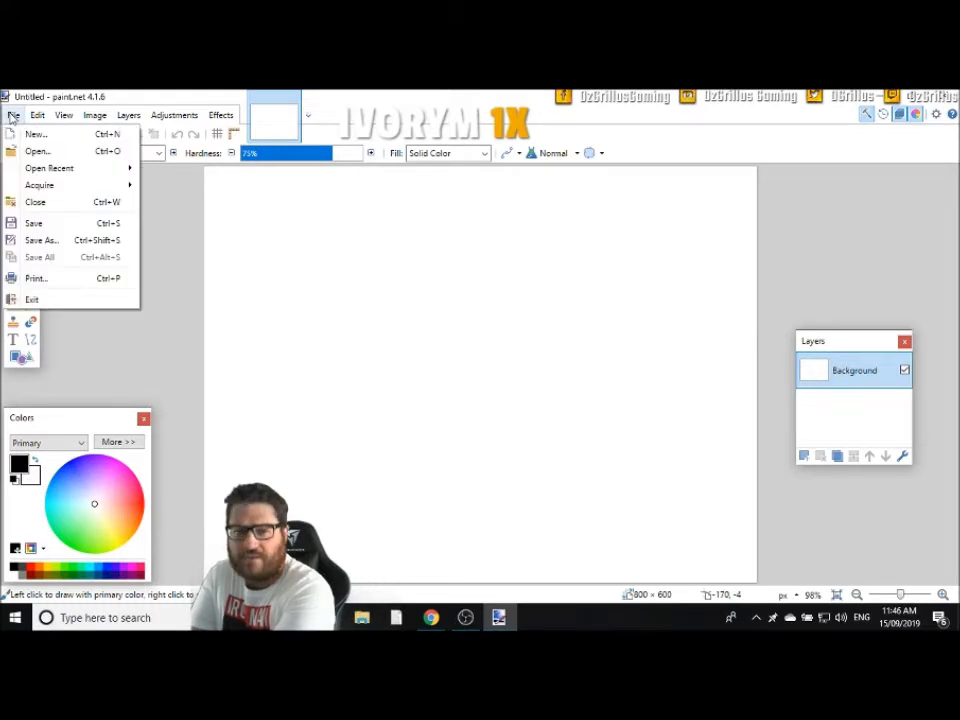
click(13, 115)
click(13, 115)
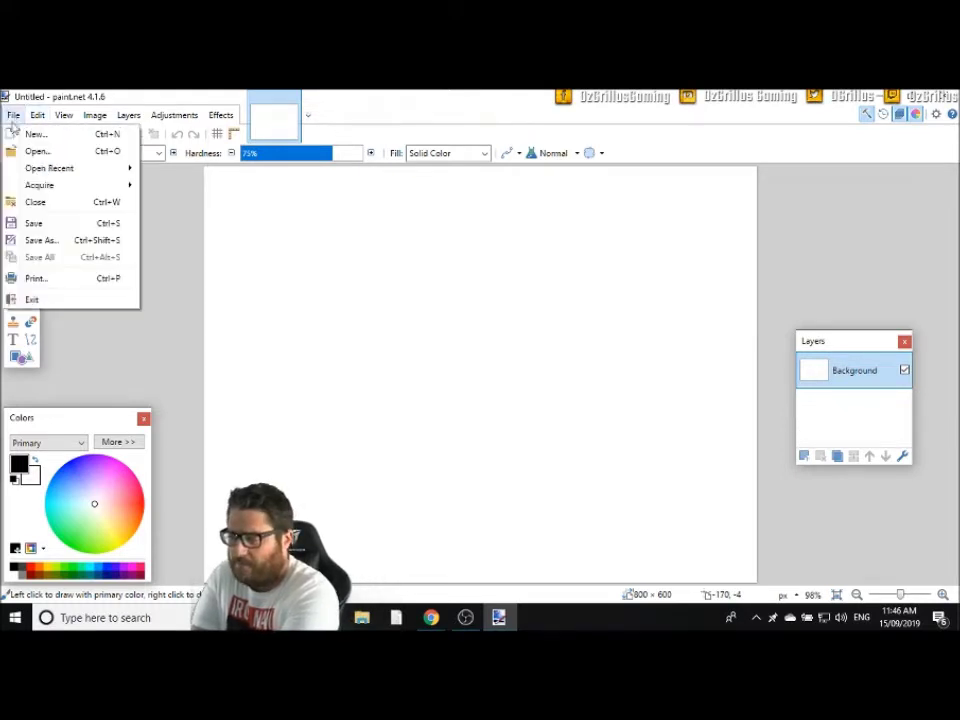
click(18, 151)
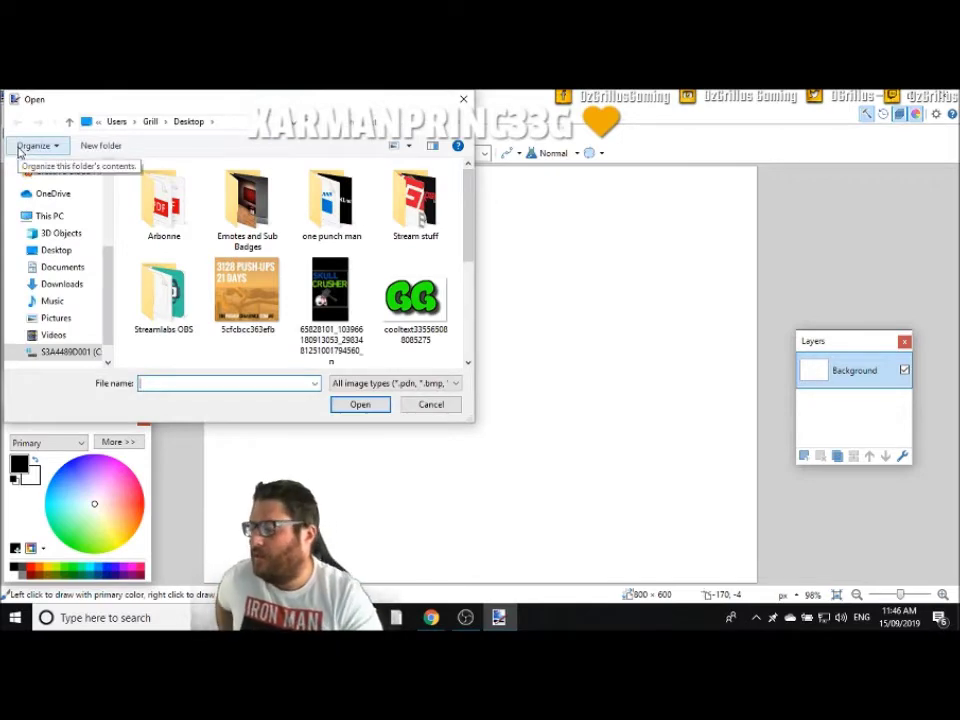
click(331, 300)
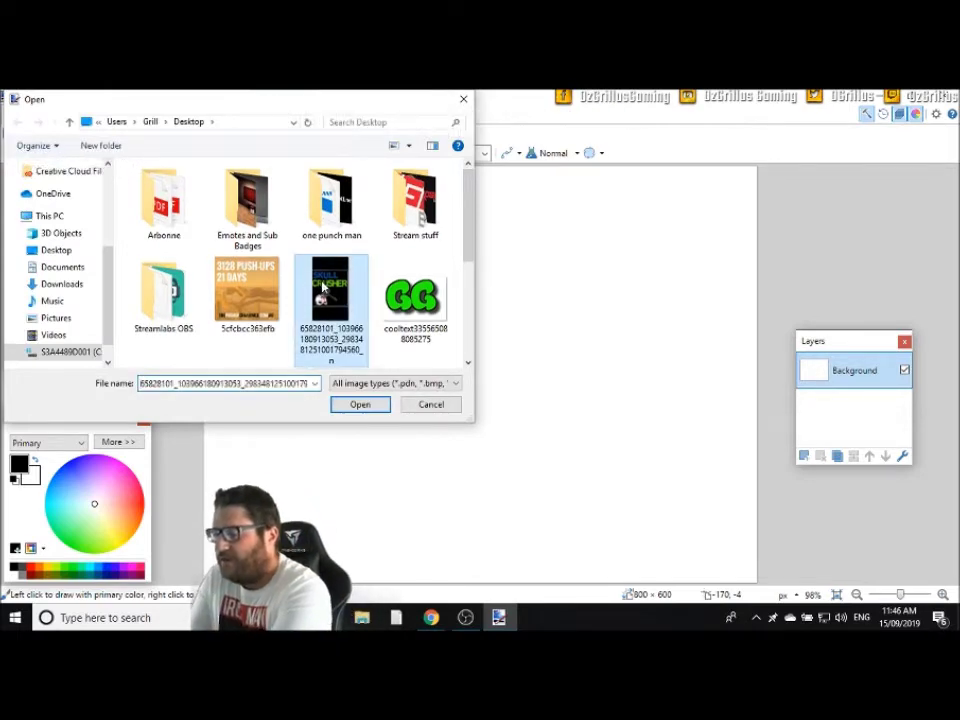
click(346, 404)
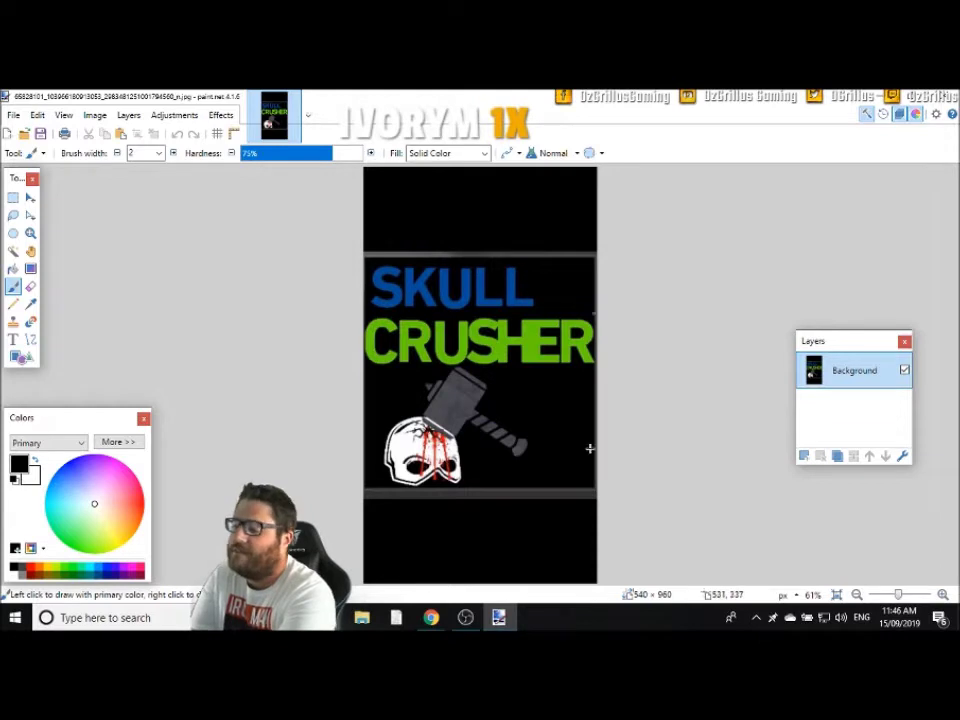
click(13, 198)
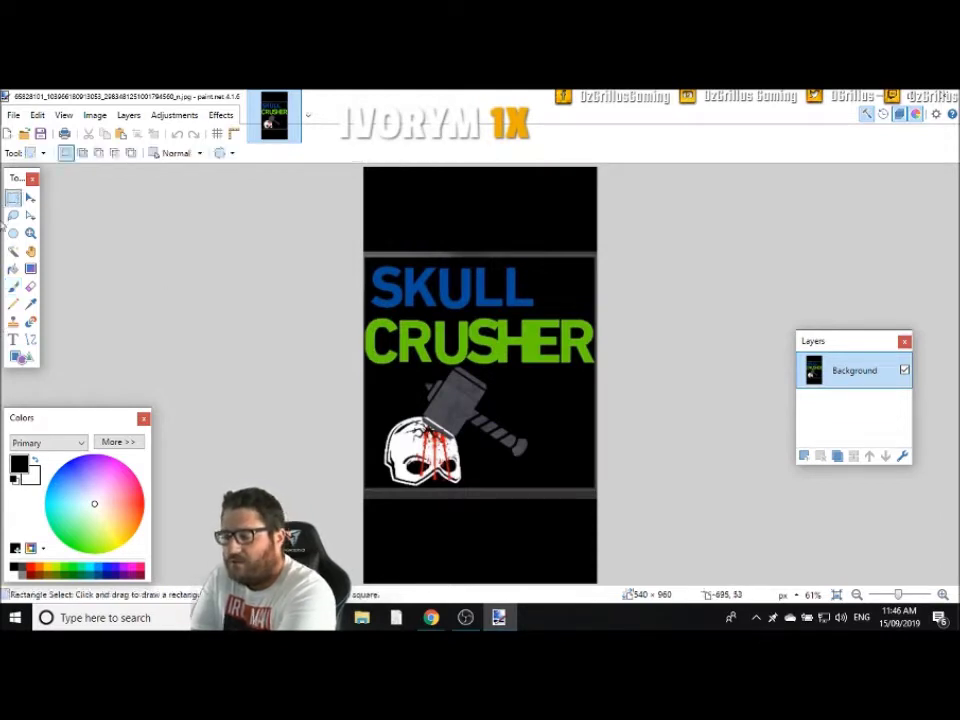
Select the square artwork between the black bars and create a new 533×533 image
drag(366, 255, 594, 487)
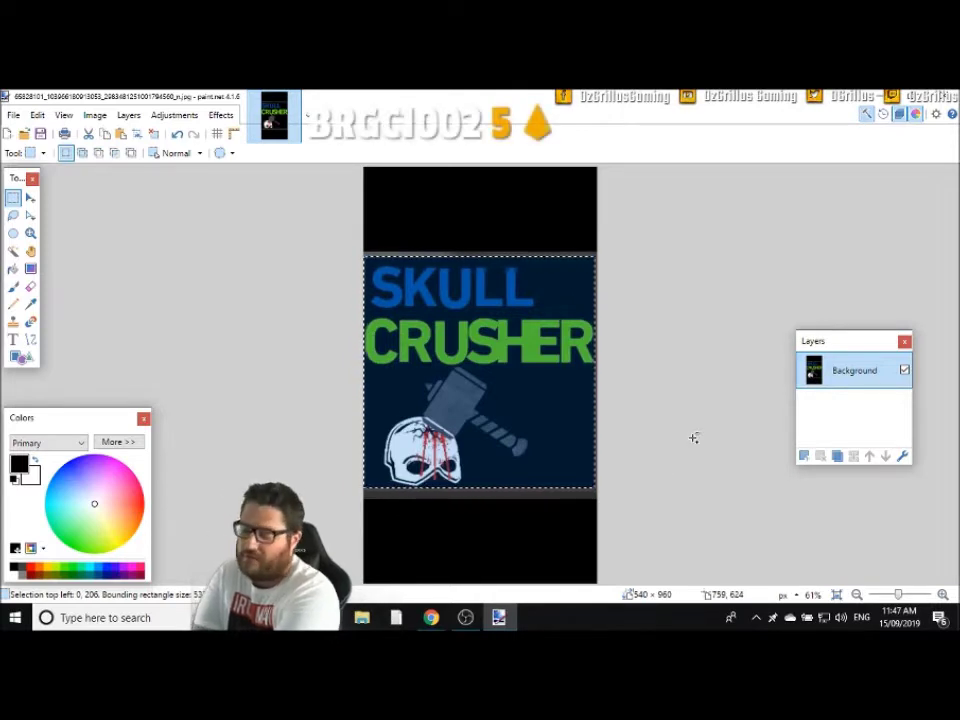
click(14, 115)
click(16, 133)
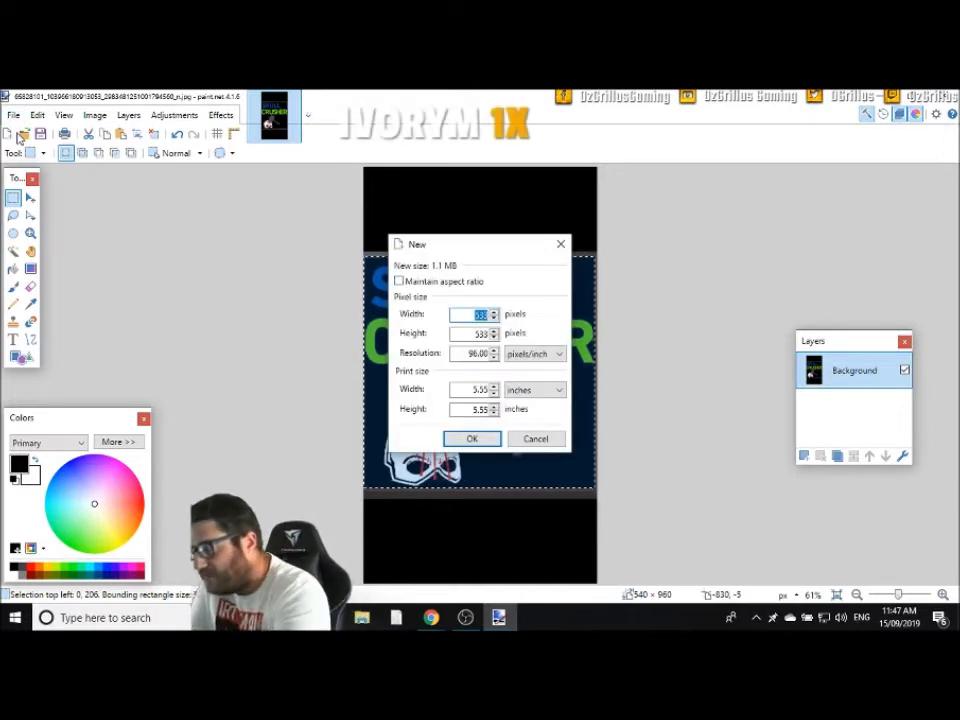
click(470, 440)
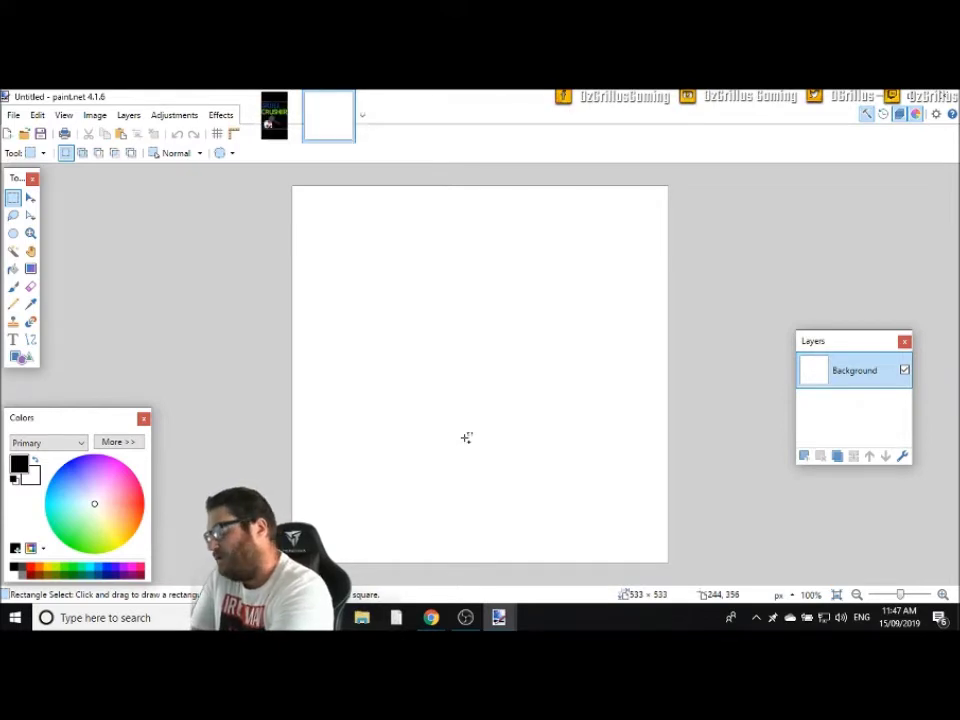
Paste the artwork into the new canvas and pick the cooltext GG file to import as a layer
key(ctrl+v)
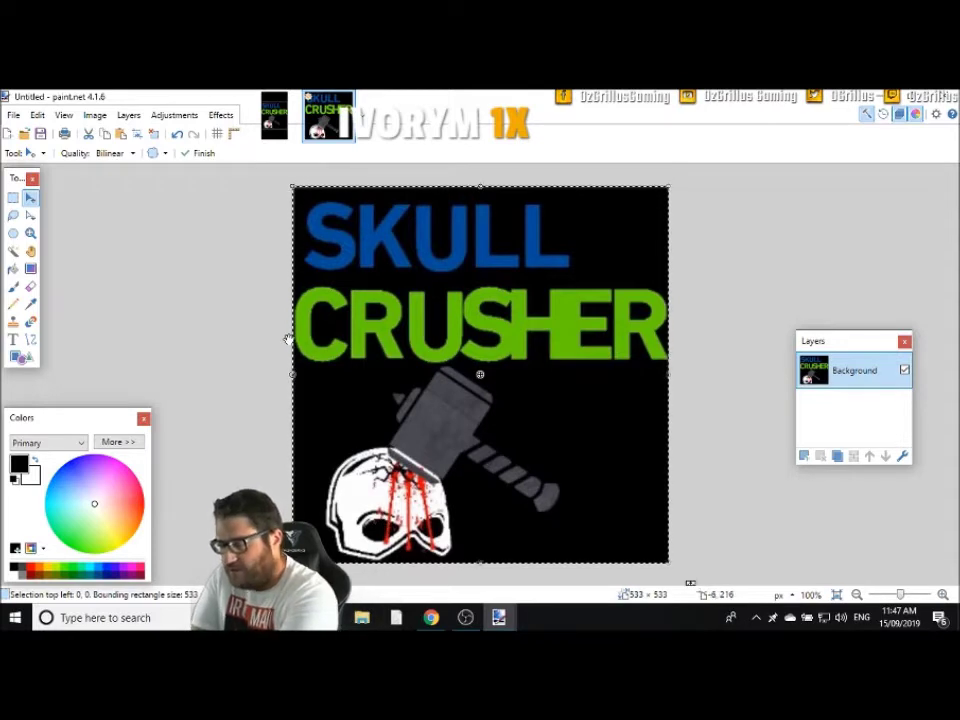
click(128, 115)
click(138, 279)
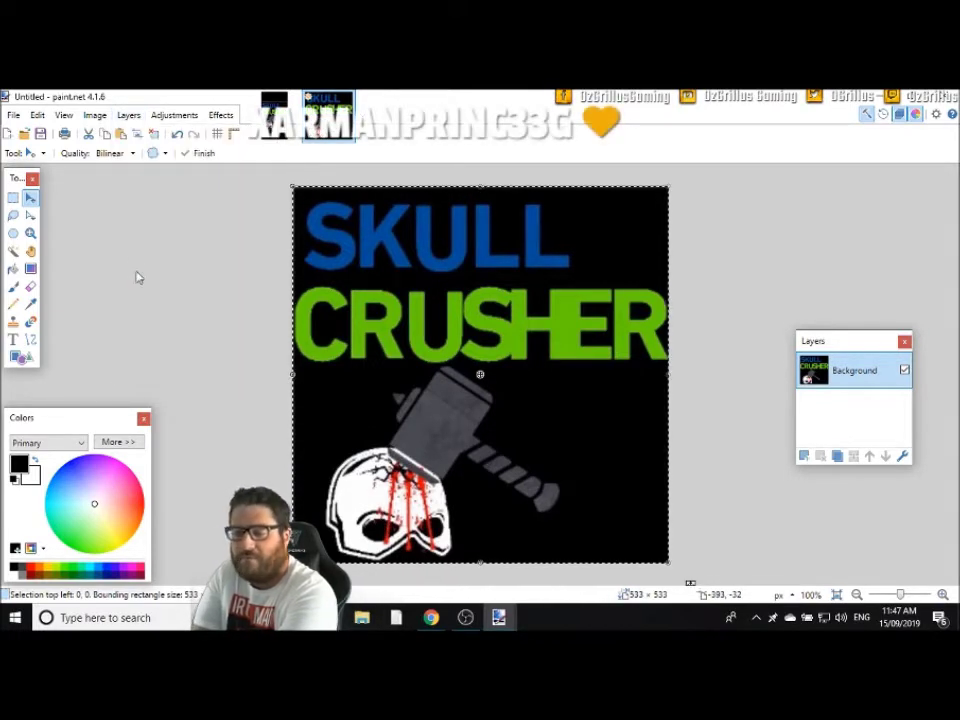
click(402, 300)
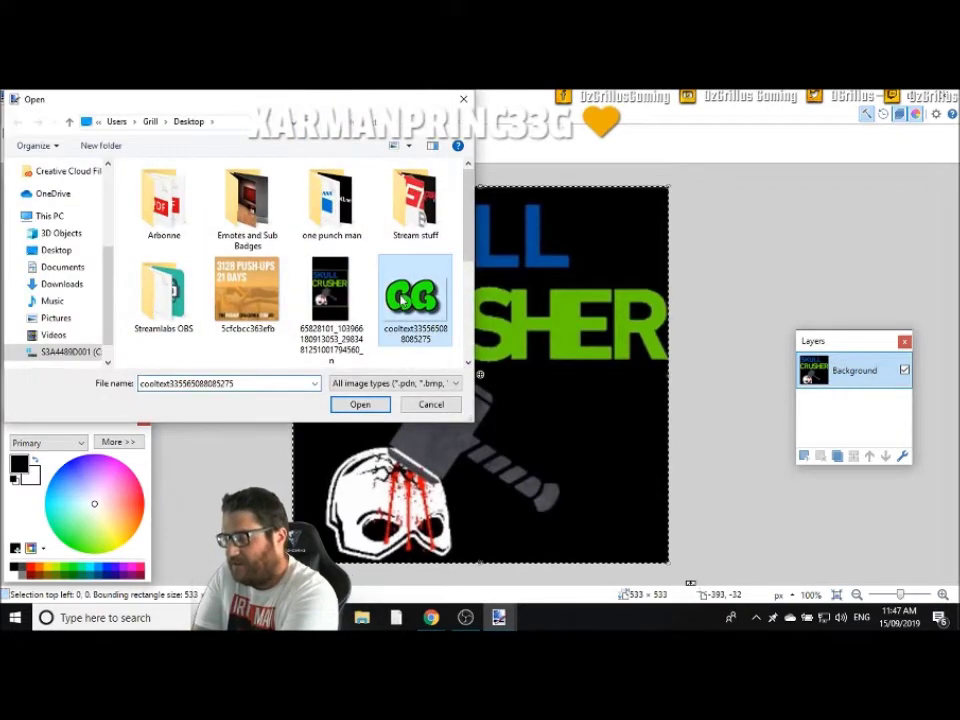
Import the green GG image, enlarge it at the skull's bottom right, and merge it down
click(345, 408)
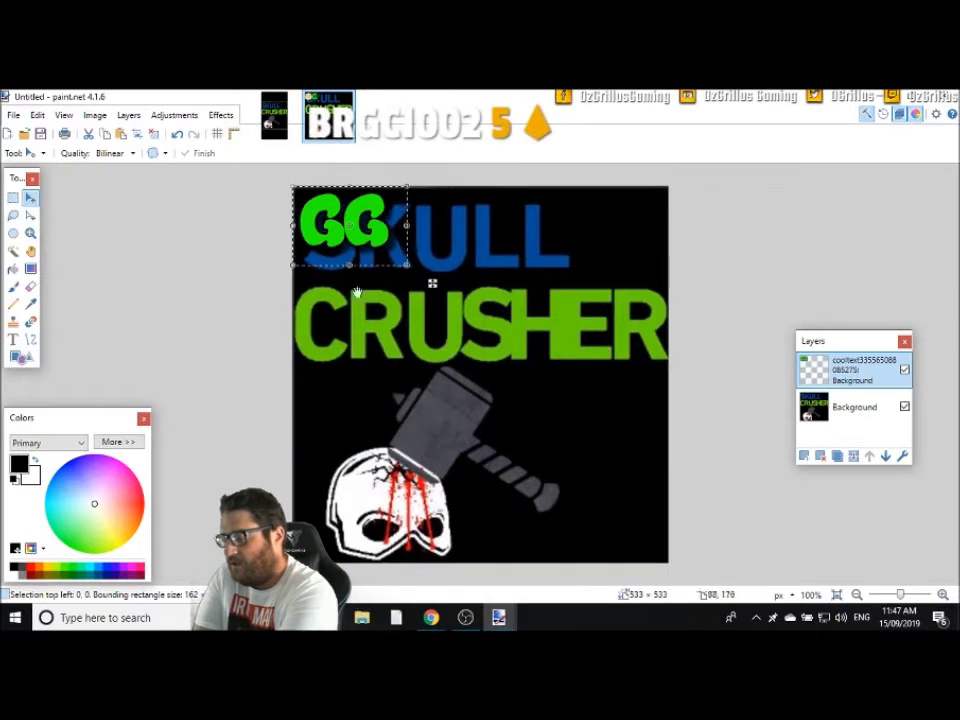
drag(367, 204, 565, 423)
drag(605, 487, 618, 524)
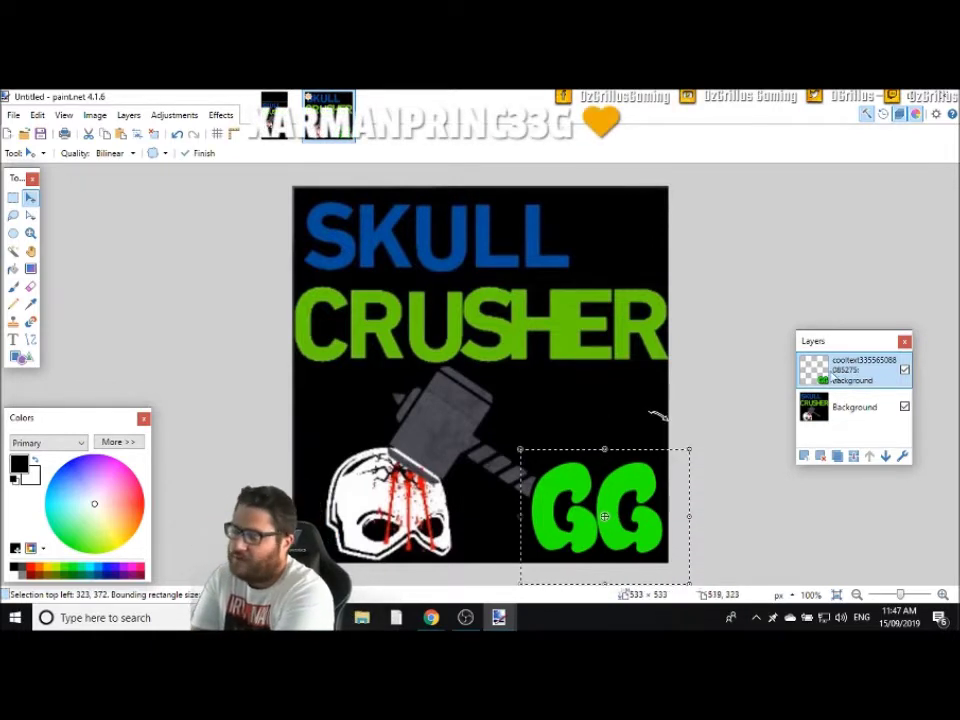
click(854, 458)
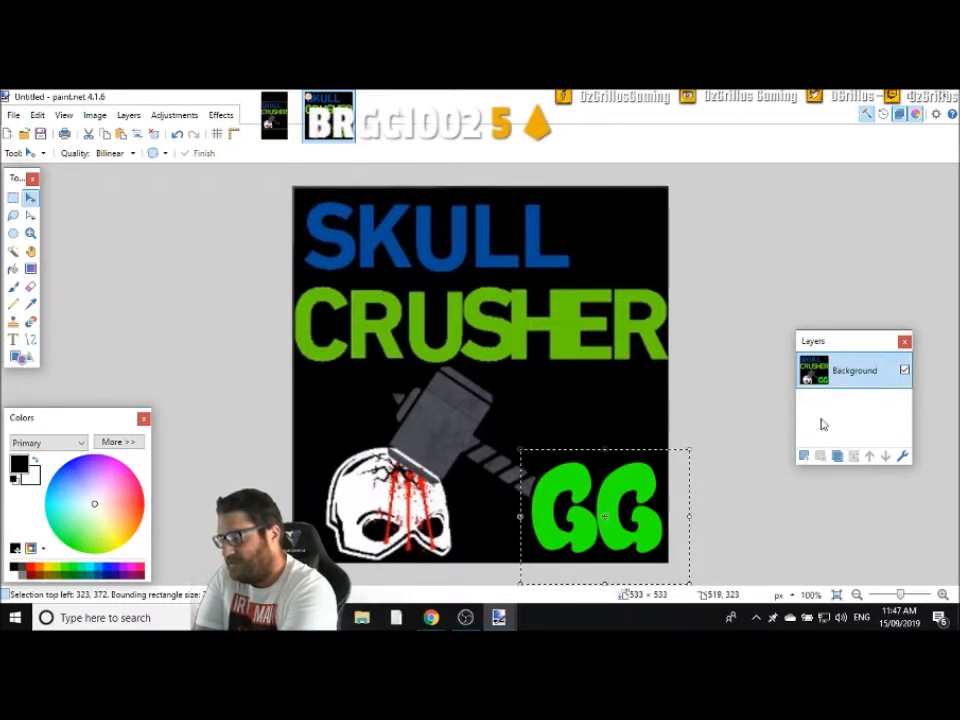
click(13, 197)
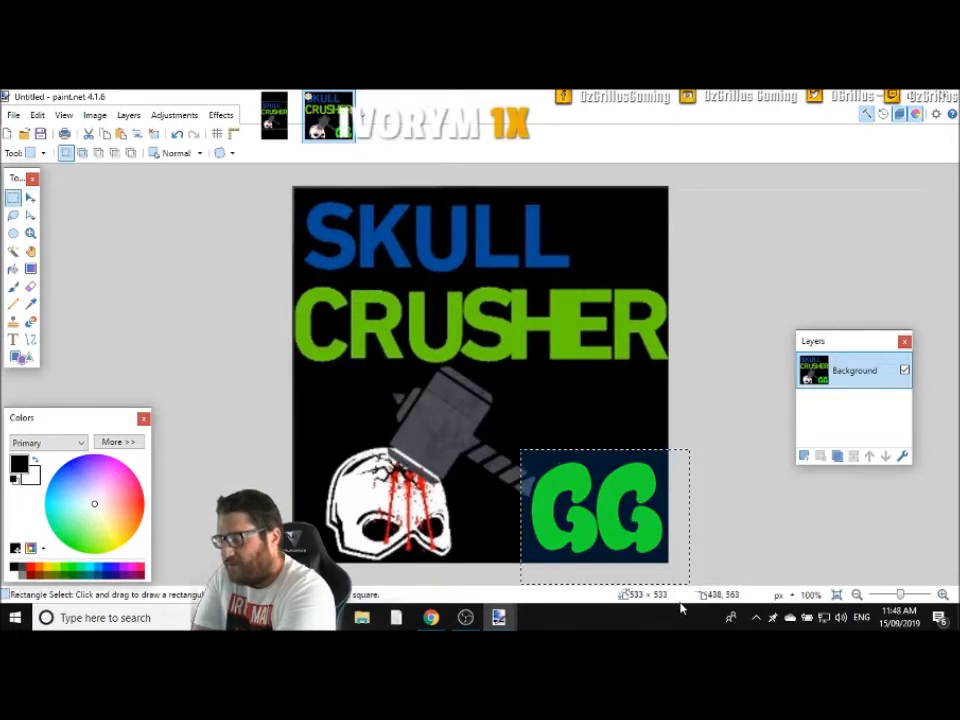
Save the artwork to the Desktop as skullemotegg.png with the default PNG settings
click(13, 116)
click(35, 238)
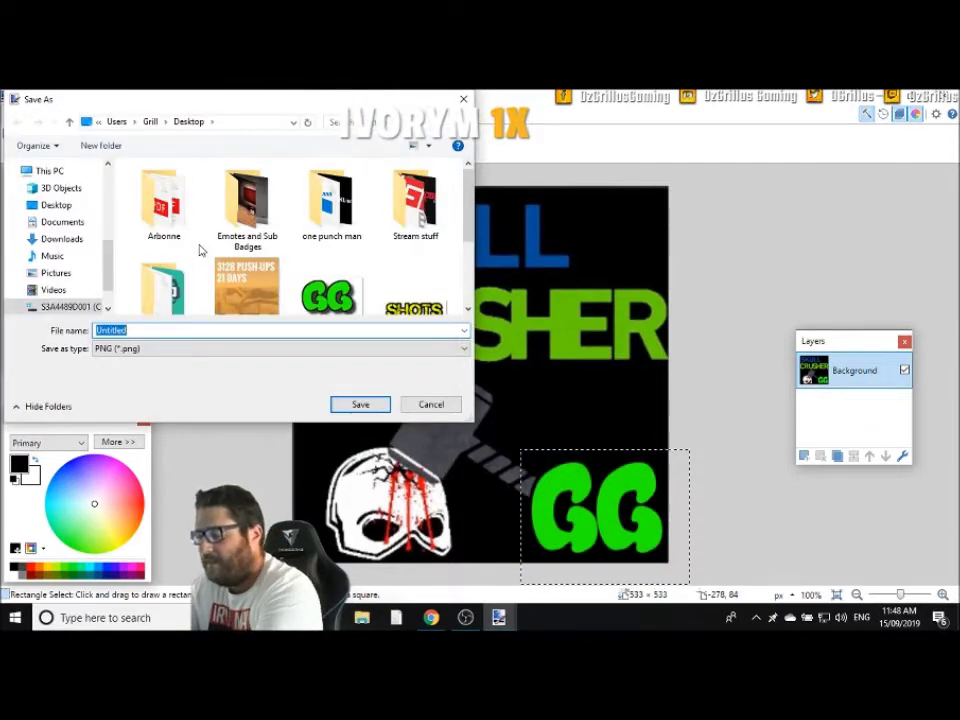
text(skullemotegg)
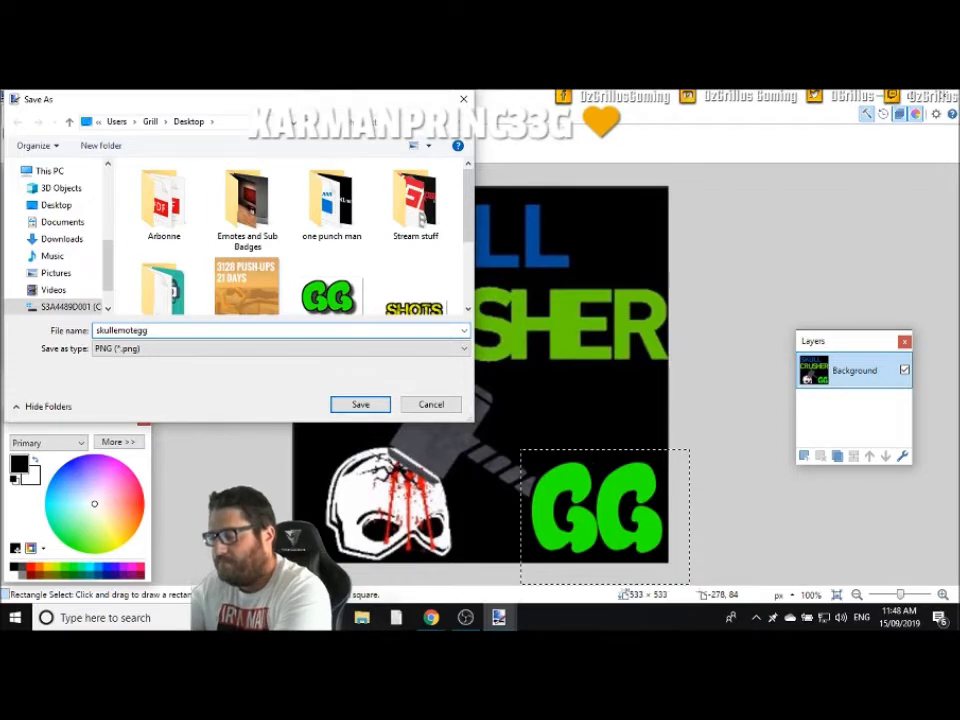
click(359, 405)
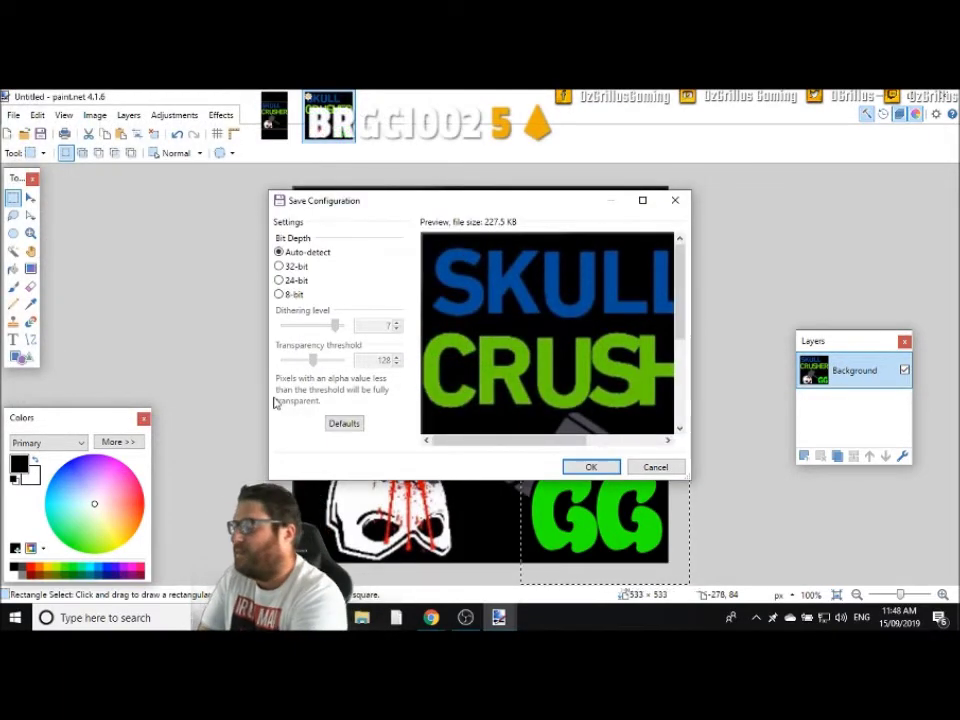
click(567, 469)
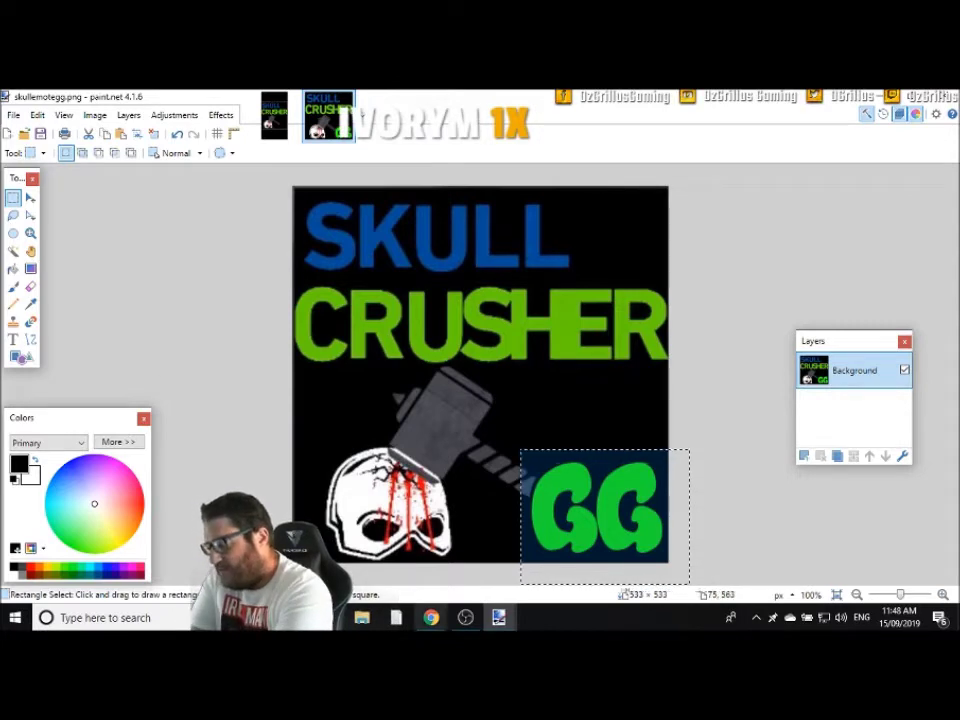
Switch to Chrome and load resizeimage.net from a new tab's Online Image Resizer shortcut
mouse_move(430, 617)
click(363, 548)
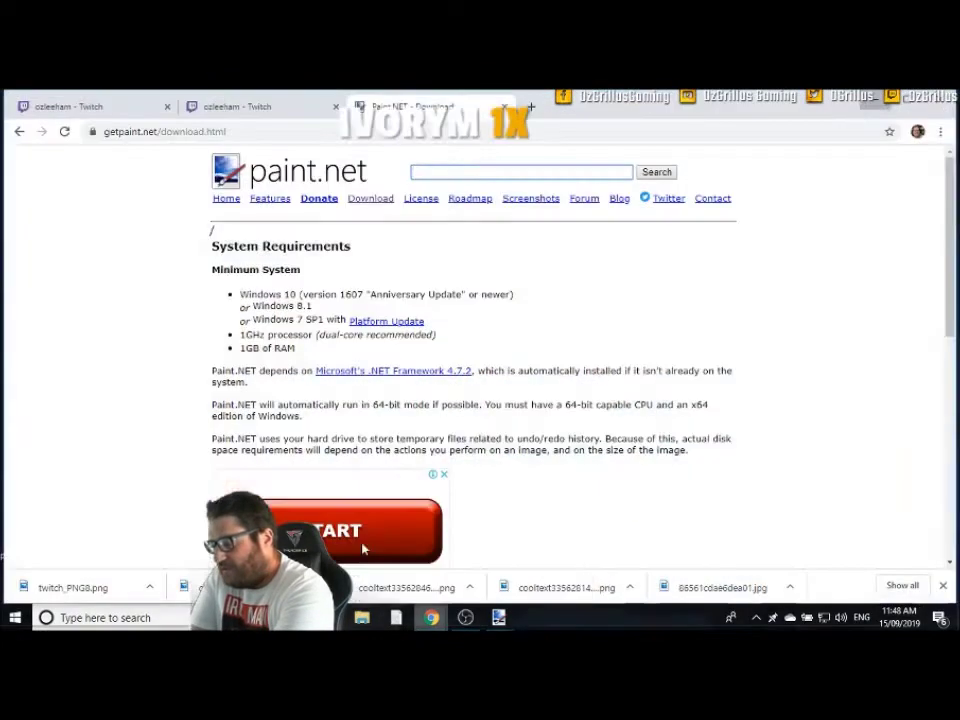
click(531, 106)
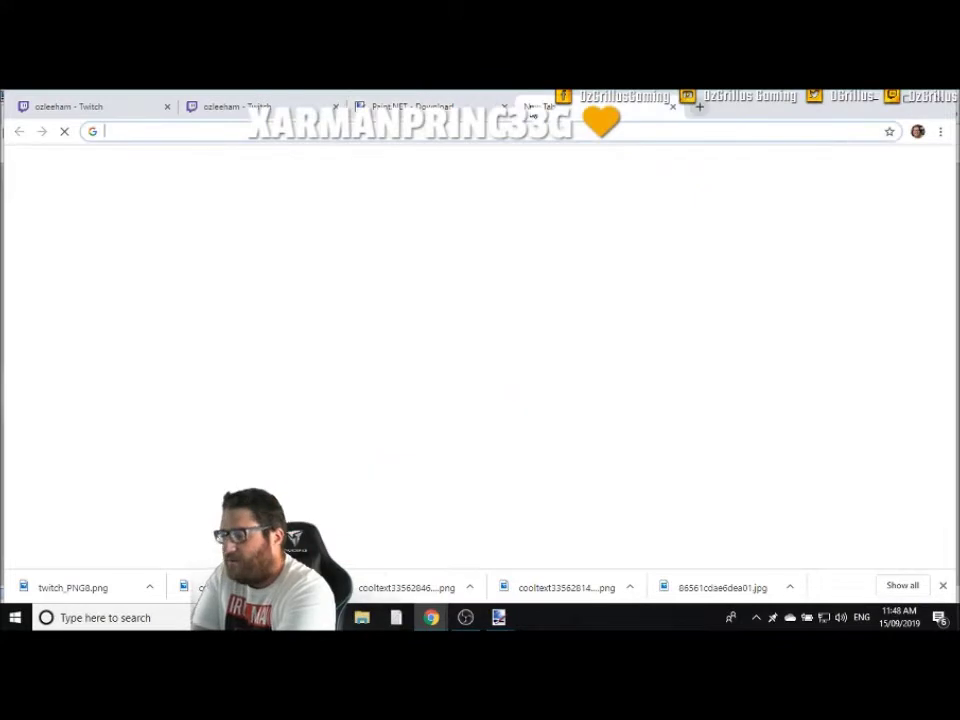
text(onl)
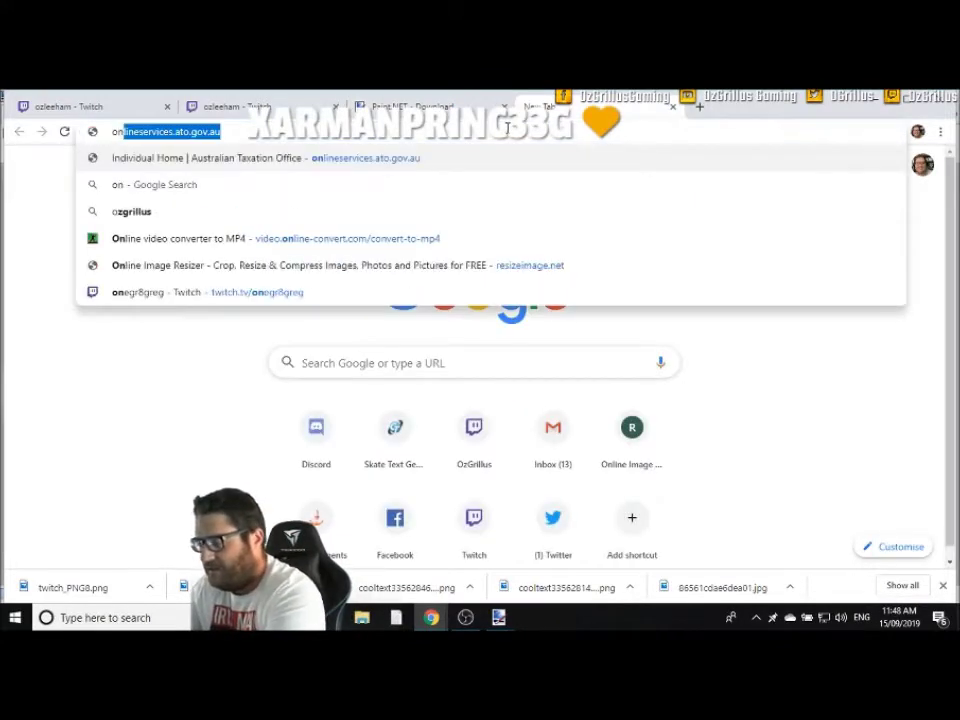
key(Escape)
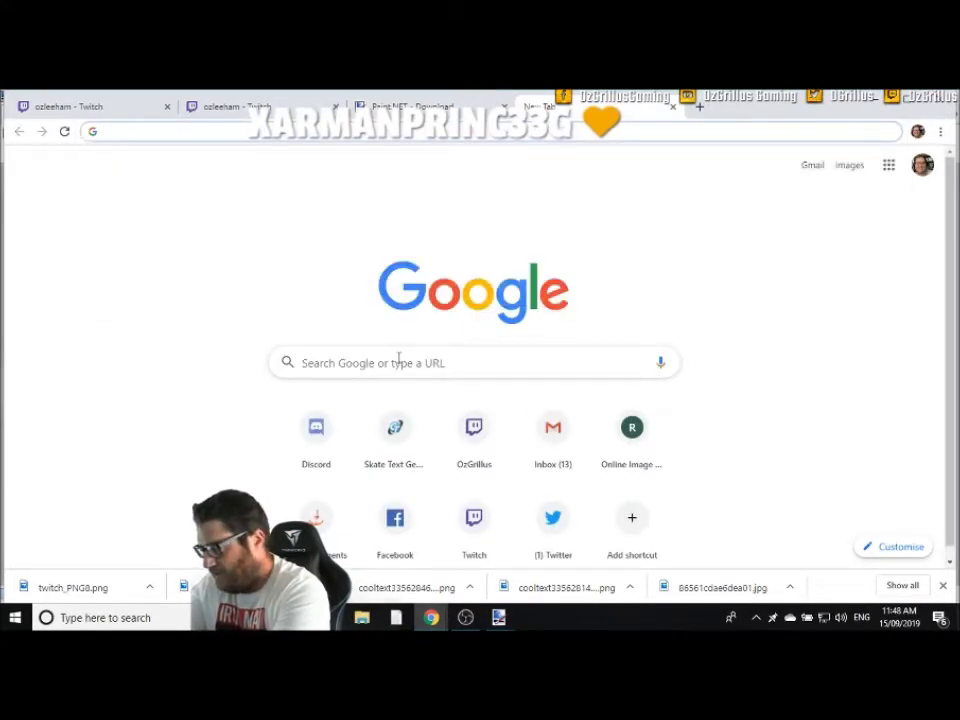
click(624, 448)
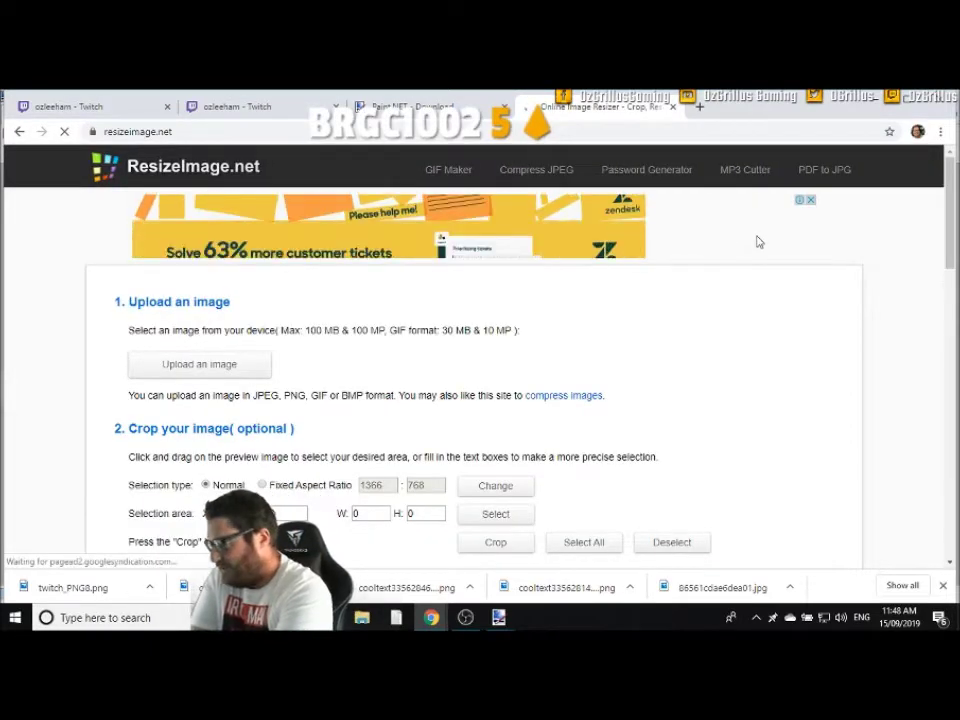
Upload skullemotegg from the Desktop to ResizeImage.net
click(226, 364)
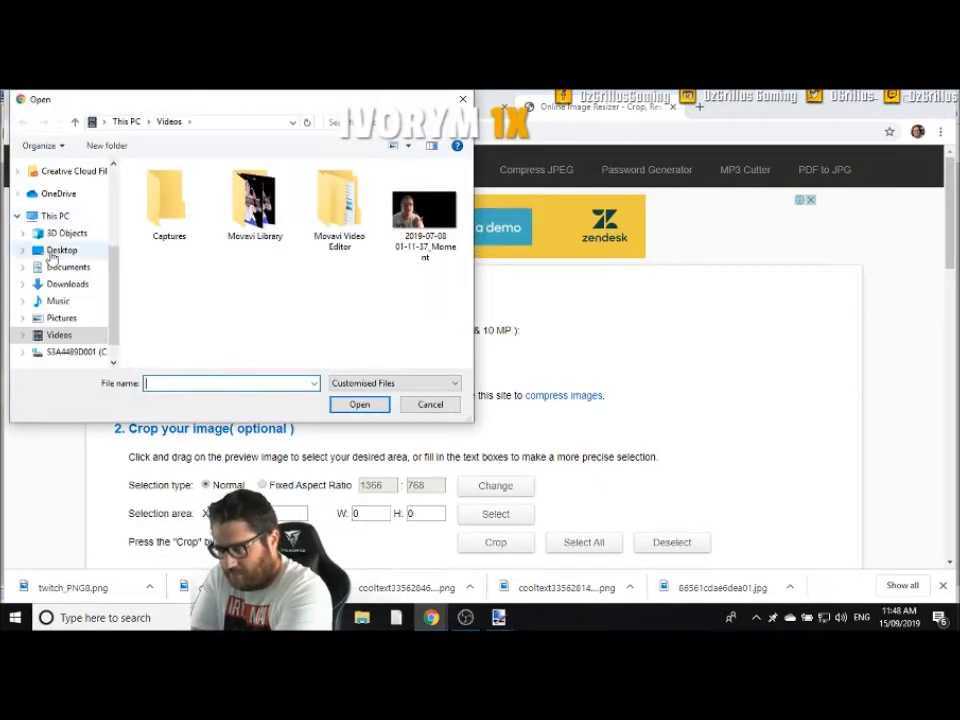
click(60, 250)
scroll(300, 200, down, 3)
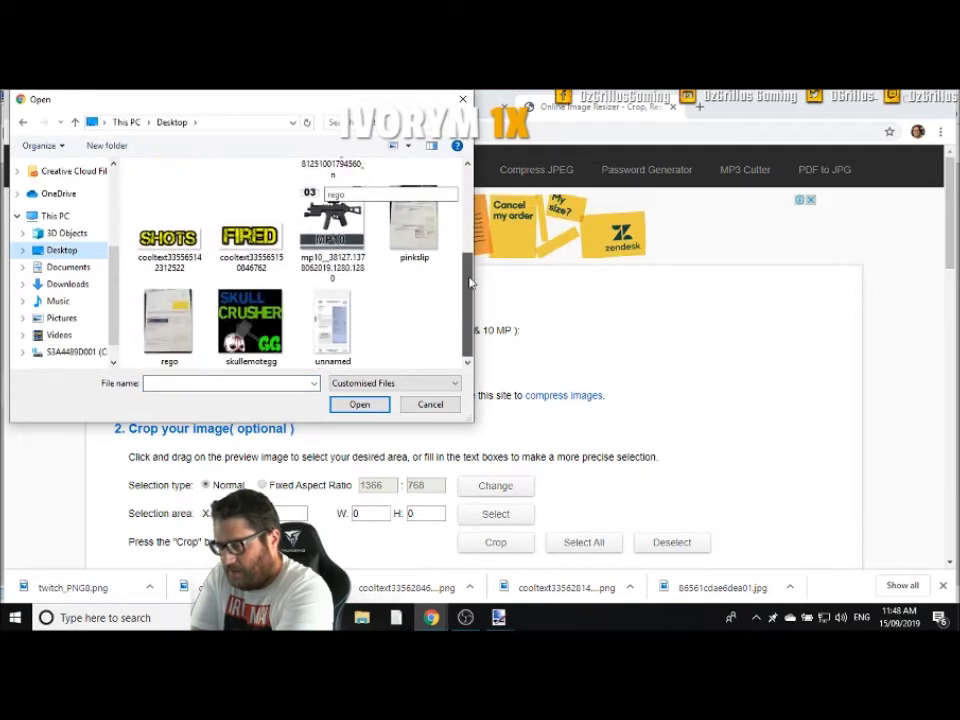
click(250, 322)
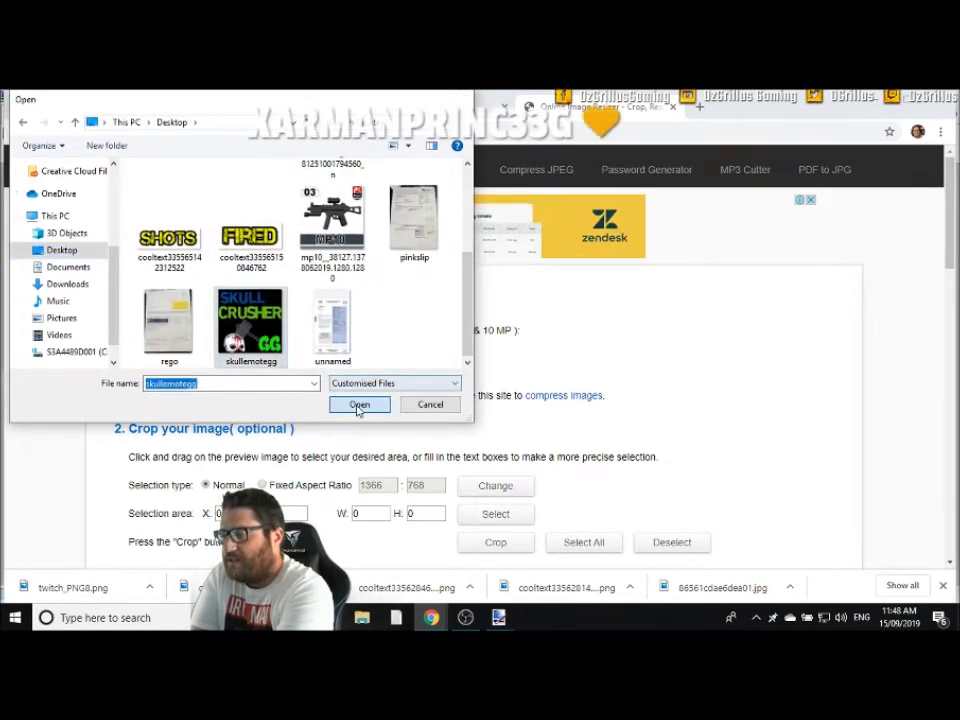
click(359, 404)
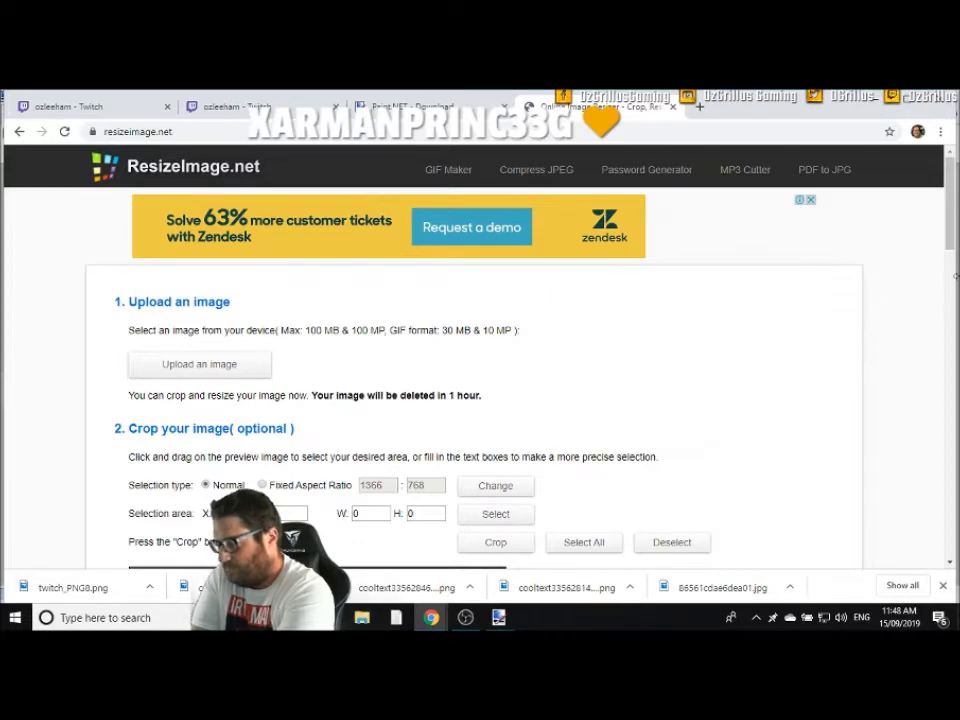
Set PNG output and resize the uploaded emote to 112×112
scroll(940, 328, down, 4)
drag(940, 328, 929, 458)
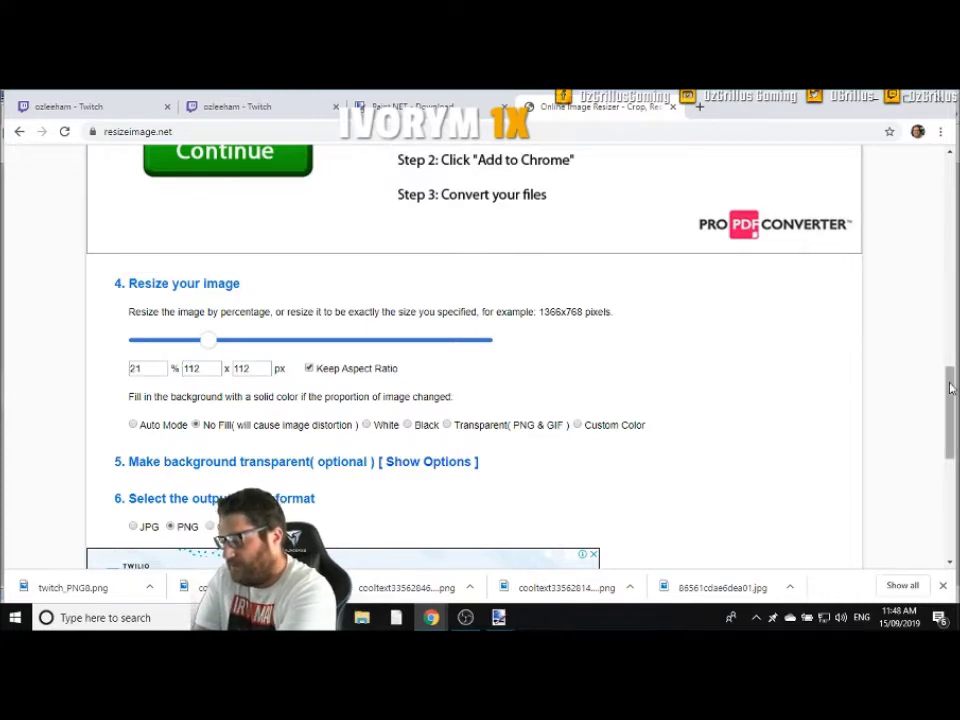
scroll(951, 388, down, 3)
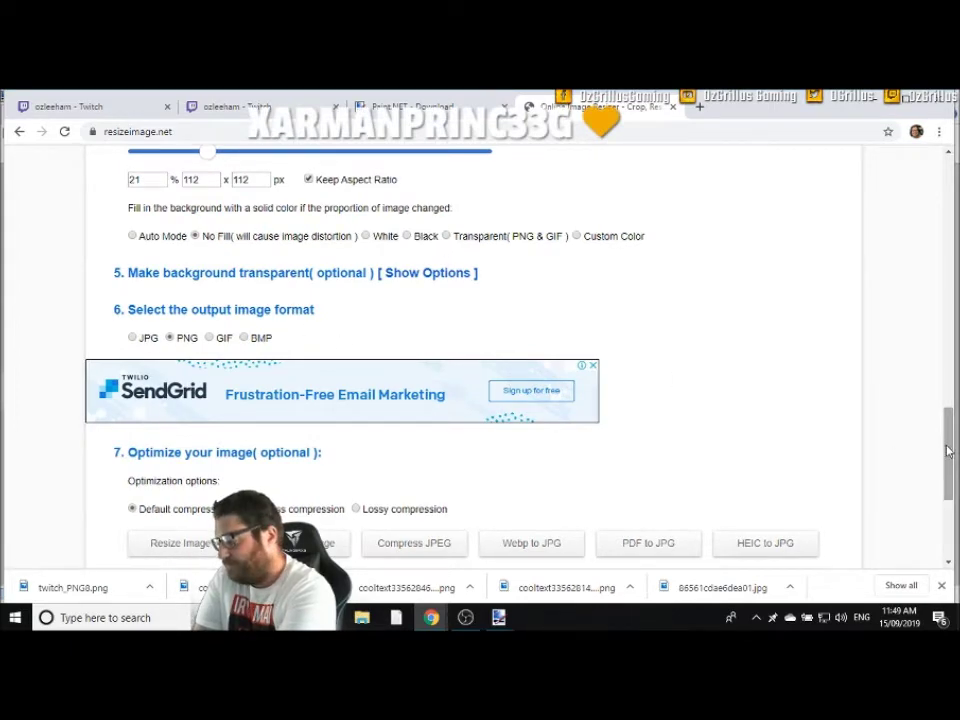
scroll(948, 451, down, 3)
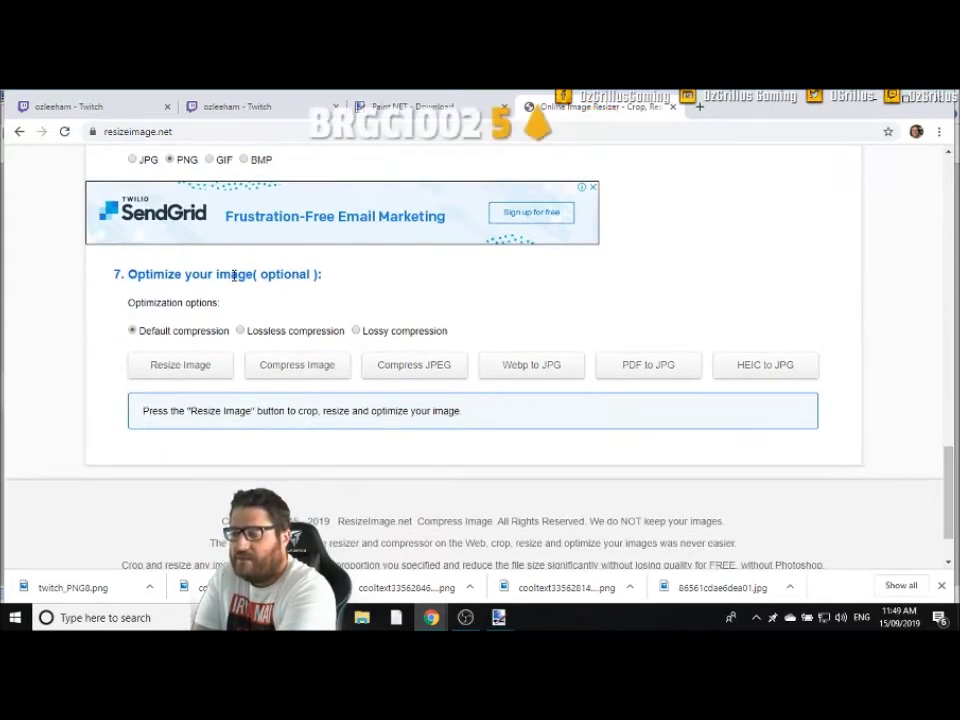
click(166, 365)
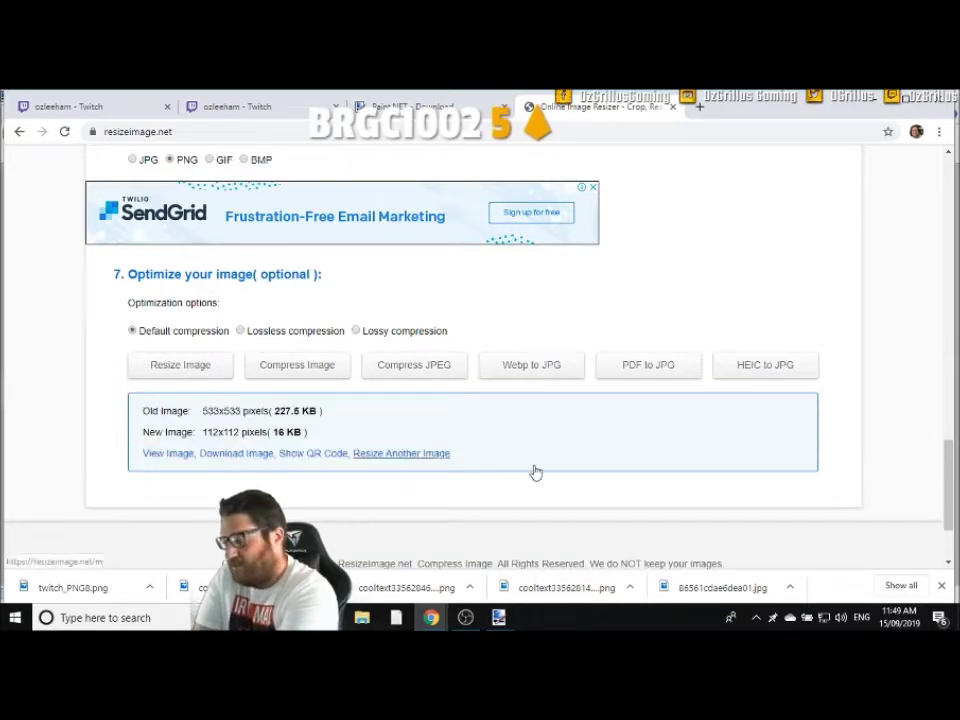
Resize the emote to 56×56 and download it
scroll(946, 430, up, 3)
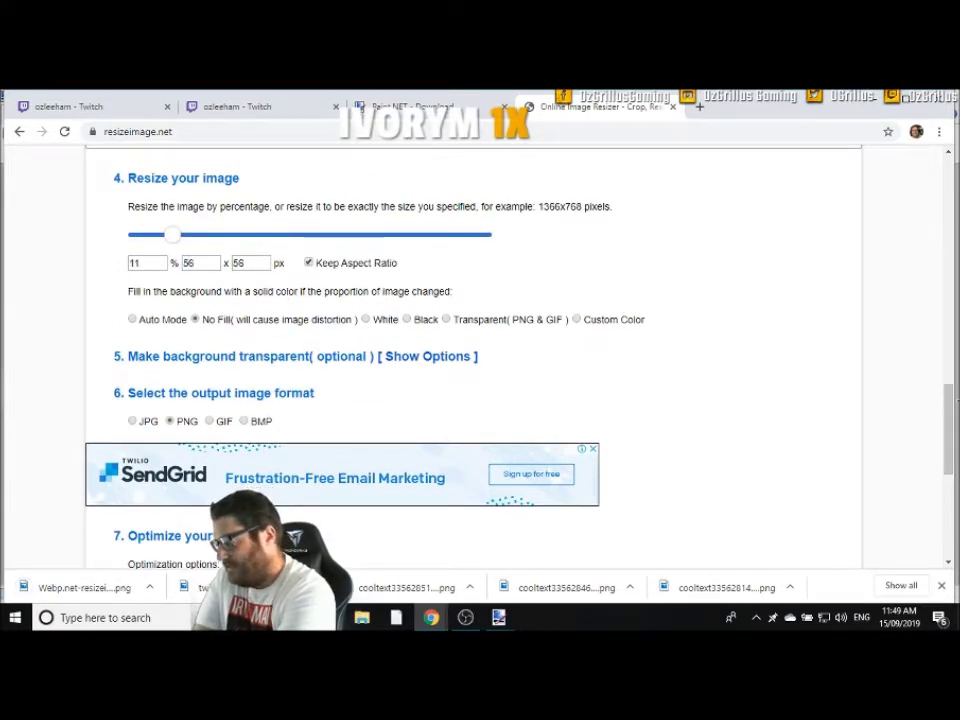
scroll(950, 420, down, 5)
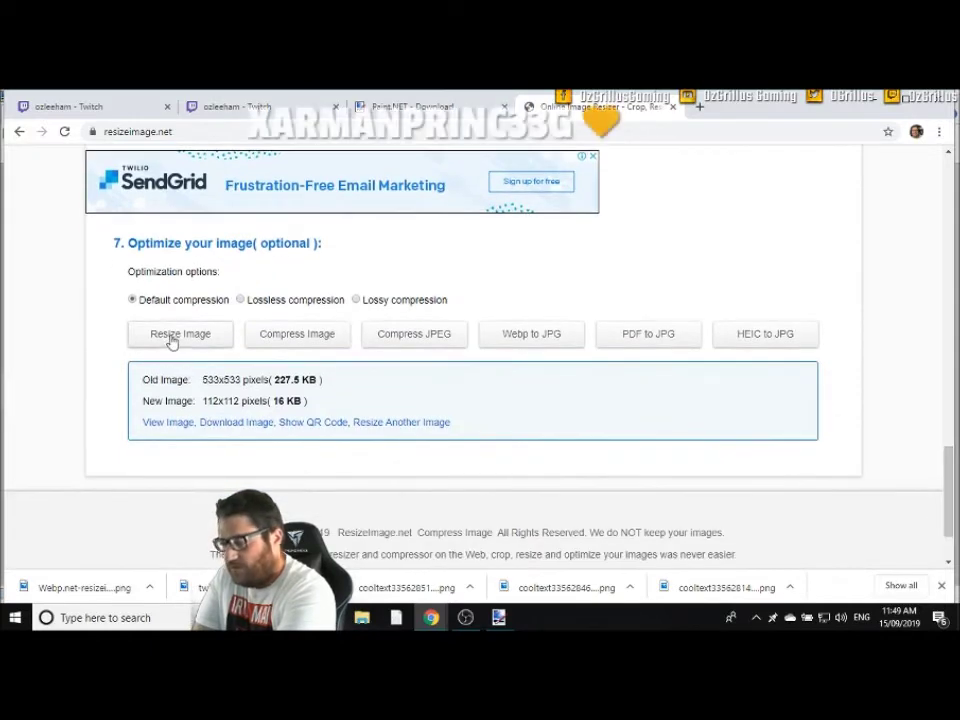
click(170, 336)
click(222, 424)
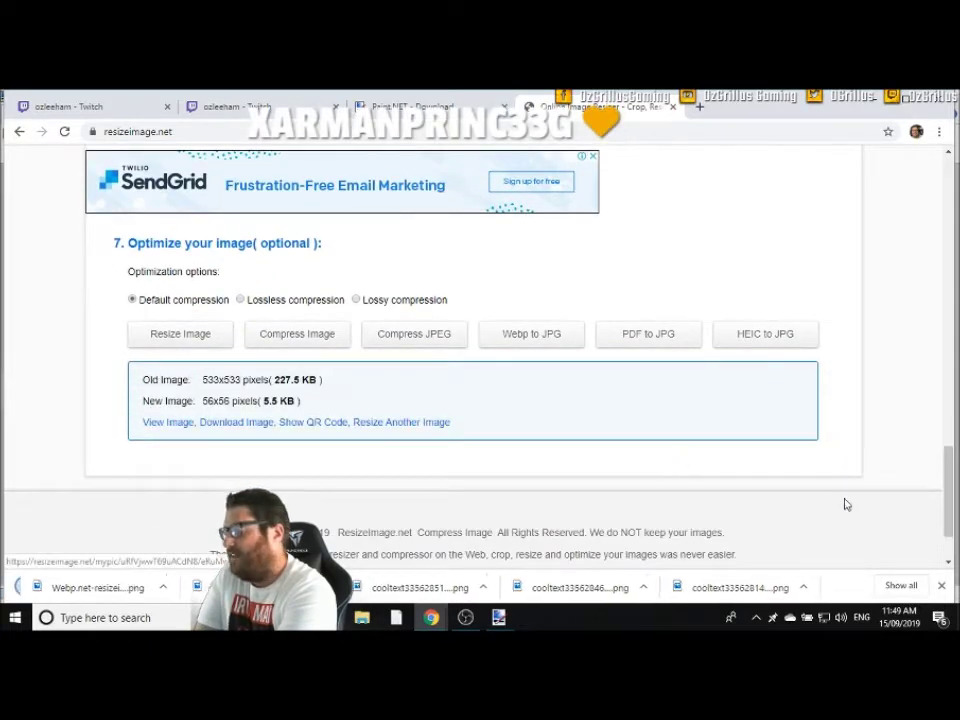
Change the width to 28, then resize and download the 28×28 PNG
scroll(950, 450, up, 3)
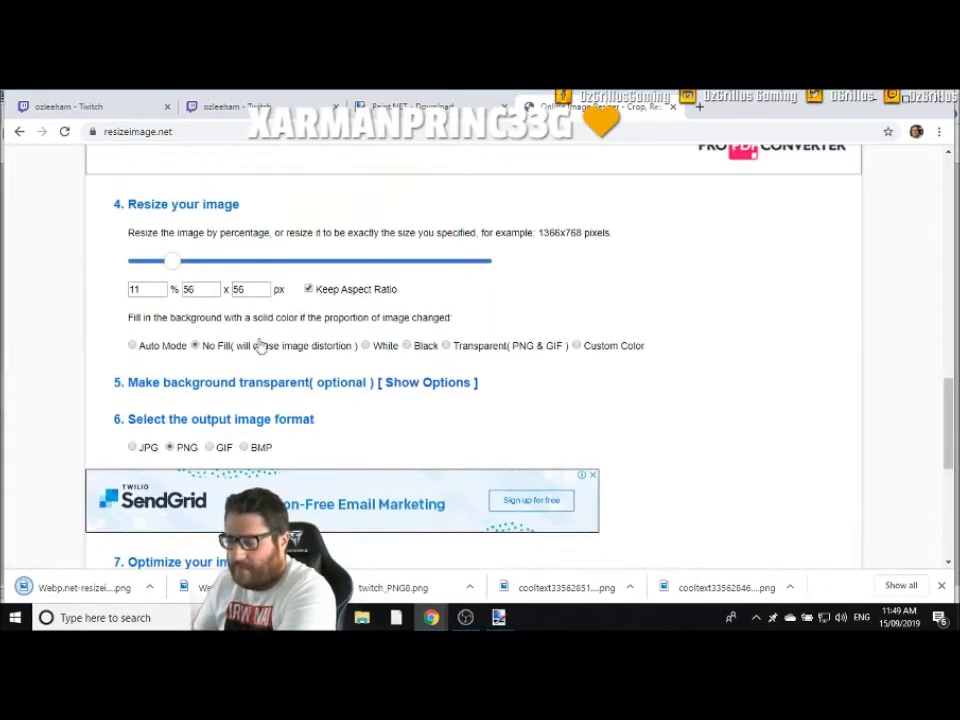
drag(207, 286, 167, 287)
text(28)
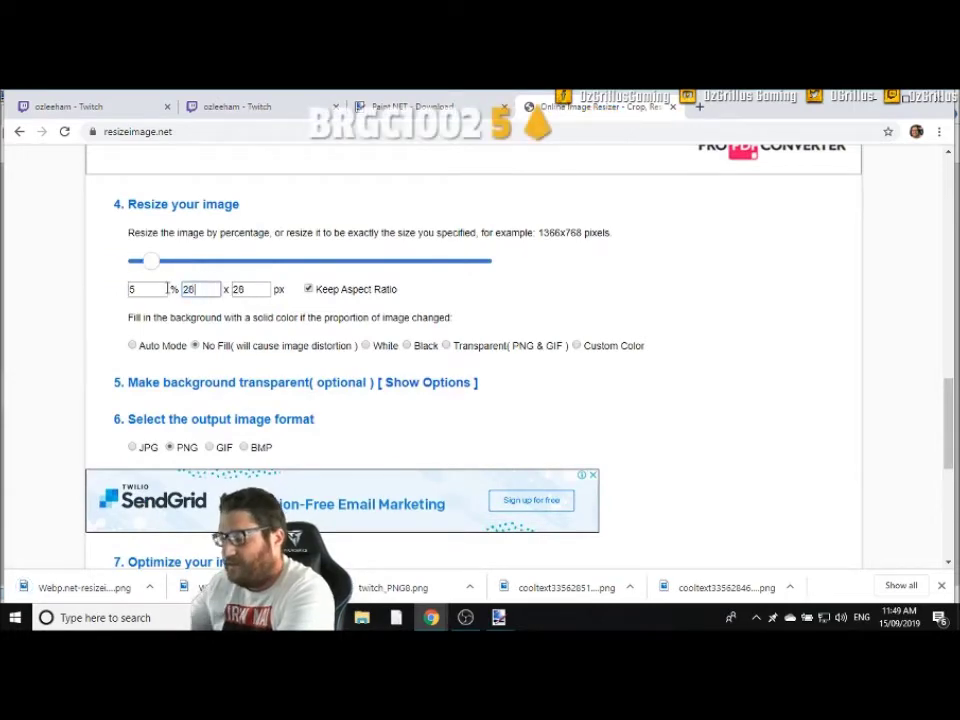
scroll(955, 452, down, 3)
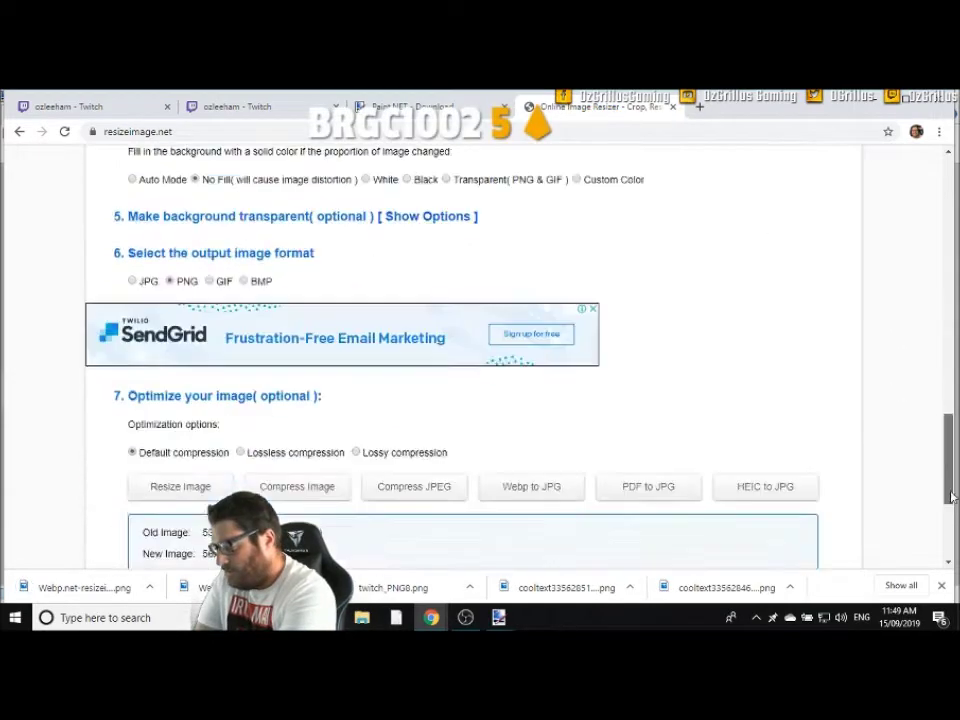
click(190, 396)
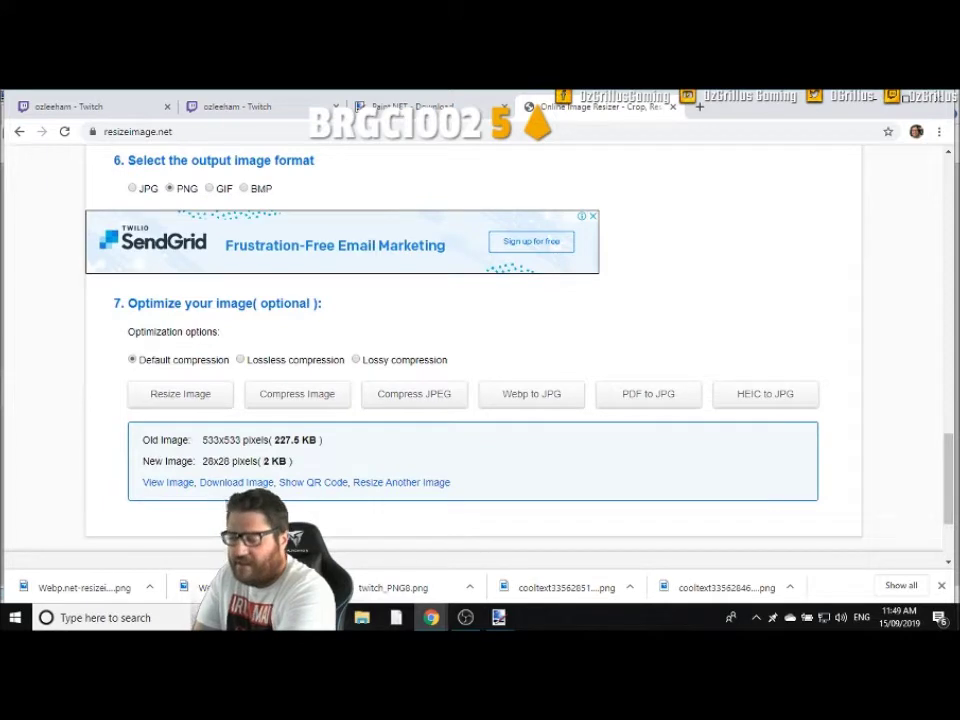
click(228, 484)
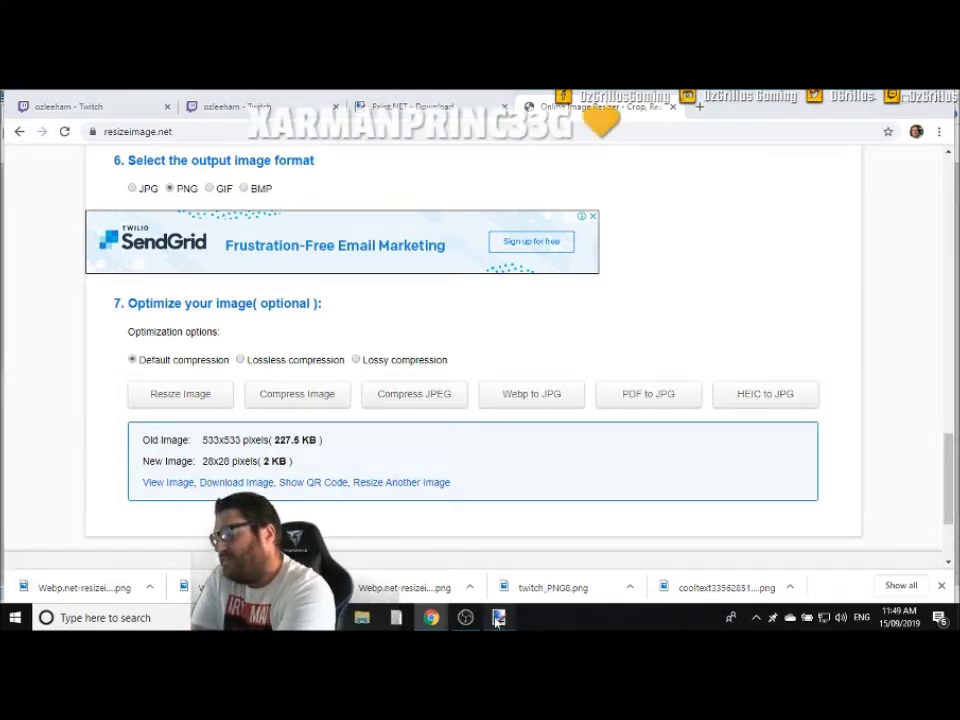
mouse_move(498, 617)
click(456, 565)
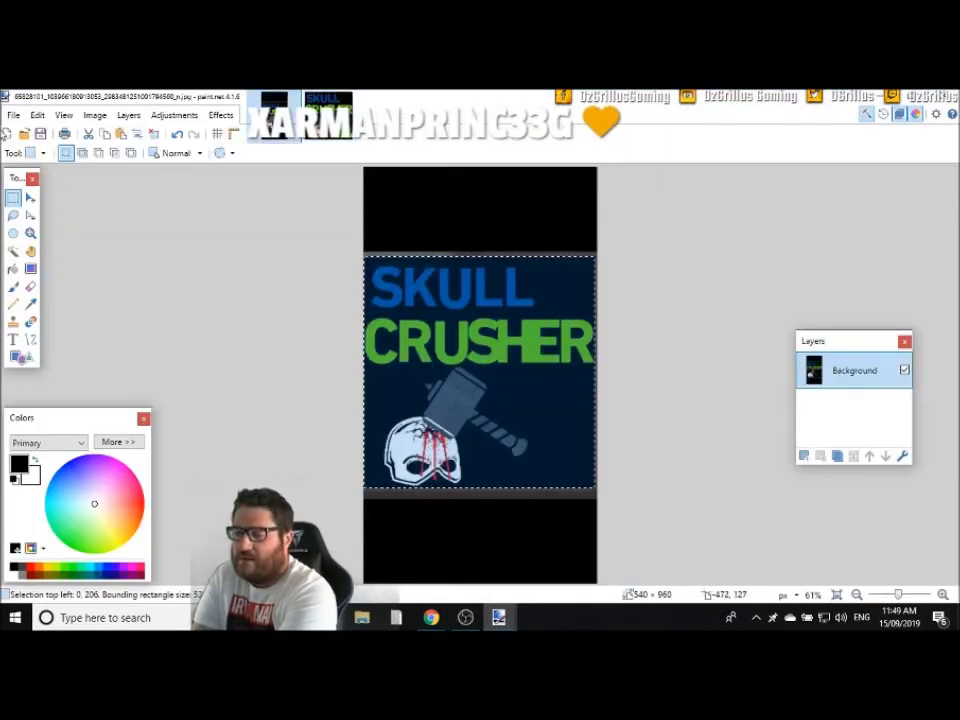
Open the 800×600 mp10 gun picture from the Desktop in paint.net
click(12, 114)
click(30, 152)
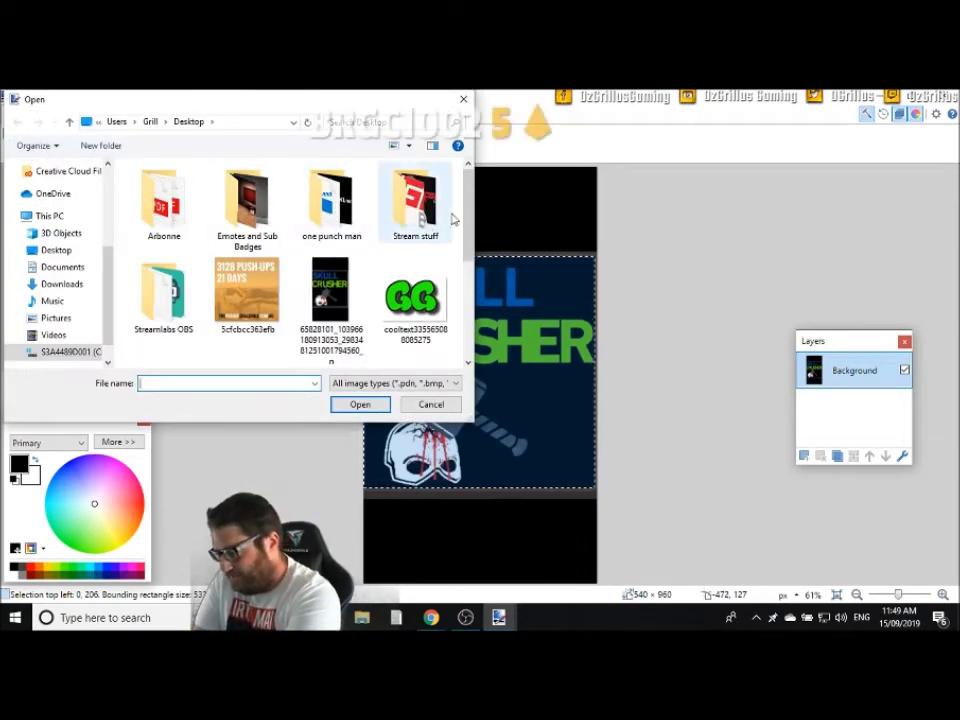
scroll(474, 216, down, 3)
click(358, 236)
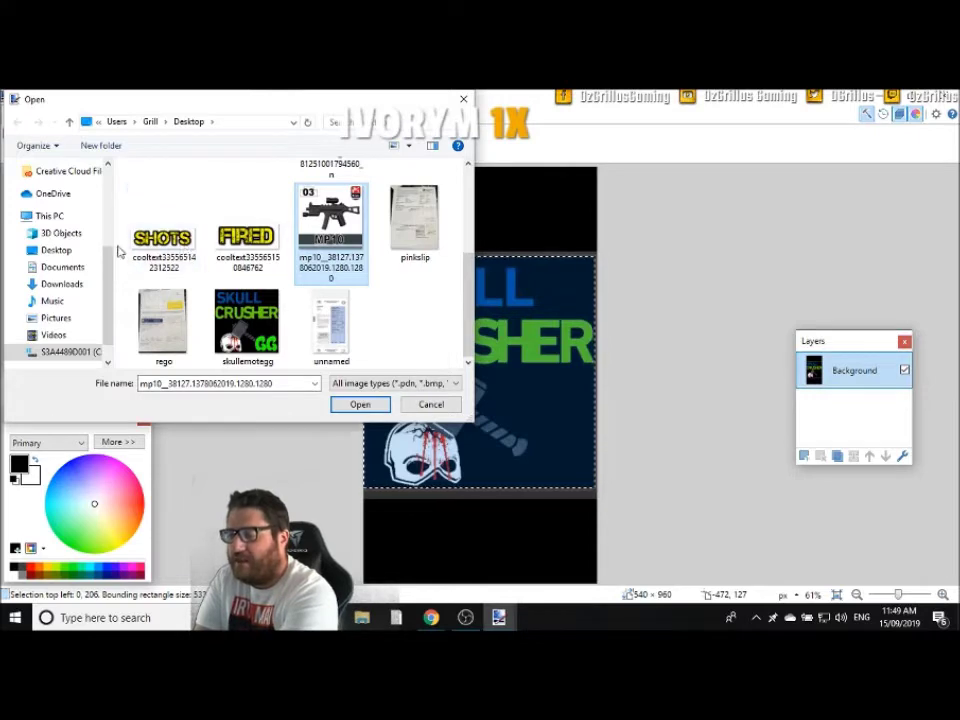
click(340, 404)
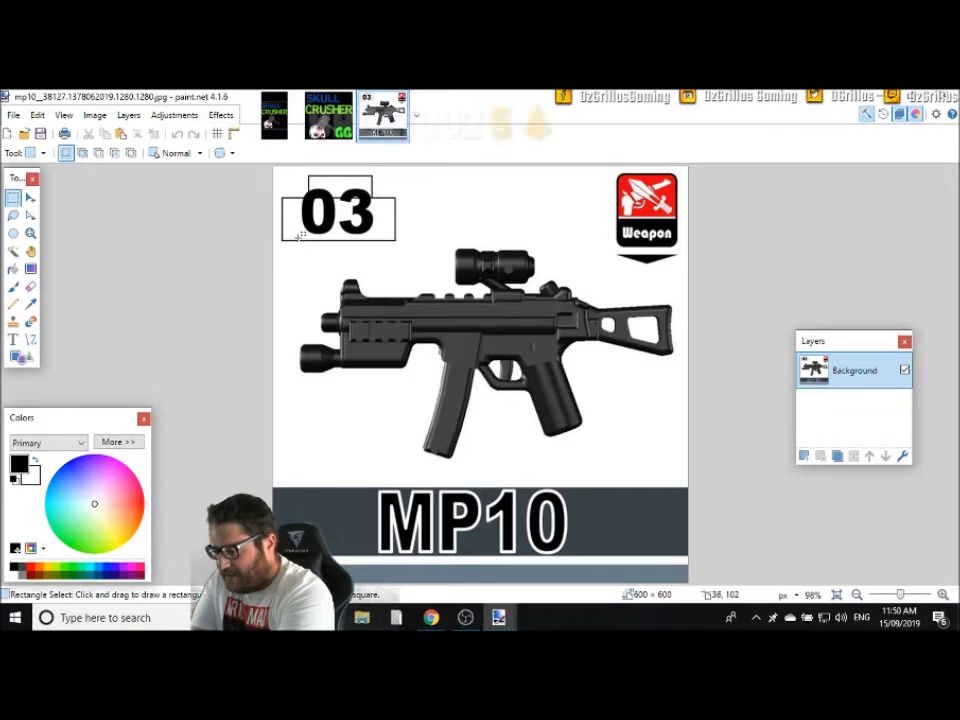
Copy the selected MP10 gun and paste it into a new blank 547×335 image
drag(299, 232, 677, 464)
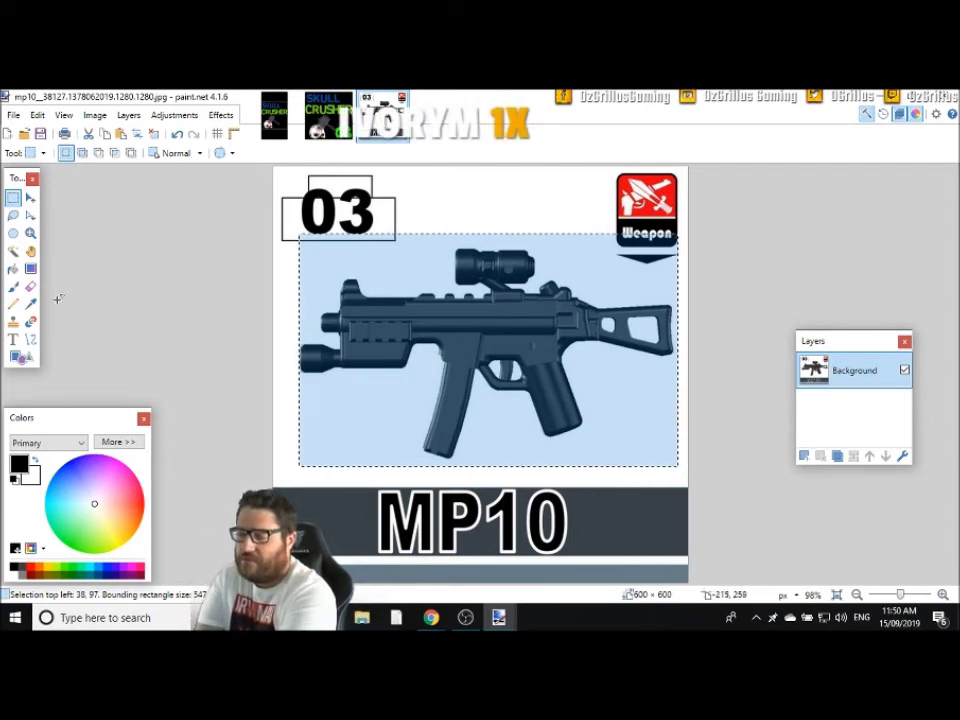
click(13, 116)
click(36, 134)
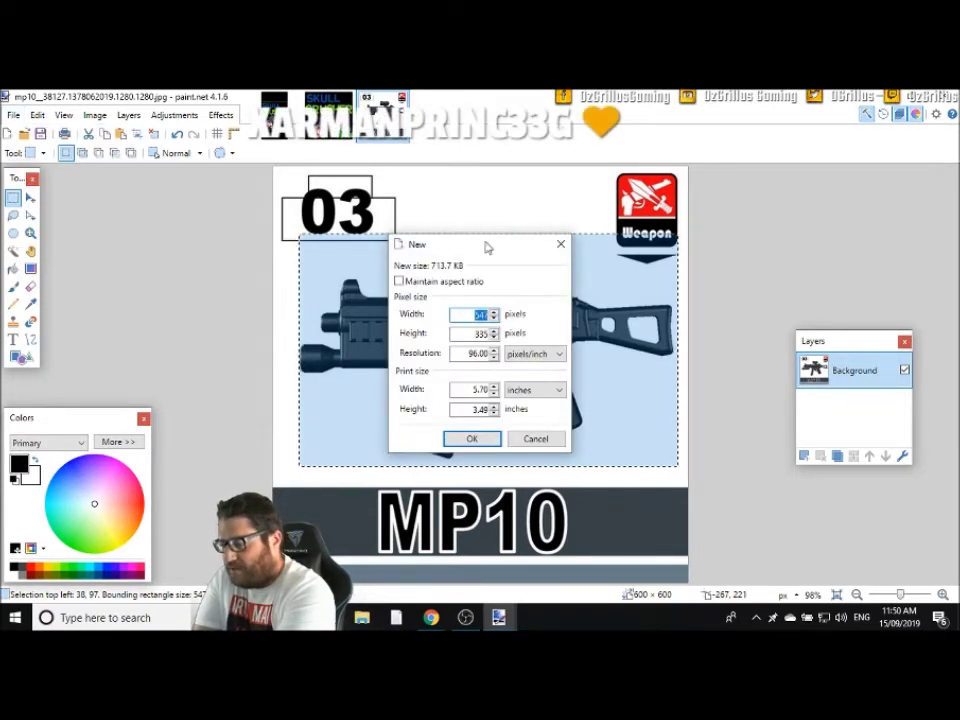
click(472, 439)
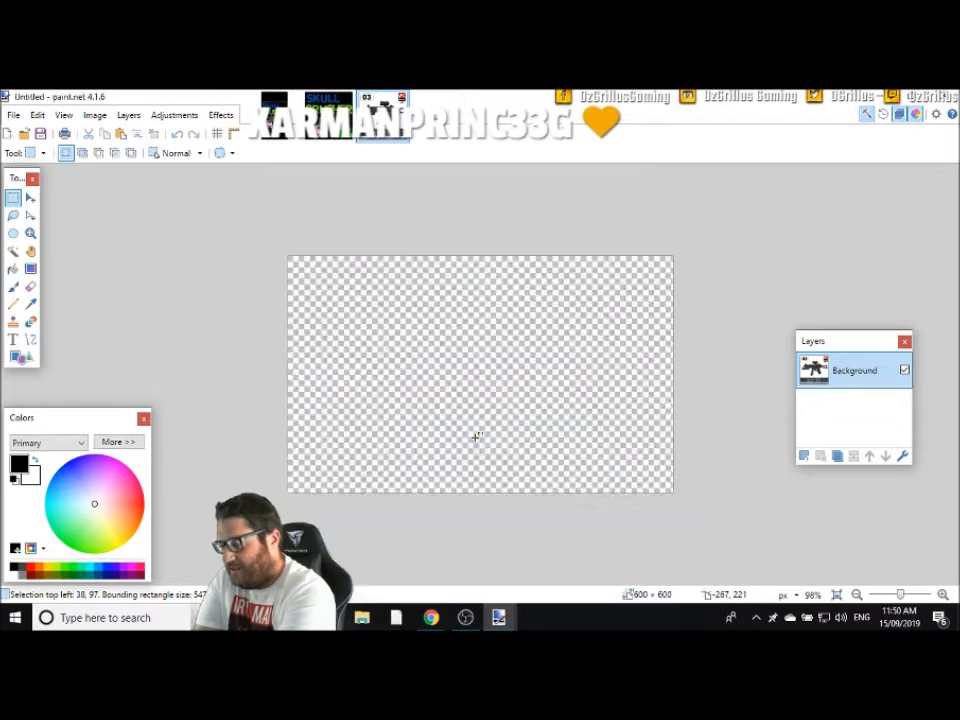
key(ctrl+v)
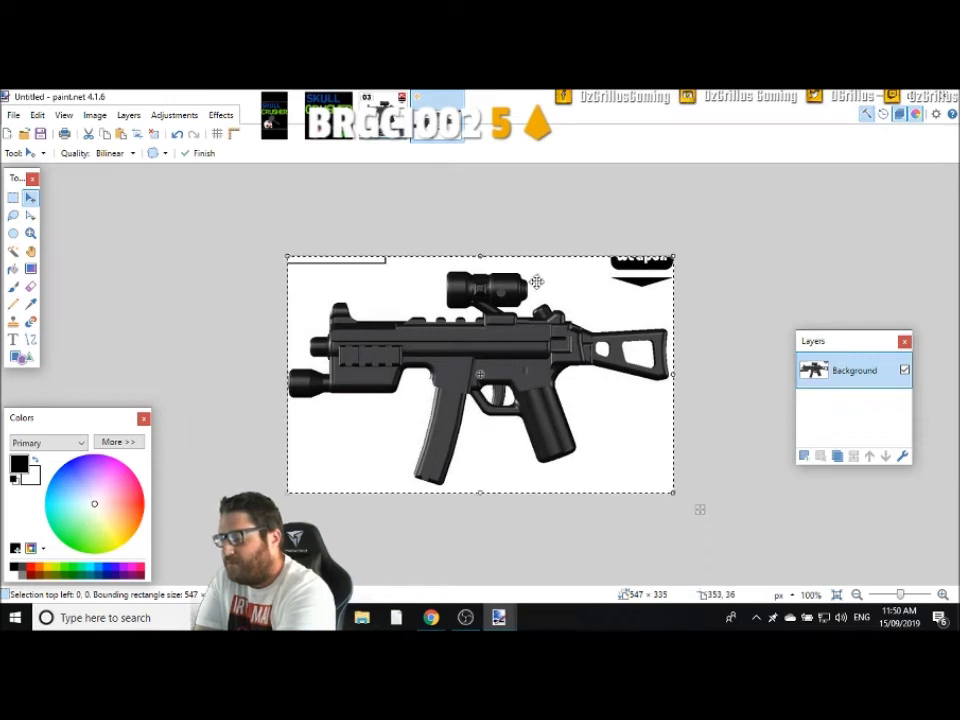
click(31, 287)
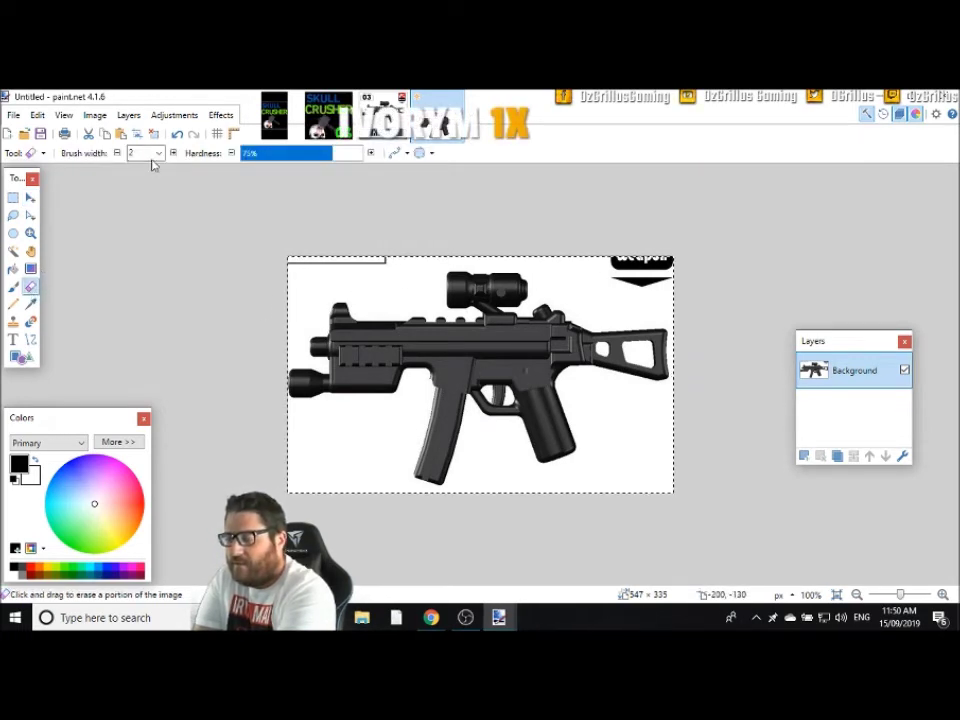
Erase white along the top-left edge with a width-50 eraser, then select the whole canvas
click(157, 153)
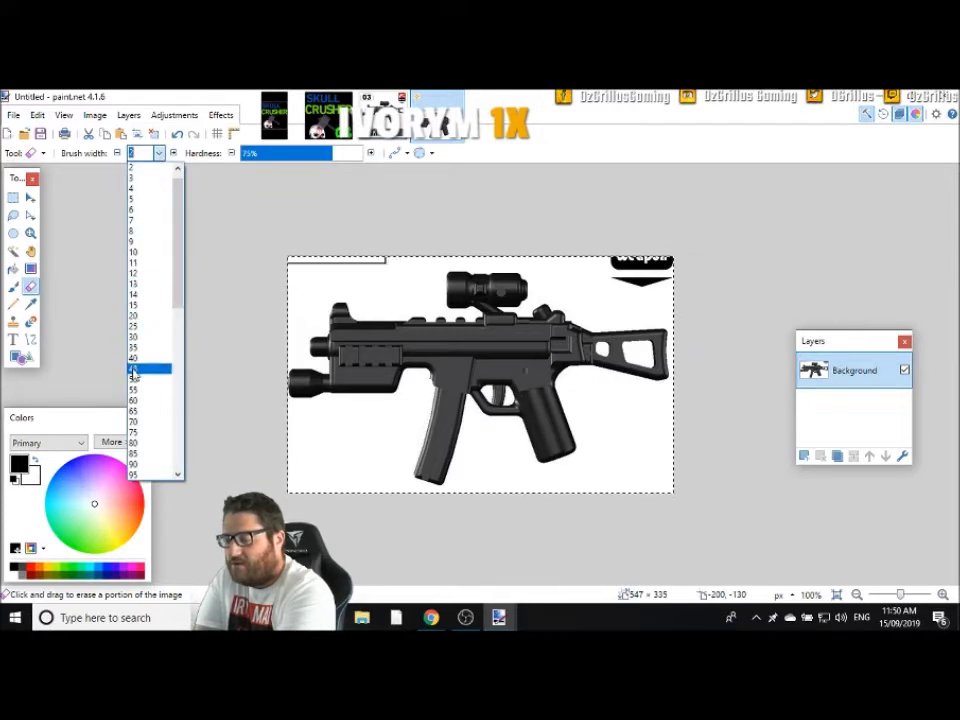
click(134, 380)
drag(300, 264, 395, 256)
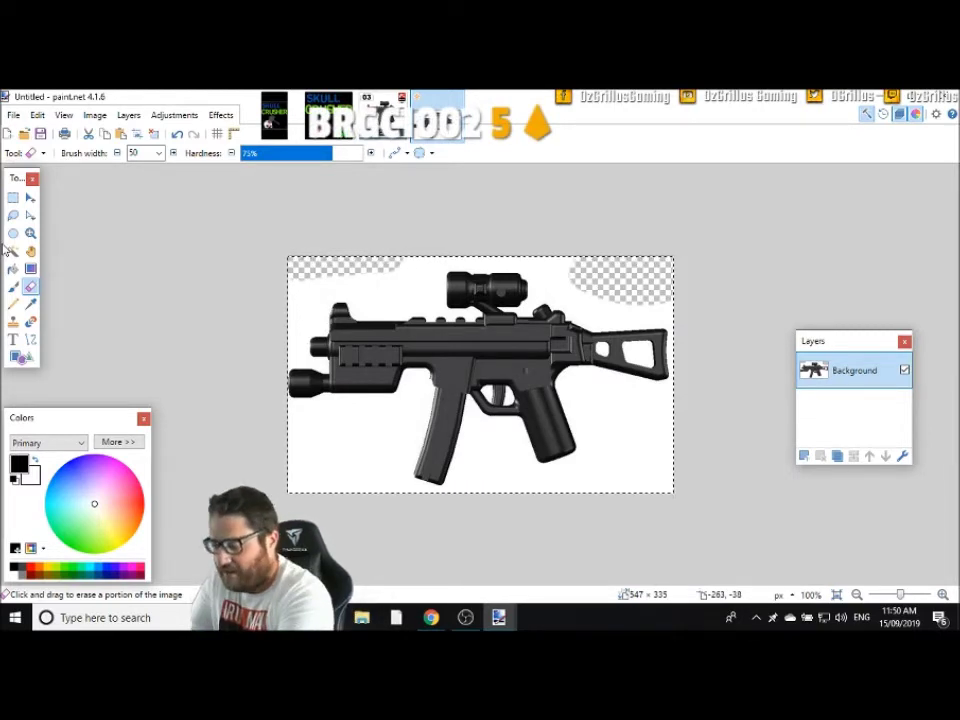
key(ctrl+a)
mouse_move(242, 236)
mouse_down()
mouse_move(628, 446)
mouse_move(739, 531)
mouse_up()
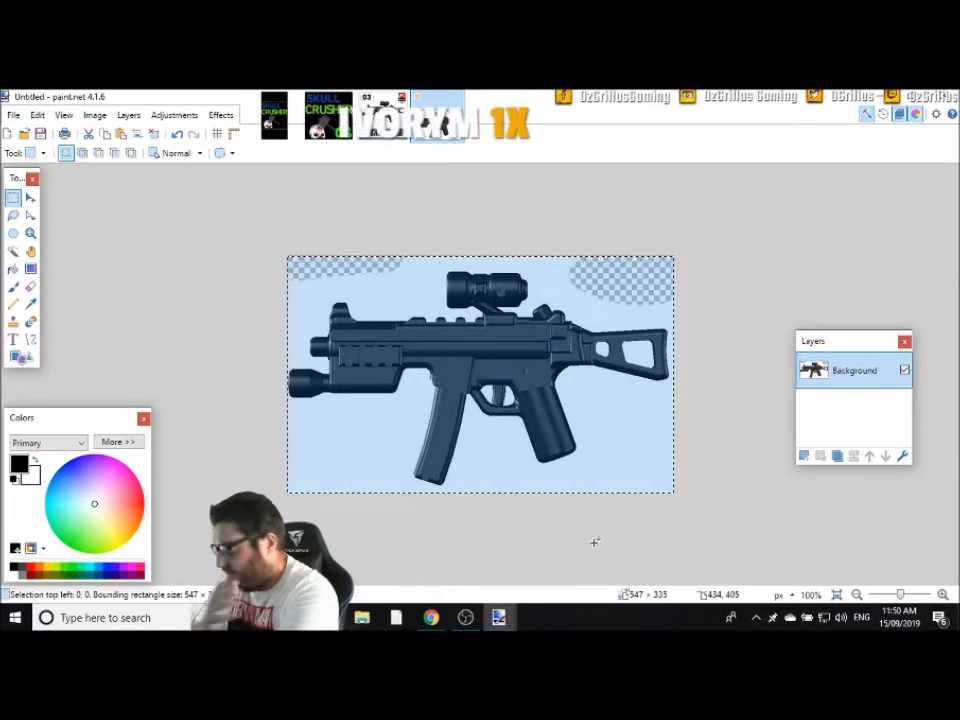
Set the Paint Bucket to a 0-opacity primary colour, Overwrite blending and Global flood mode
click(12, 268)
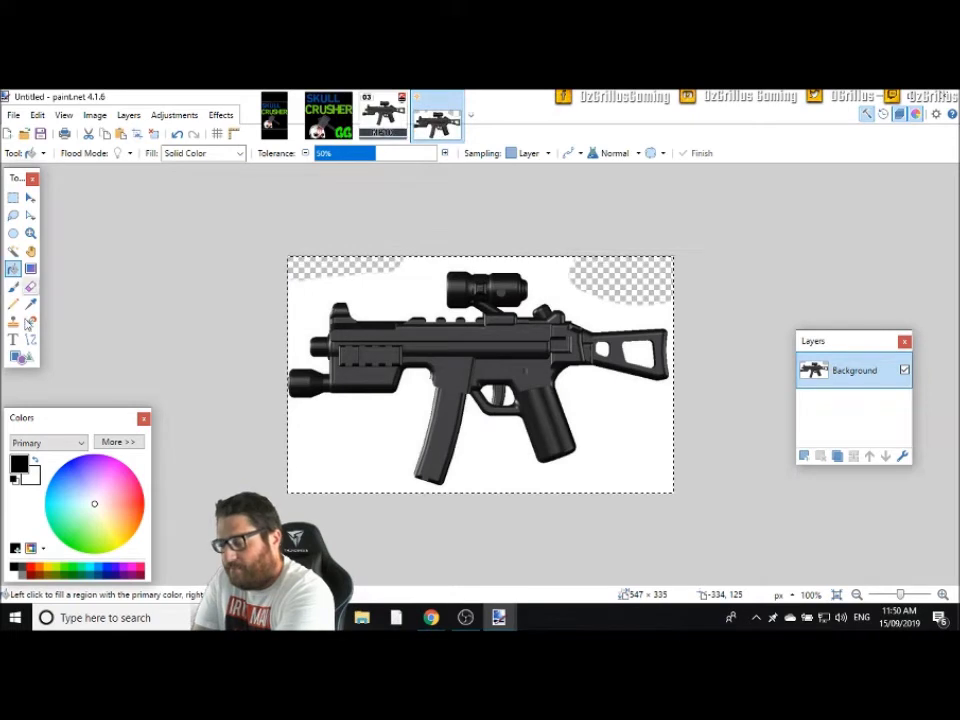
click(115, 441)
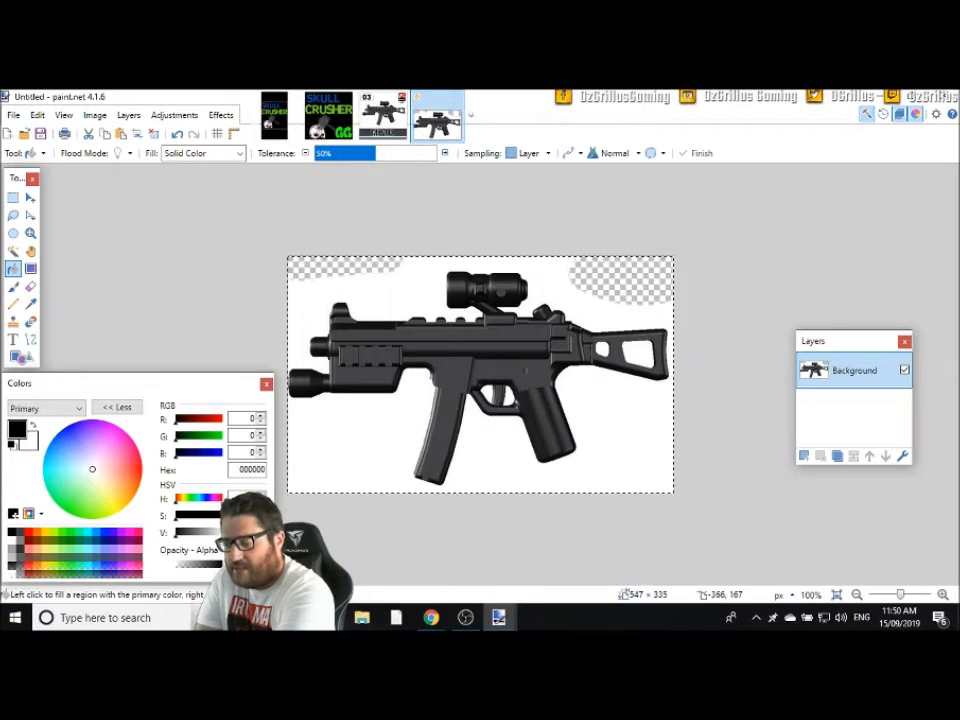
click(176, 568)
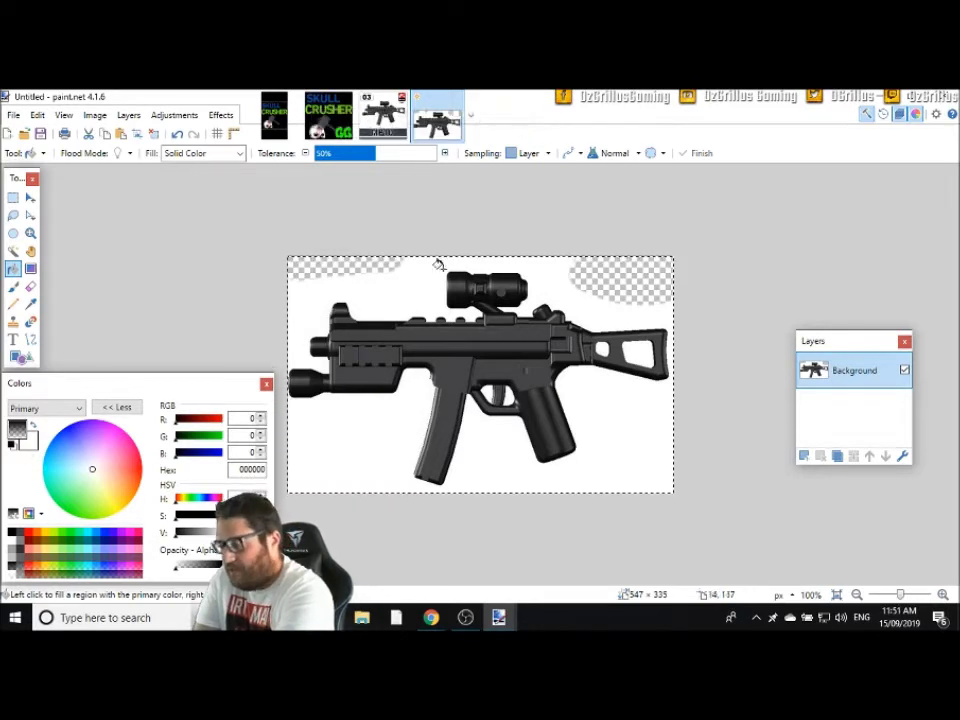
click(642, 157)
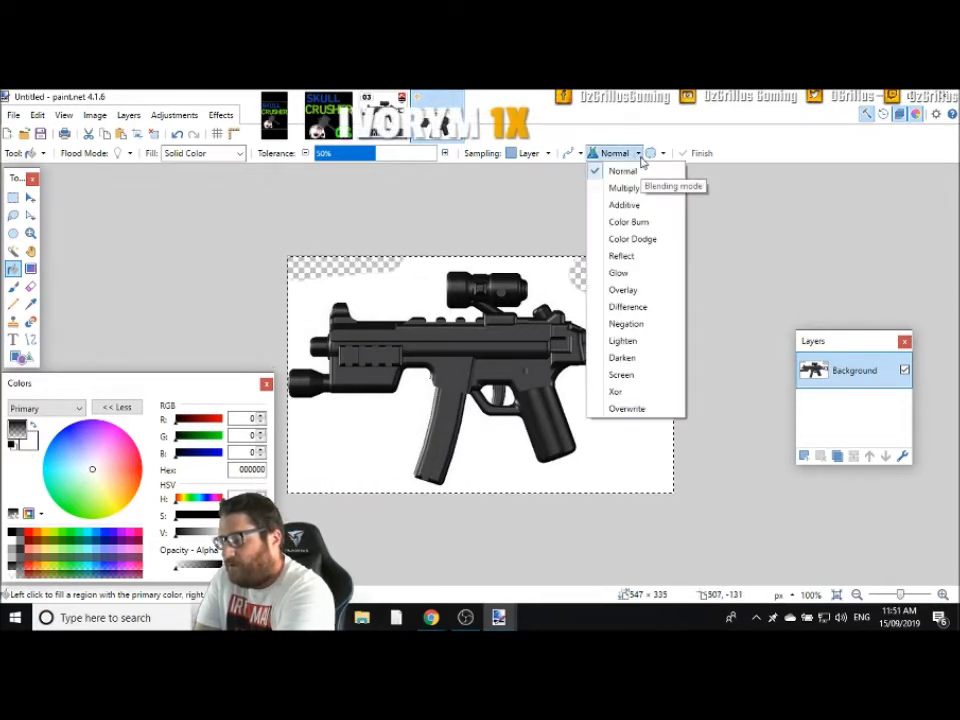
click(610, 409)
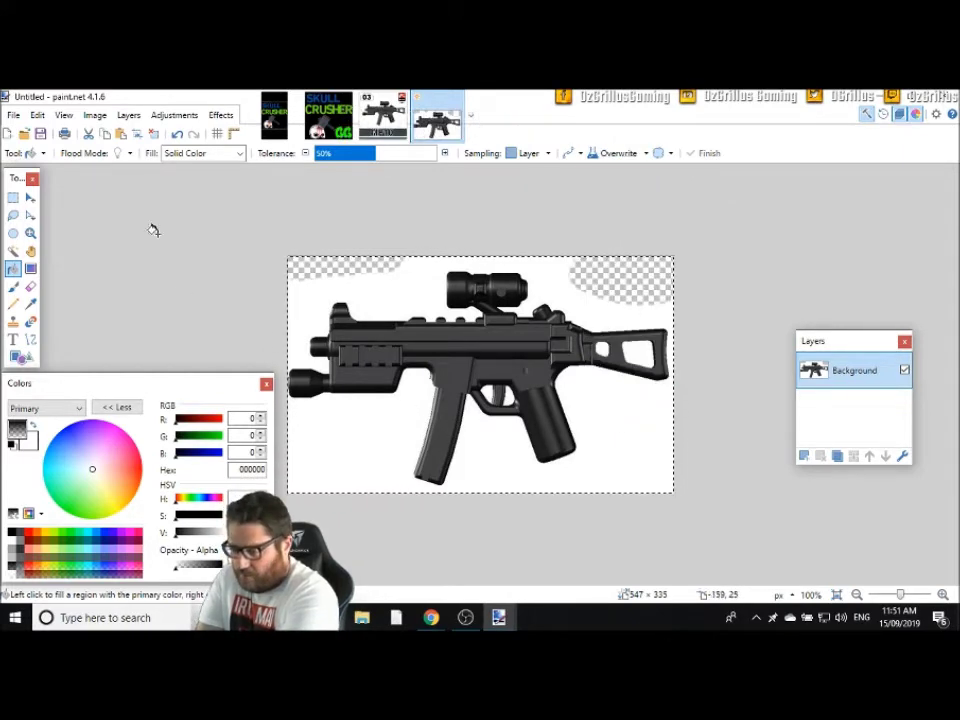
click(126, 154)
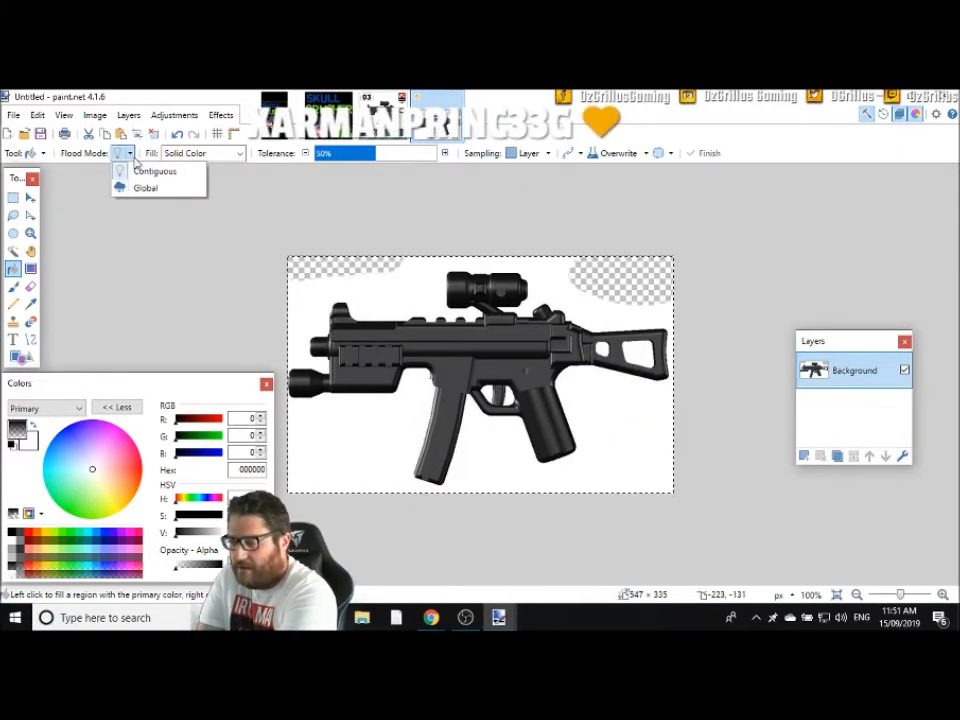
click(144, 188)
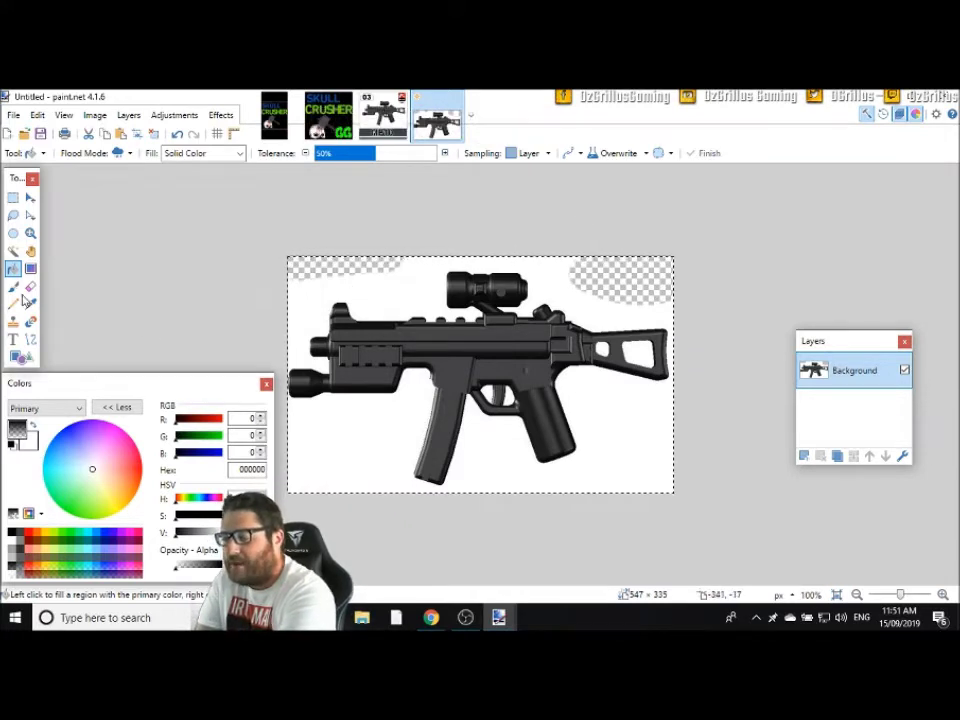
Fill the white background around the gun with transparency
click(387, 283)
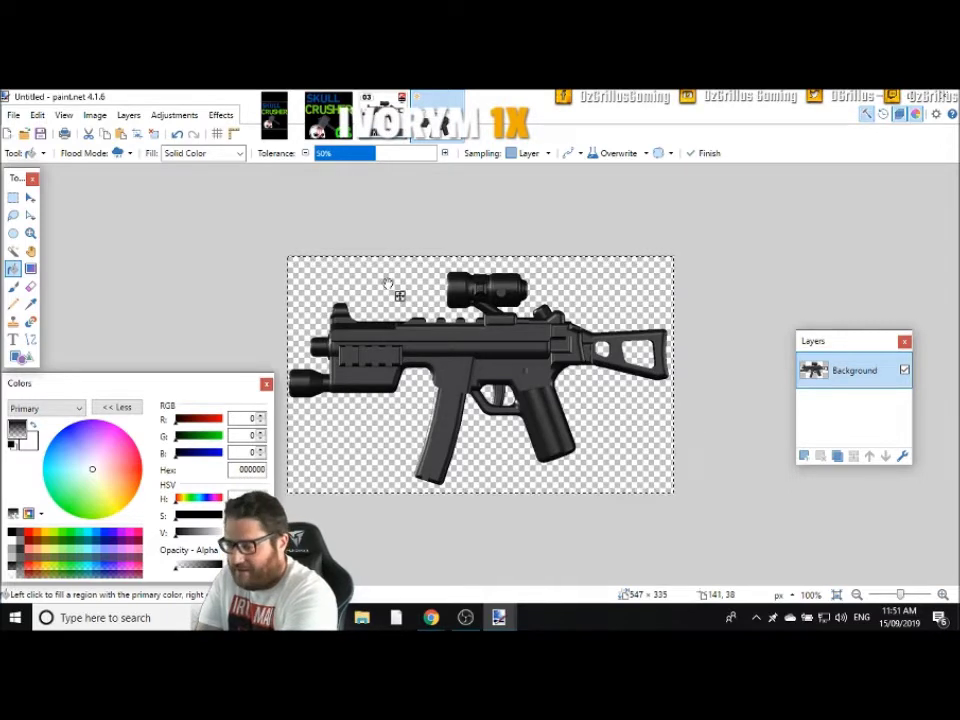
key(ctrl+z)
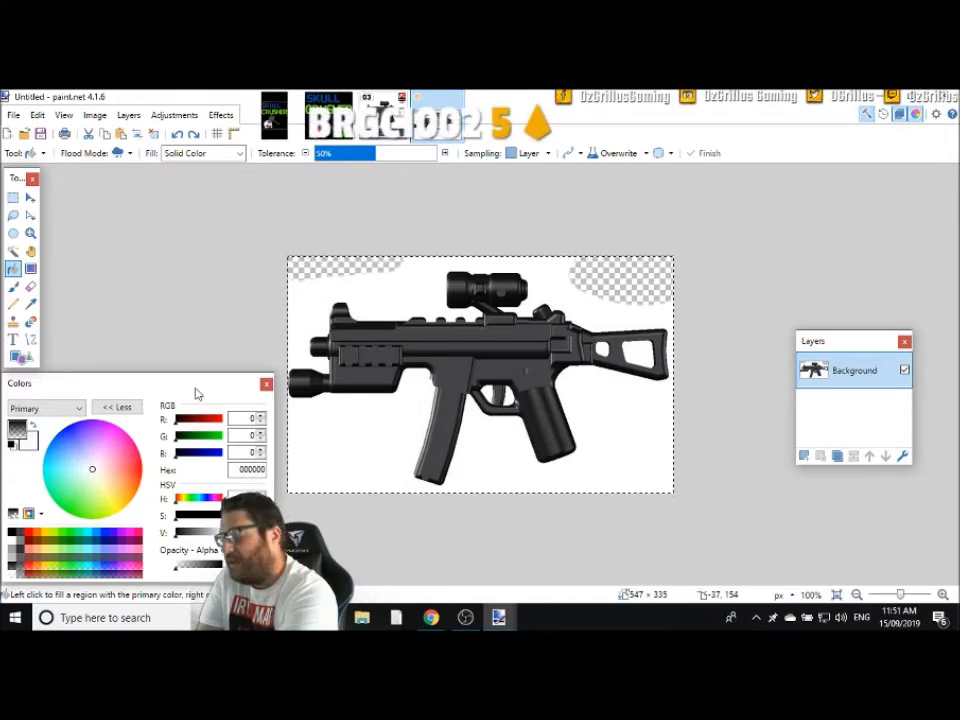
click(400, 302)
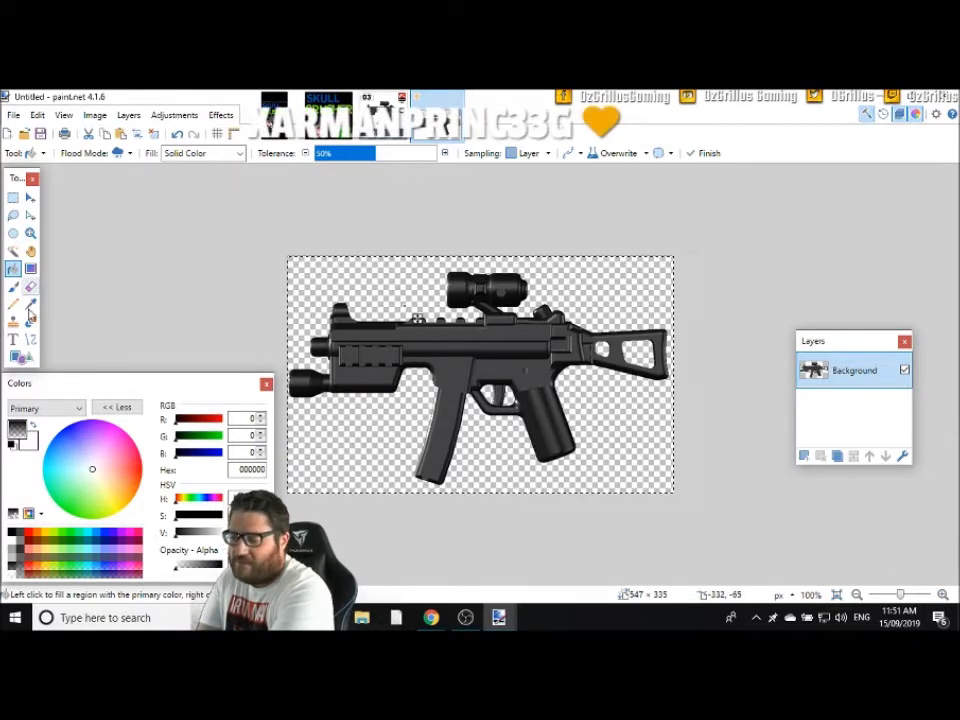
Zoom in to check the gun's edges, then zoom back out to the whole image
click(30, 232)
click(461, 336)
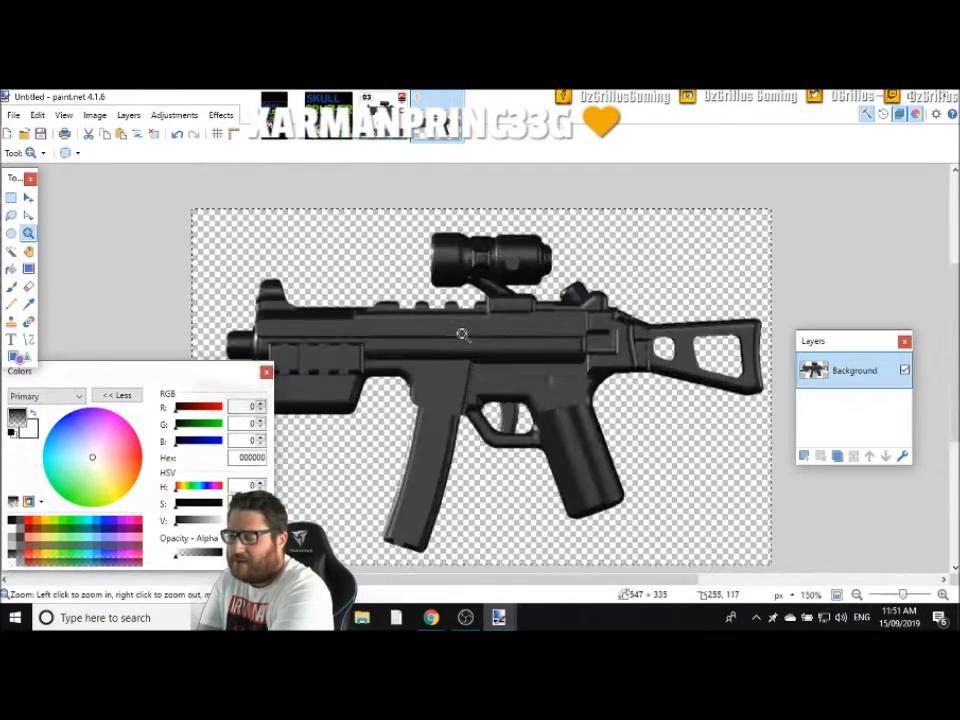
click(462, 335)
click(462, 335)
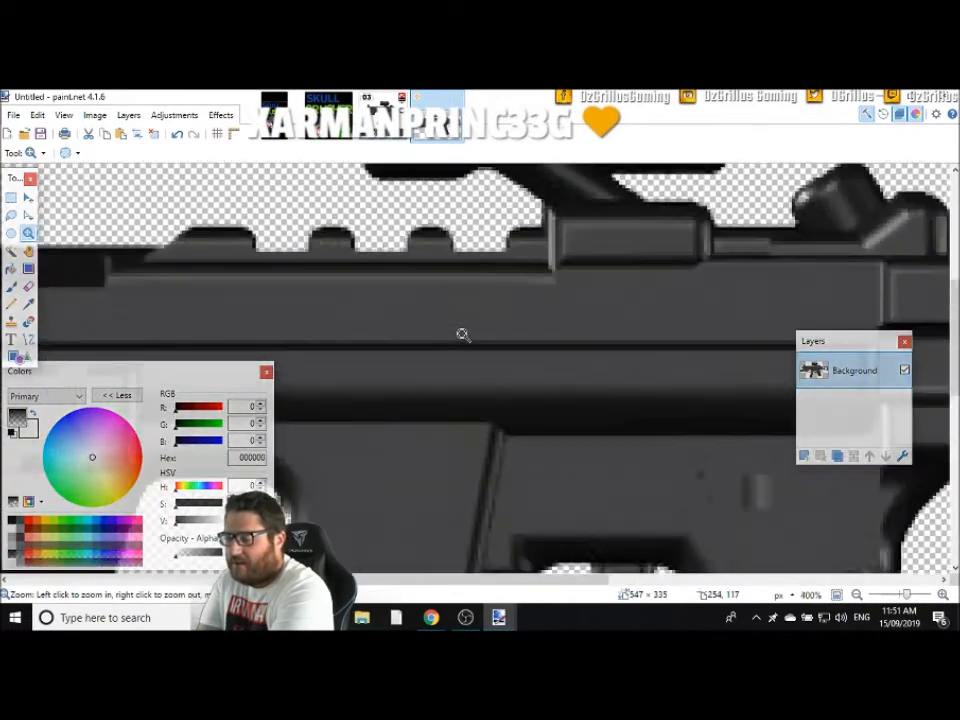
right_click(450, 231)
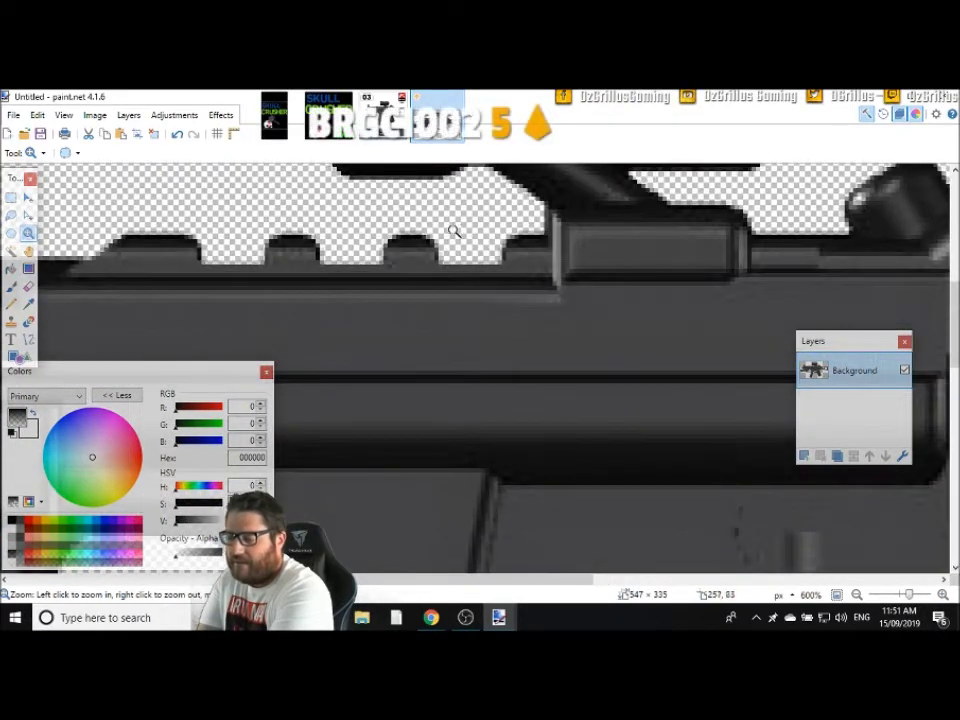
right_click(448, 234)
right_click(448, 234)
right_click(448, 234)
right_click(450, 232)
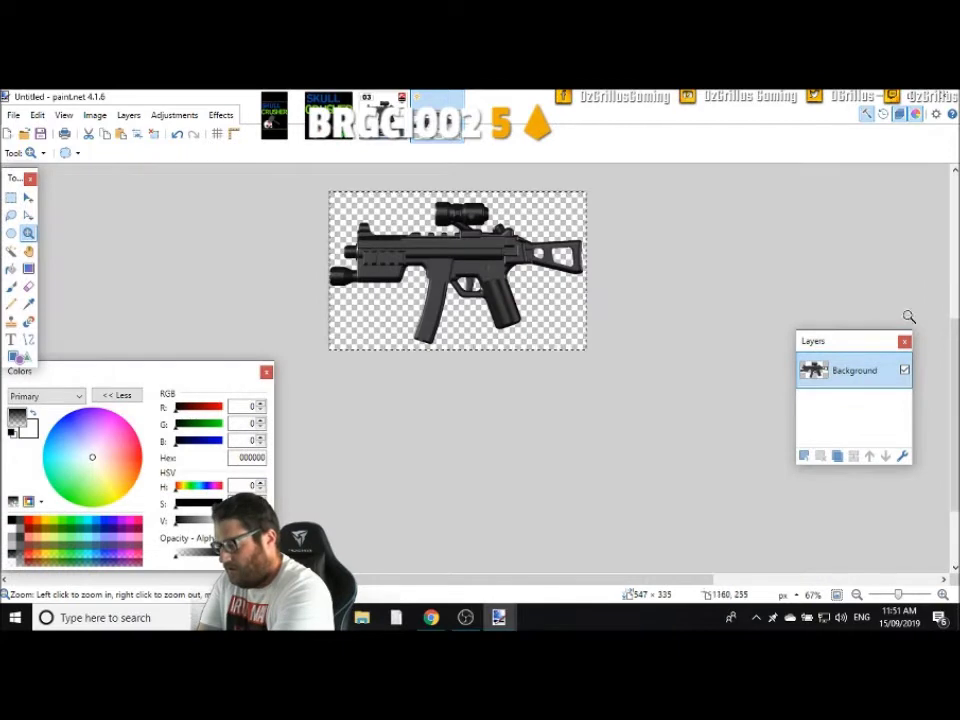
scroll(460, 280, up, 1)
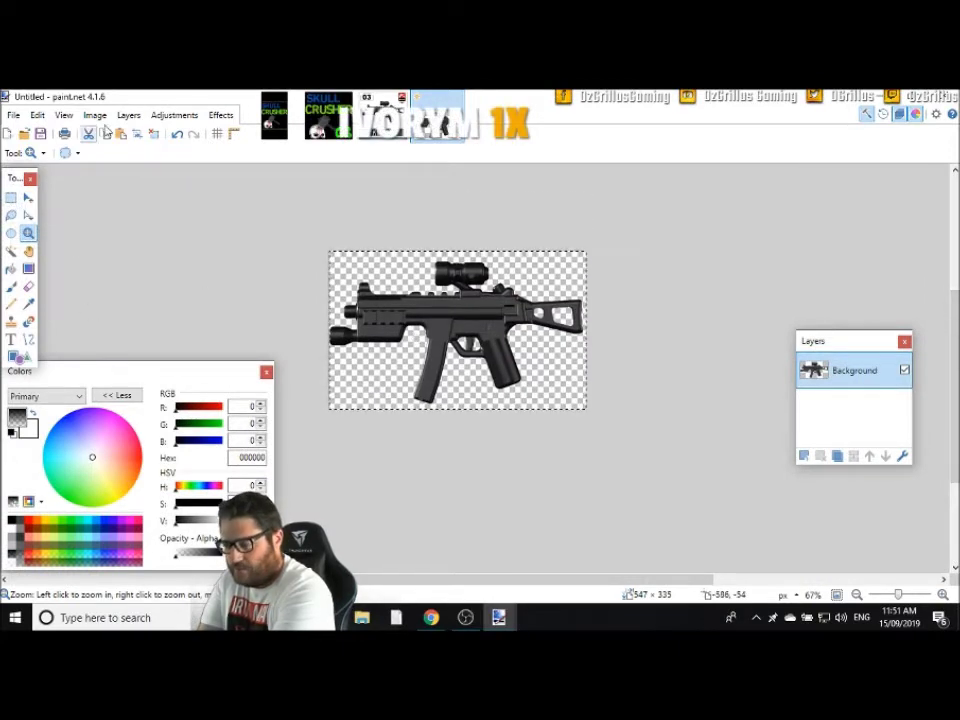
click(130, 116)
Import the SHOTS cooltext image as a new layer
click(152, 284)
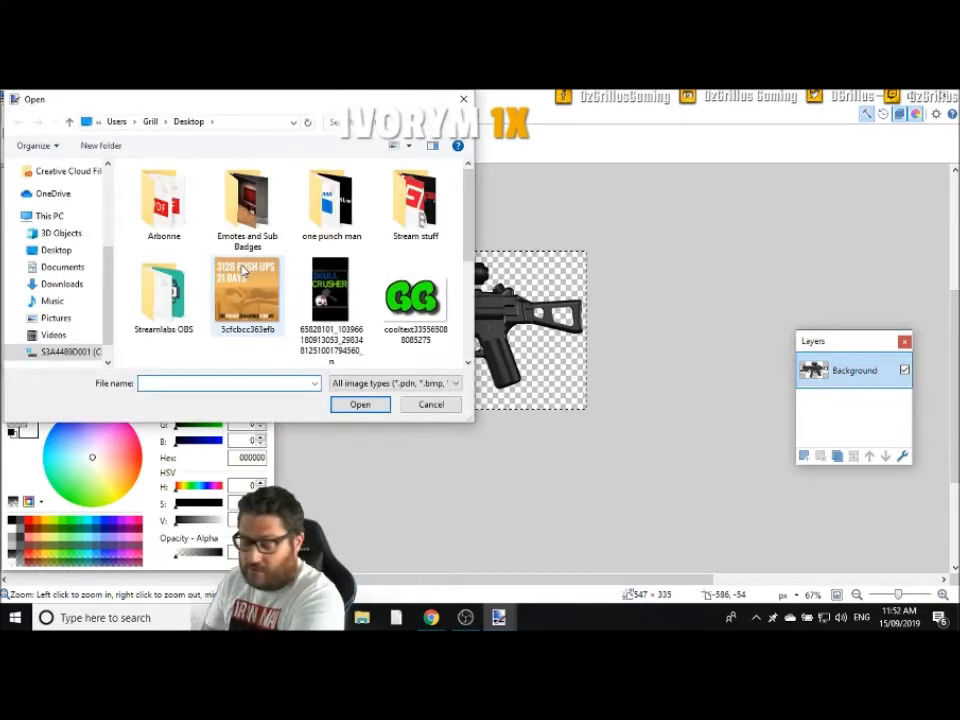
scroll(250, 290, down, 3)
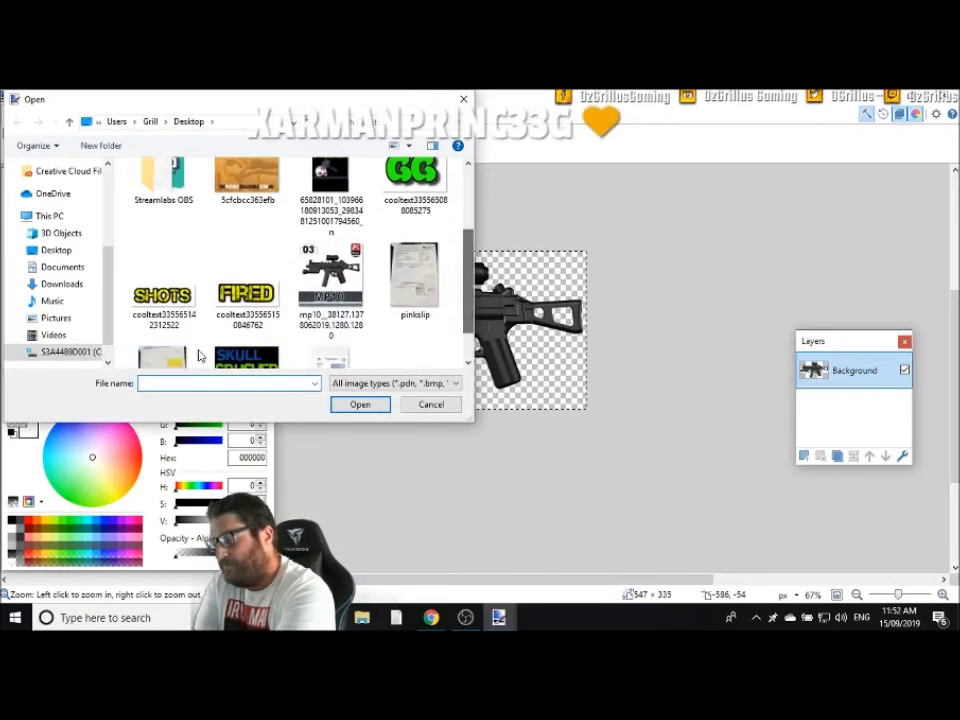
click(166, 313)
click(356, 405)
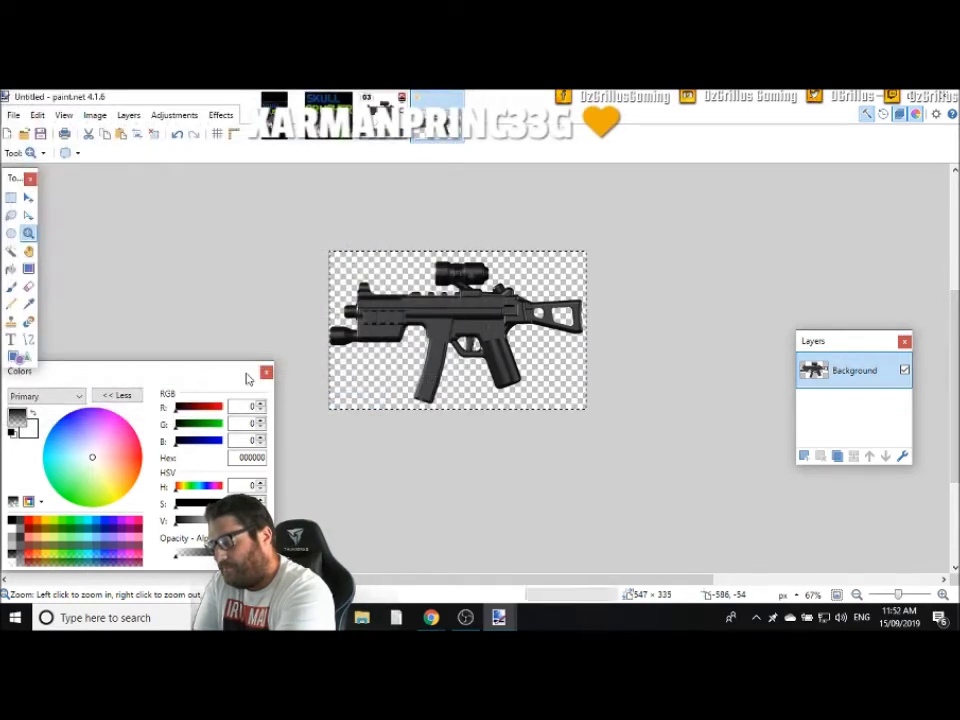
Drag the SHOTS text over the gun body and centre it
drag(476, 300, 575, 374)
drag(468, 339, 492, 342)
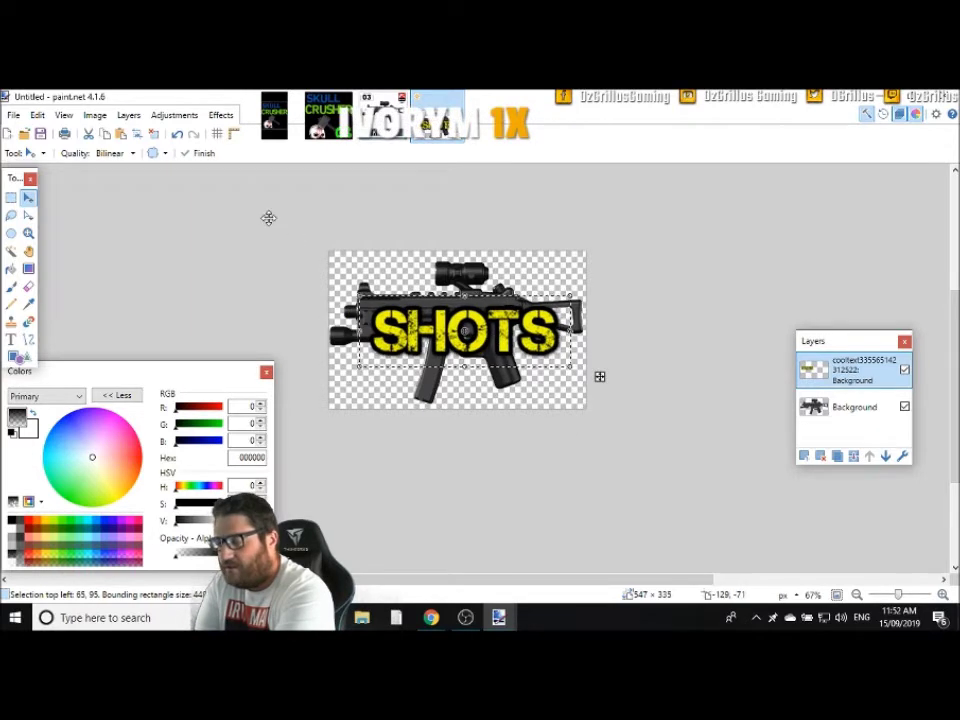
click(128, 115)
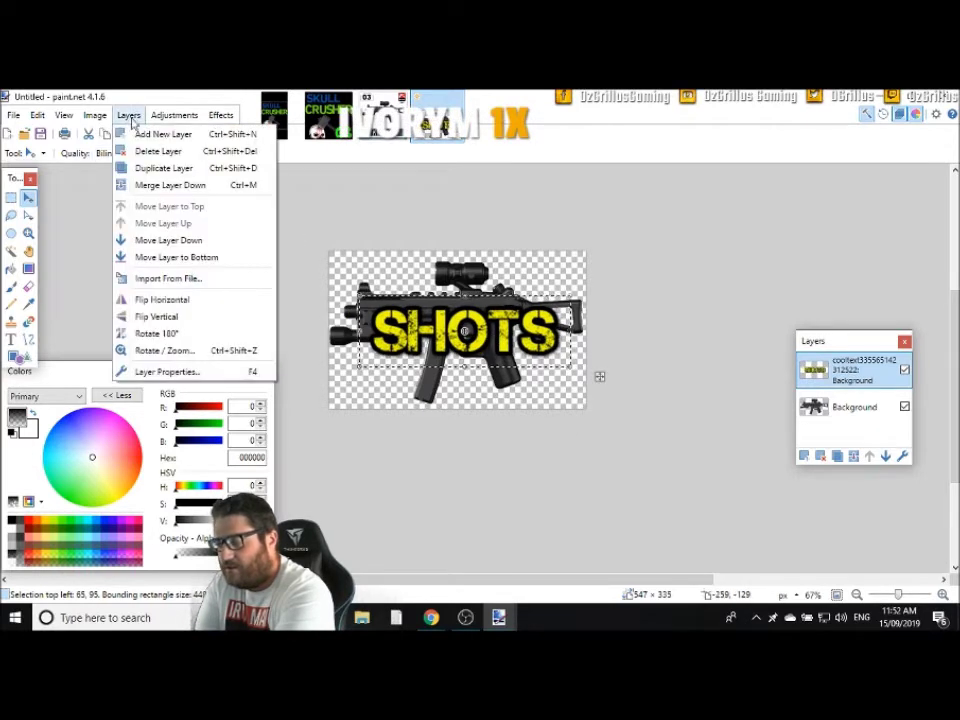
click(168, 279)
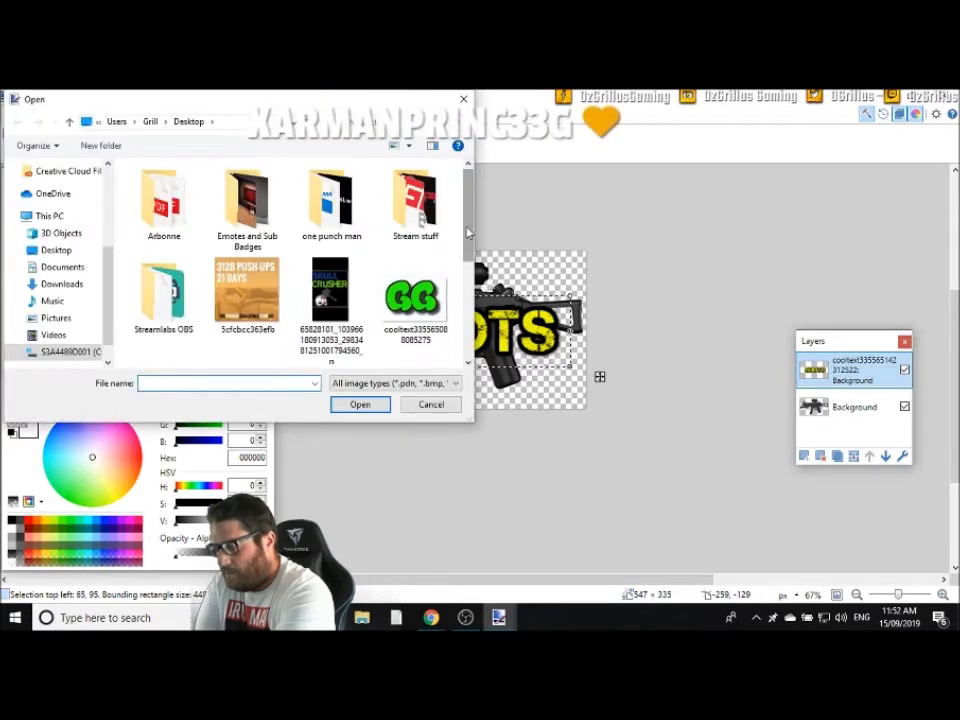
Import the FIRED cooltext image as another layer
scroll(467, 232, down, 3)
click(247, 255)
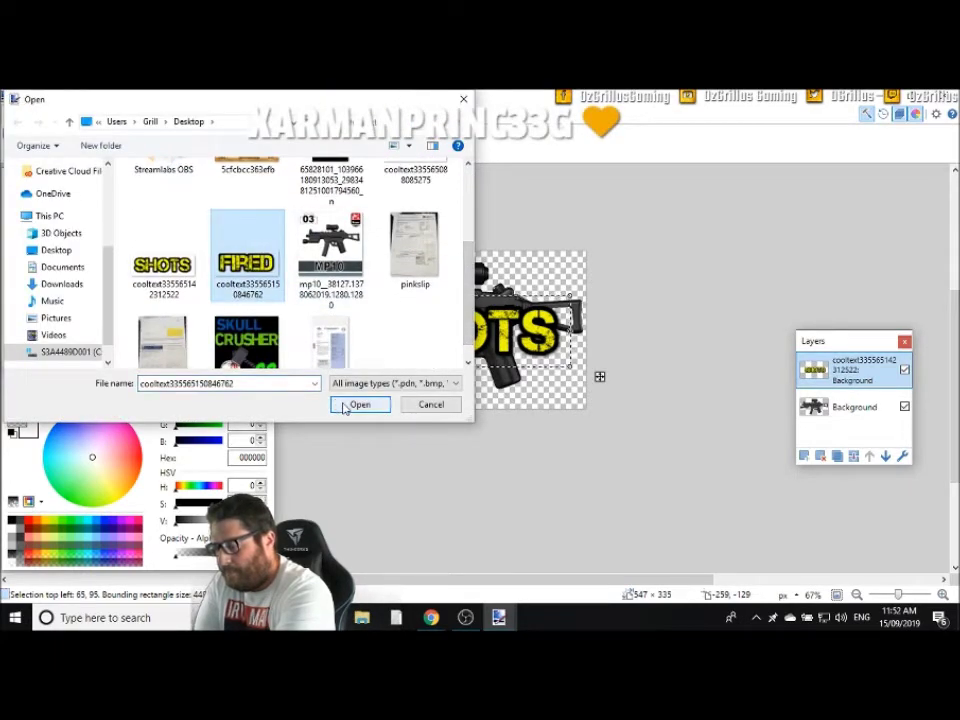
click(358, 404)
key(ctrl+shift+v)
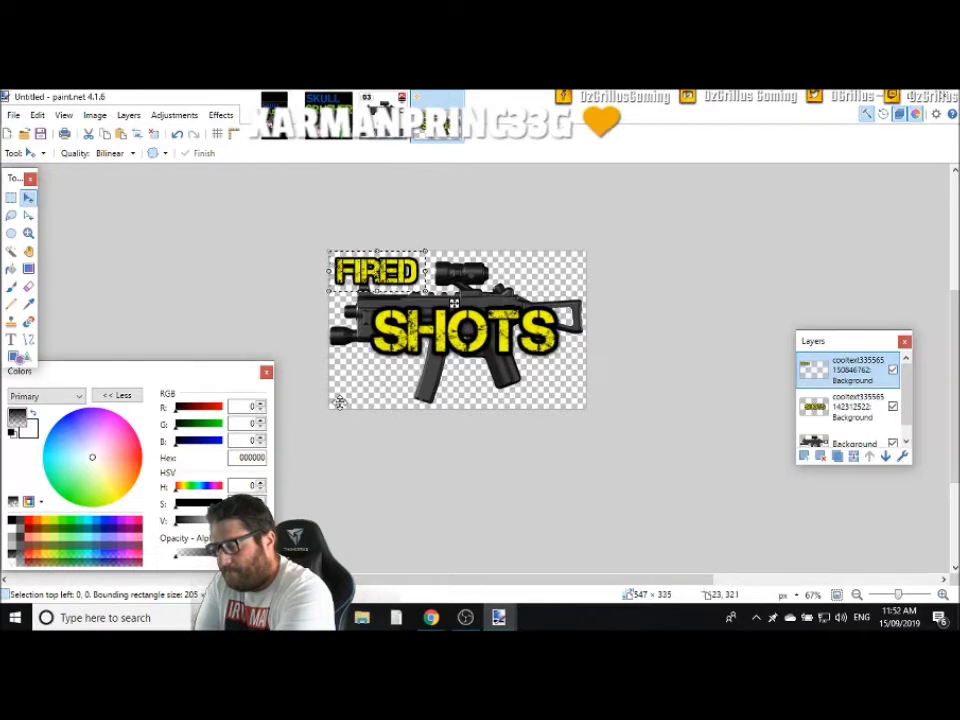
Enlarge the FIRED text to match SHOTS and place it directly below SHOTS
drag(453, 302, 536, 343)
drag(455, 309, 499, 353)
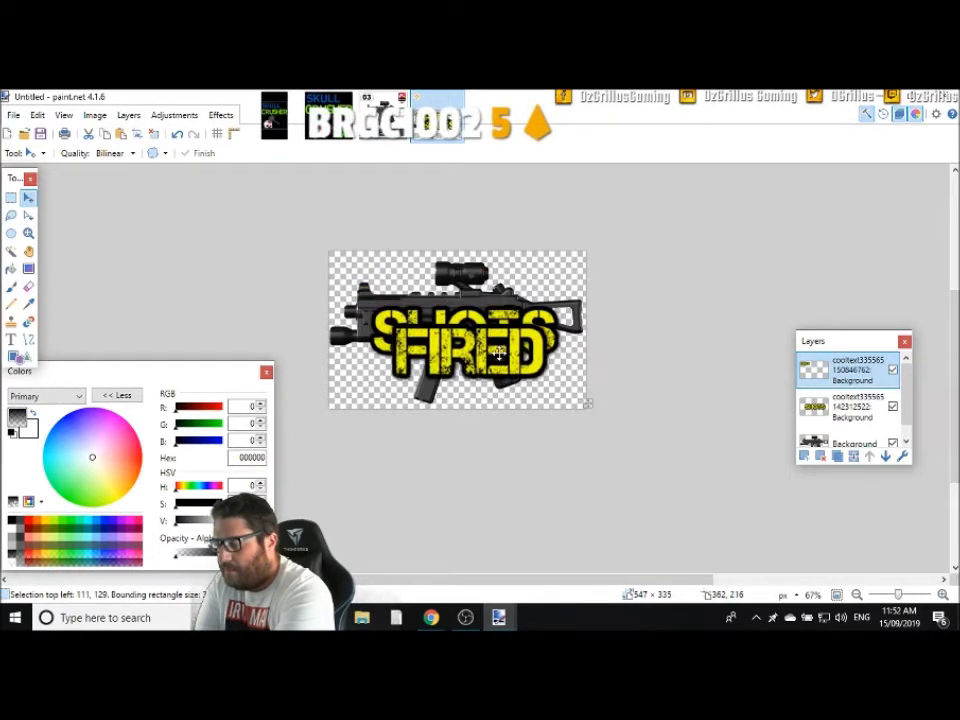
drag(579, 381, 586, 432)
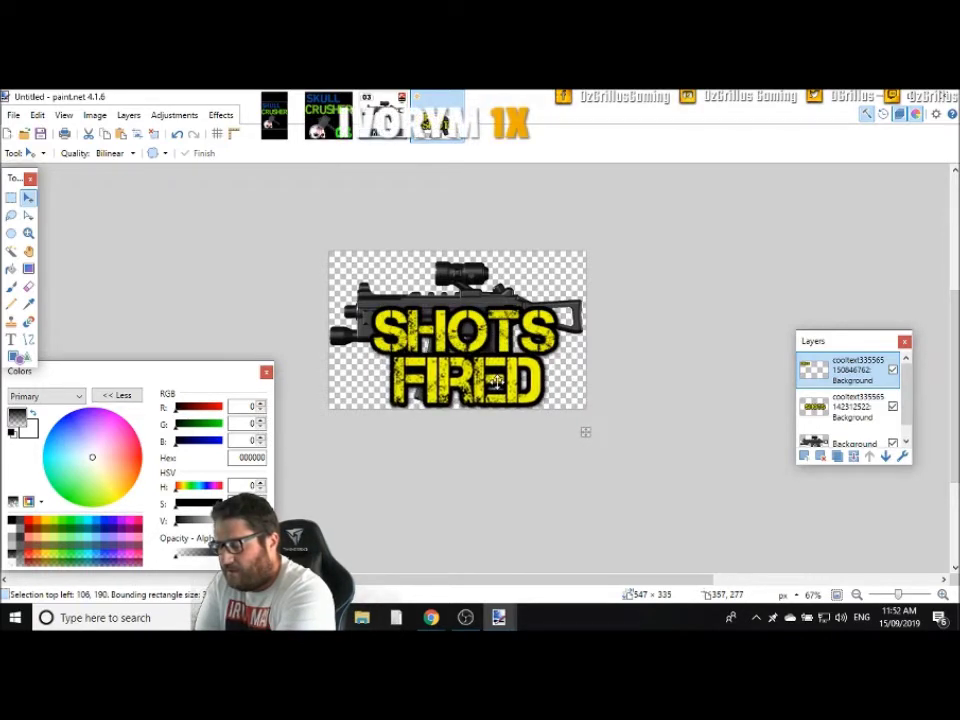
key(alt+Page_Down)
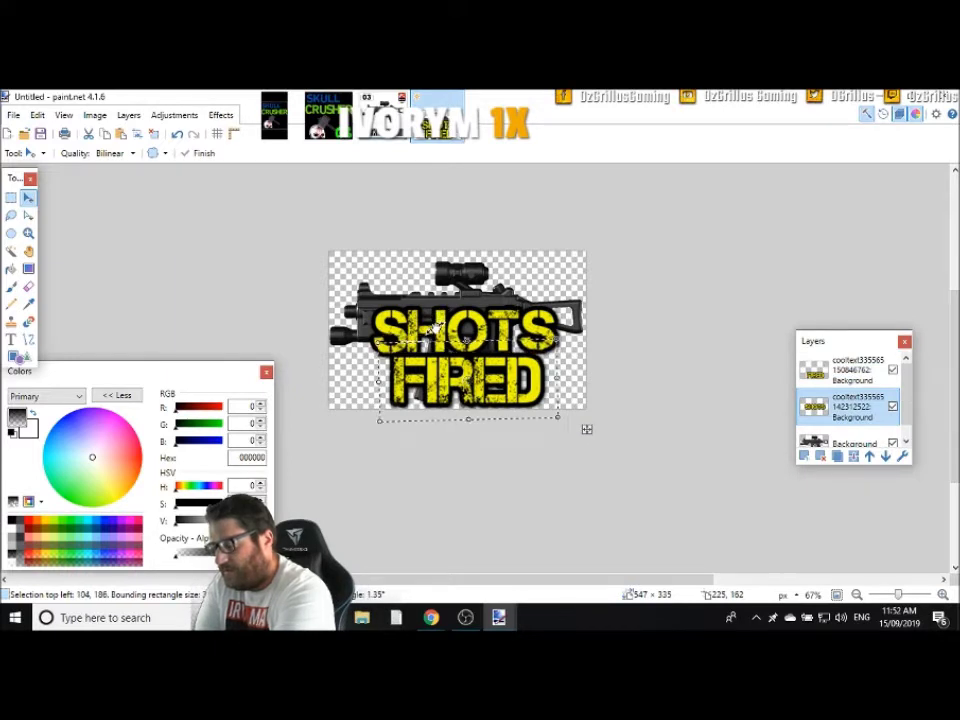
drag(437, 322, 439, 325)
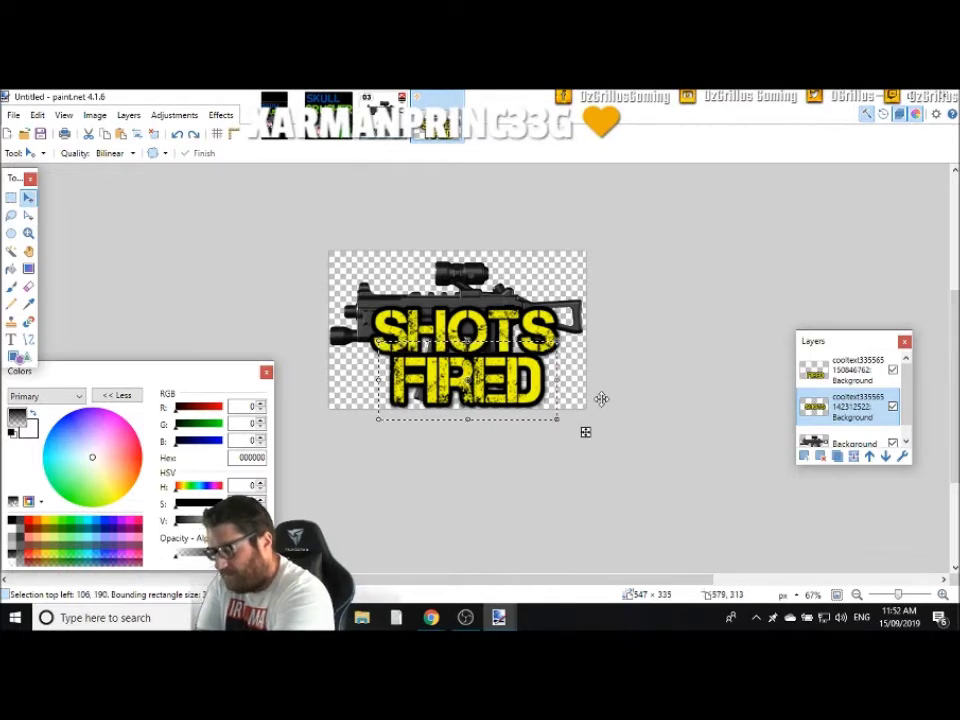
Make the SHOTS layer active, select its whole area and switch to Move Selected Pixels
click(845, 370)
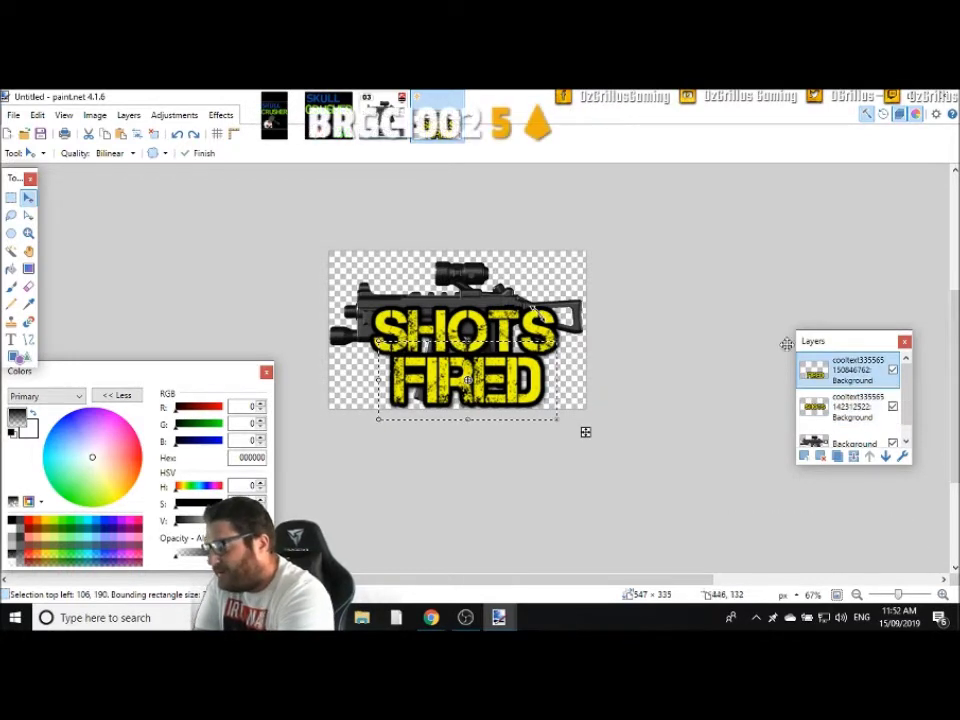
click(841, 415)
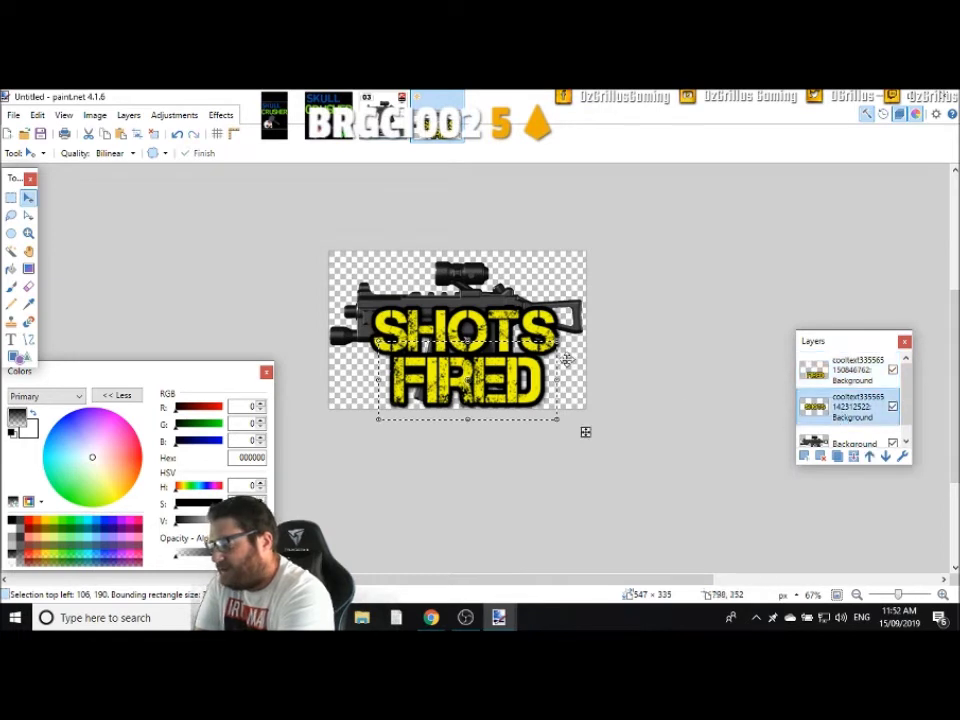
click(12, 198)
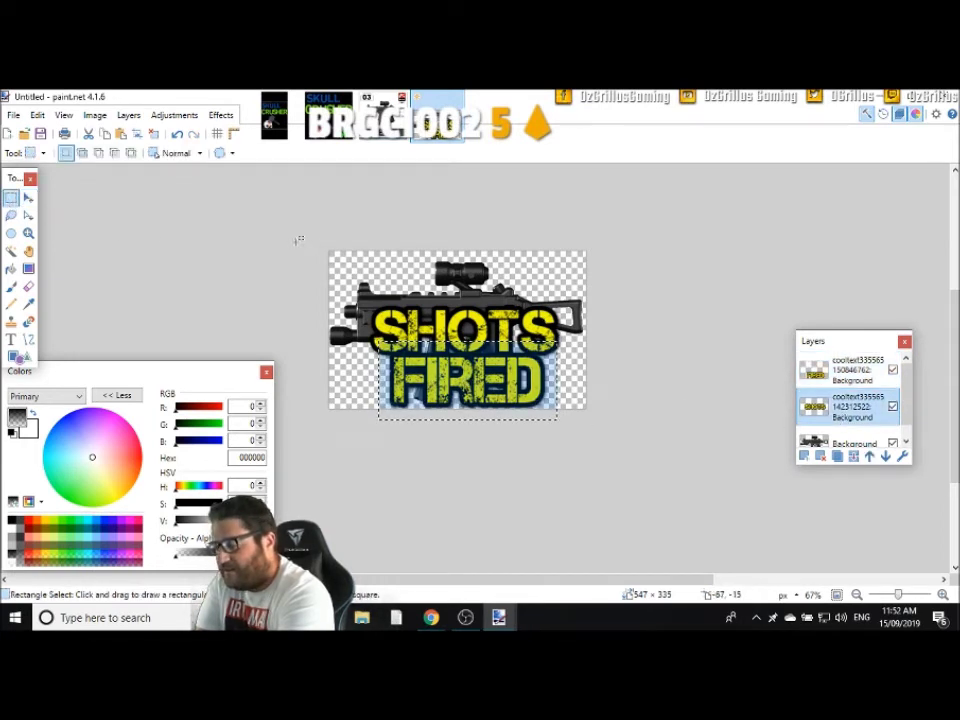
key(ctrl+a)
click(466, 330)
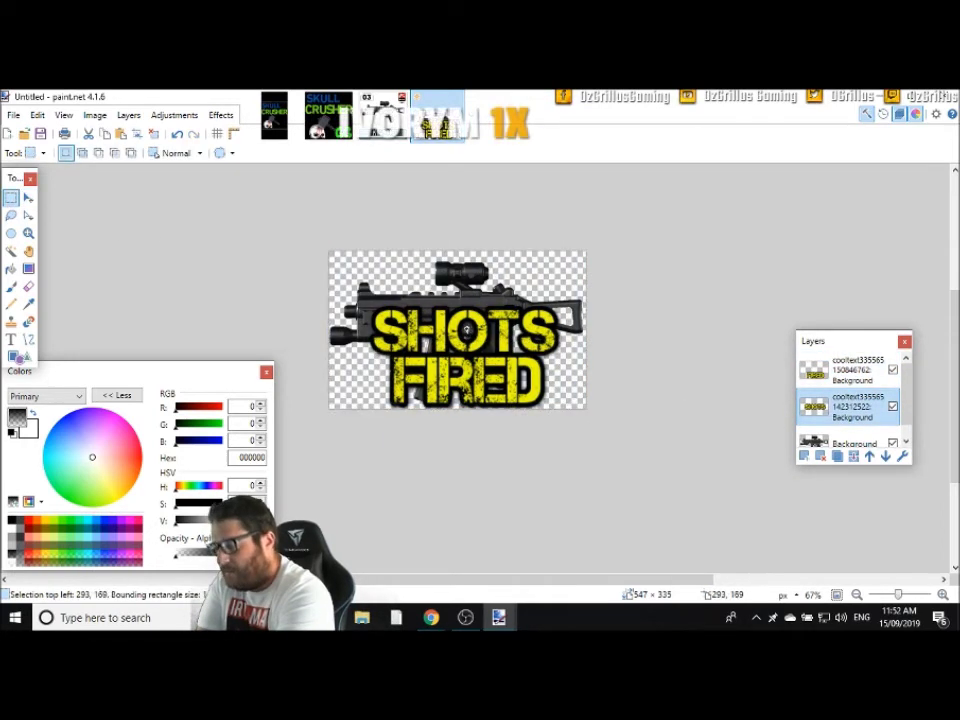
drag(305, 234, 617, 448)
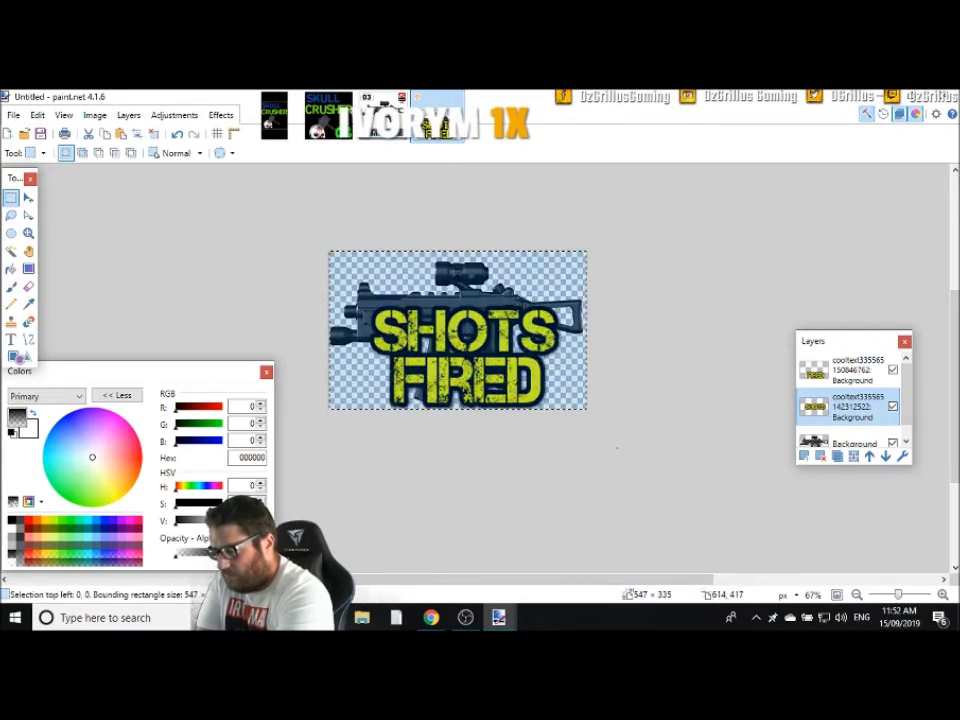
click(28, 198)
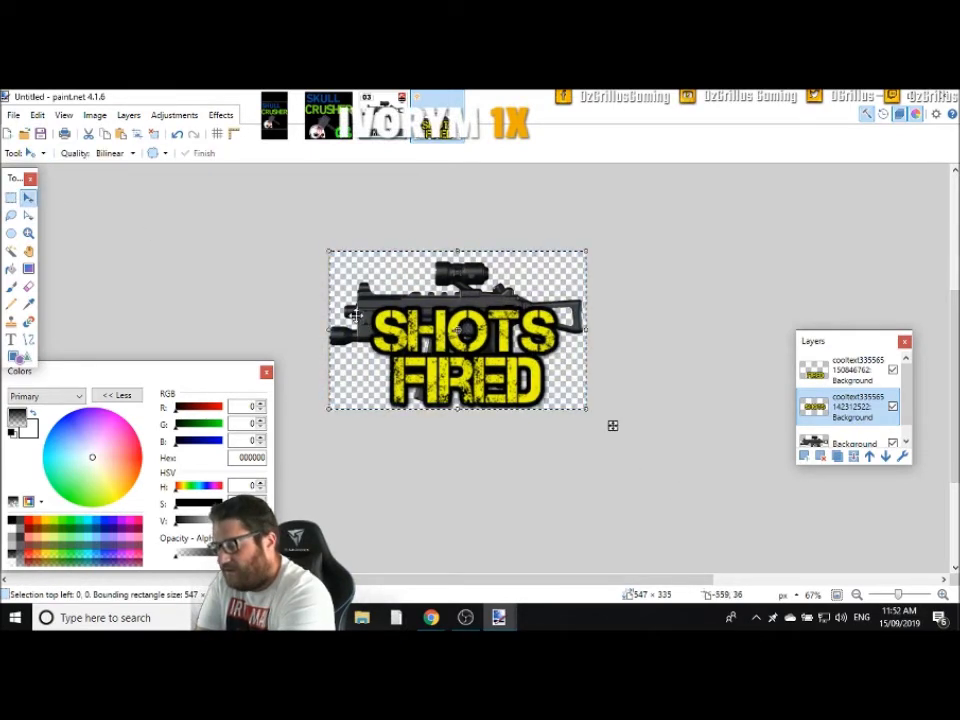
Nudge SHOTS up 12 pixels and shift the FIRED text slightly into alignment
mouse_move(400, 326)
mouse_down()
mouse_move(397, 288)
mouse_move(402, 308)
mouse_up()
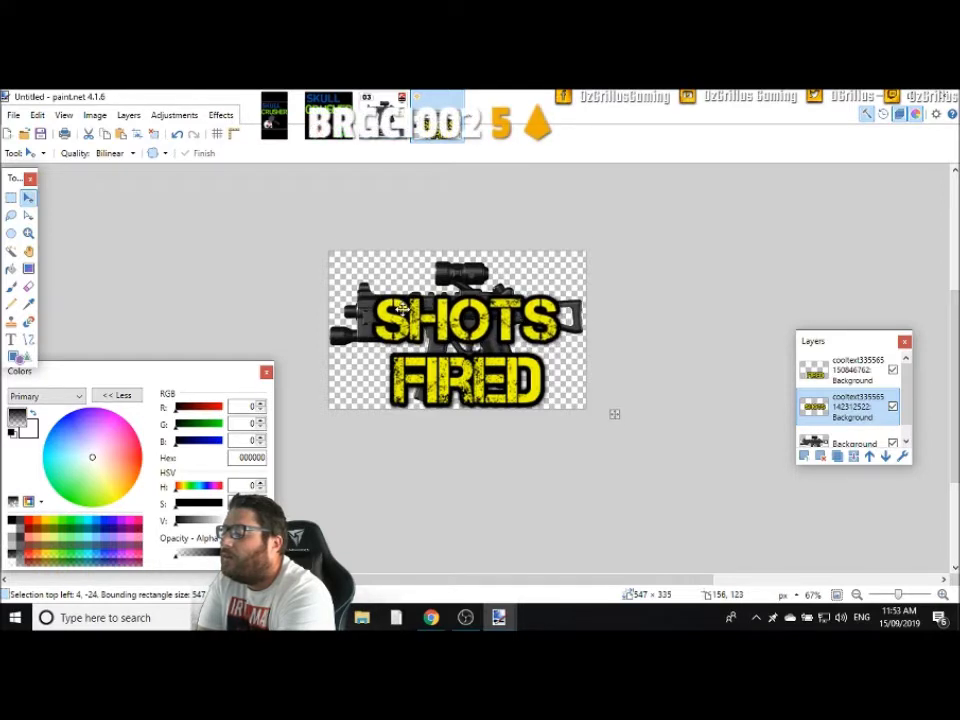
click(828, 365)
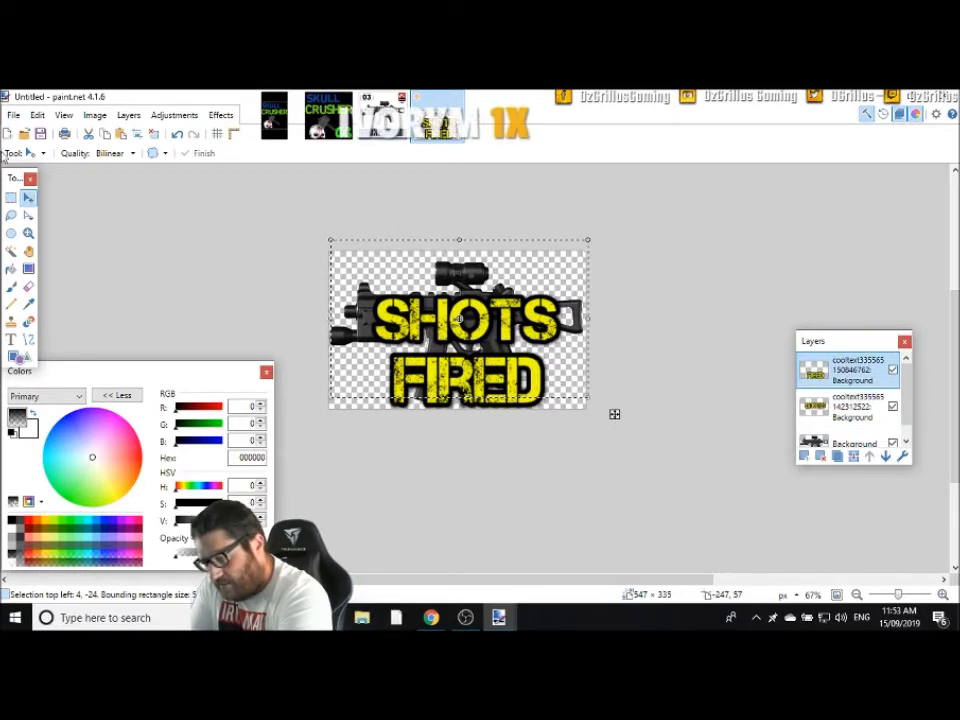
click(10, 197)
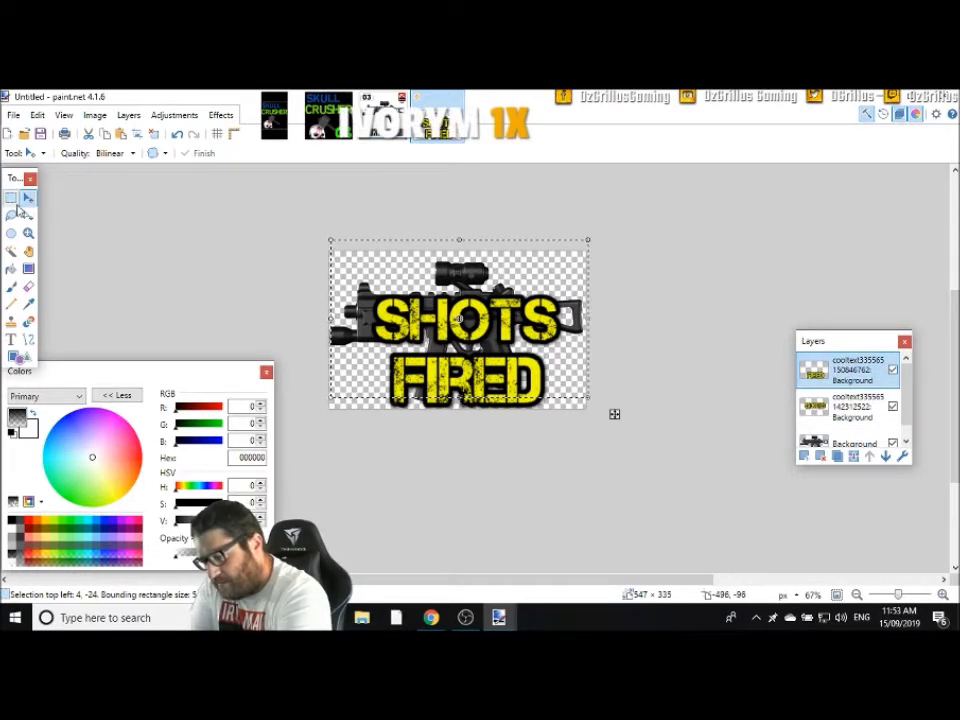
key(ctrl+a)
click(28, 197)
drag(424, 383, 427, 374)
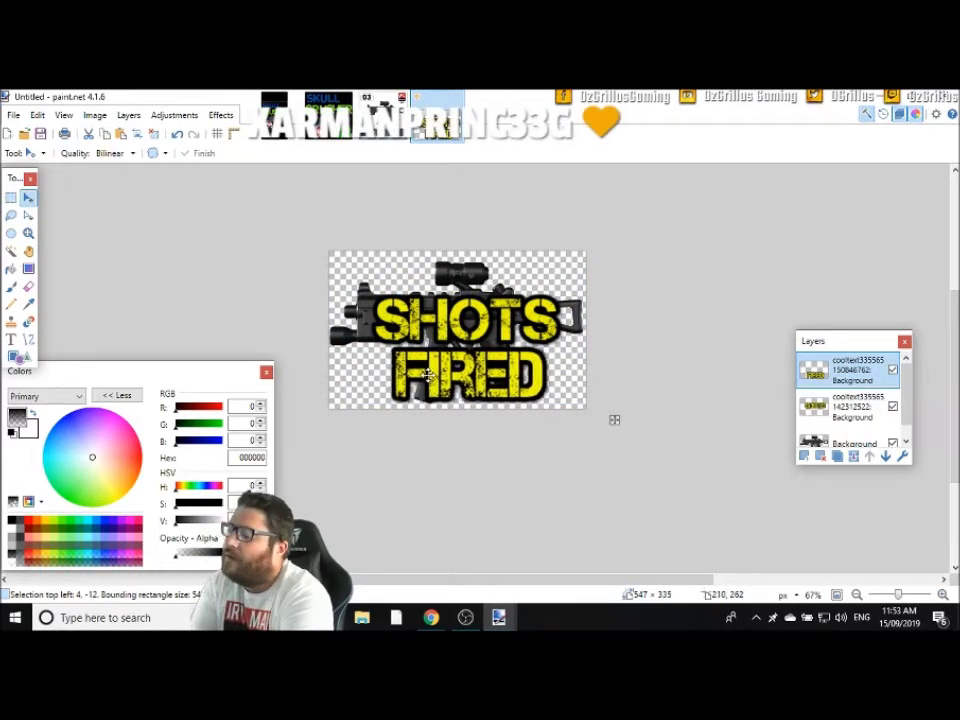
drag(427, 374, 425, 374)
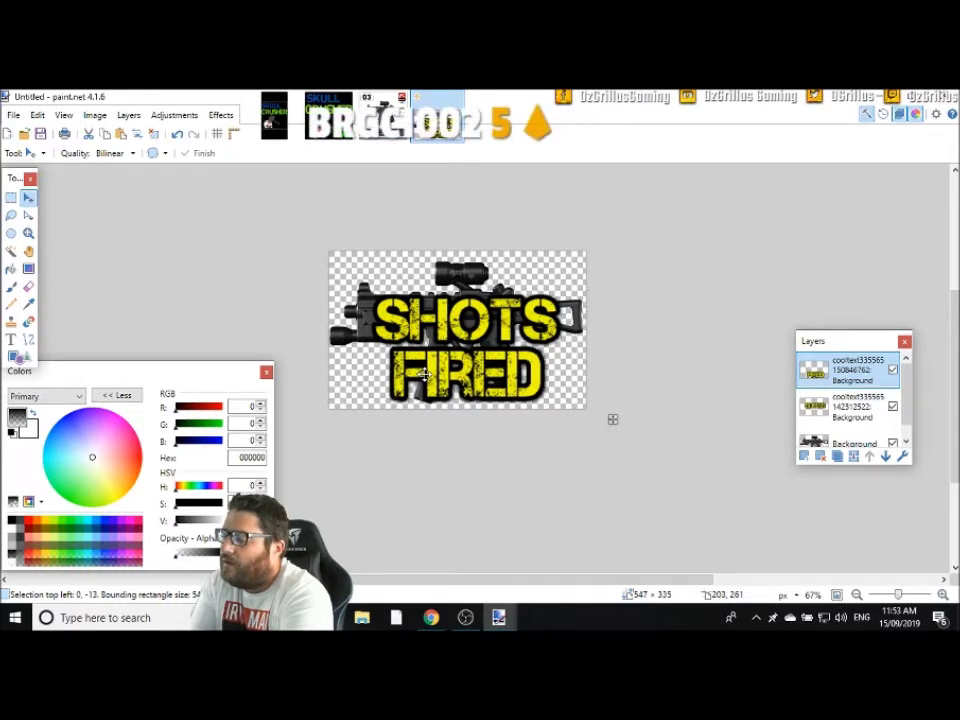
key(s)
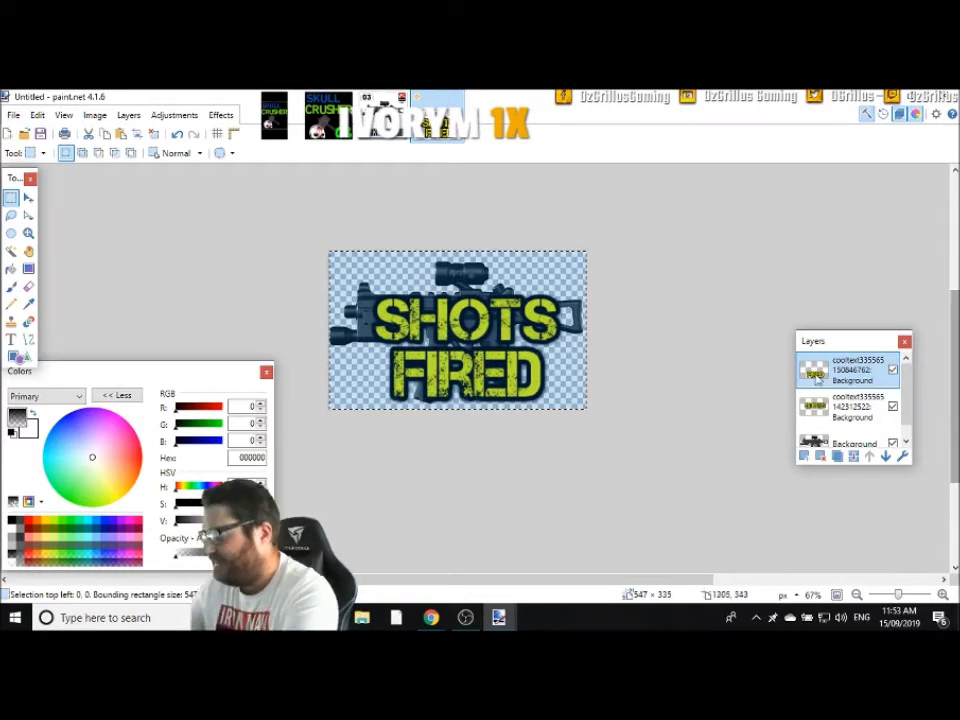
Delete the FIRED text and undo back until only the Background gun layer remains
key(Delete)
click(840, 406)
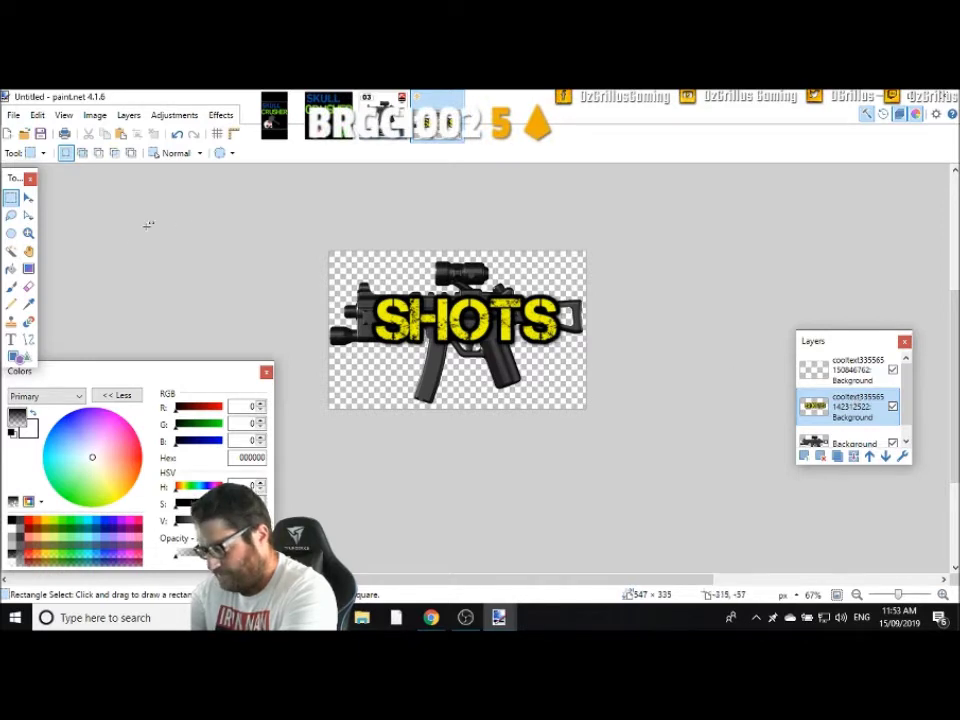
key(ctrl+shift+v)
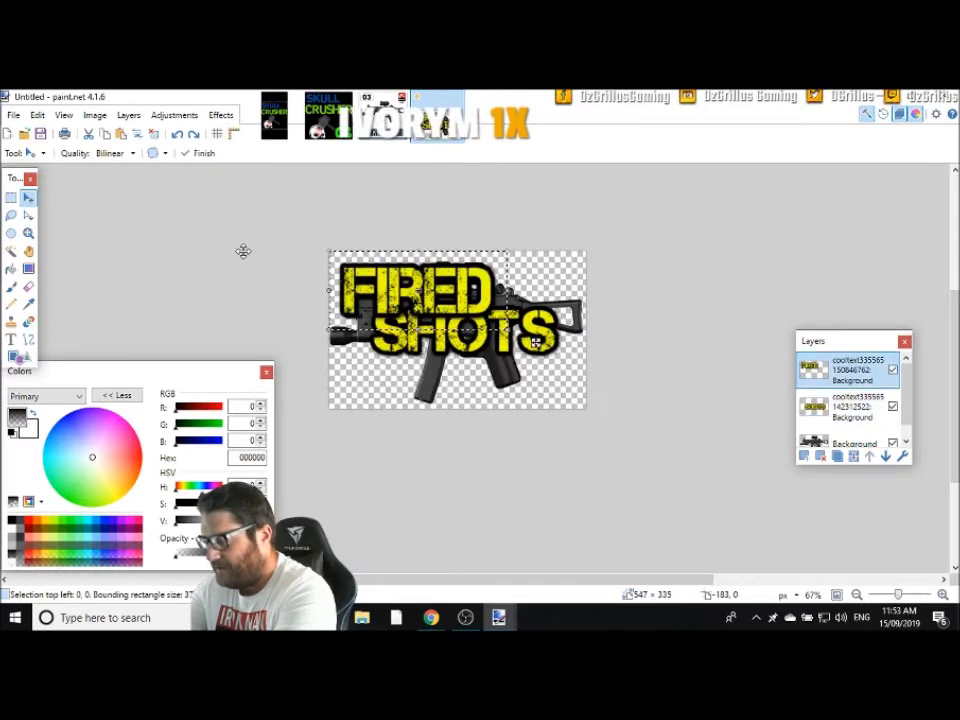
key(ctrl+z)
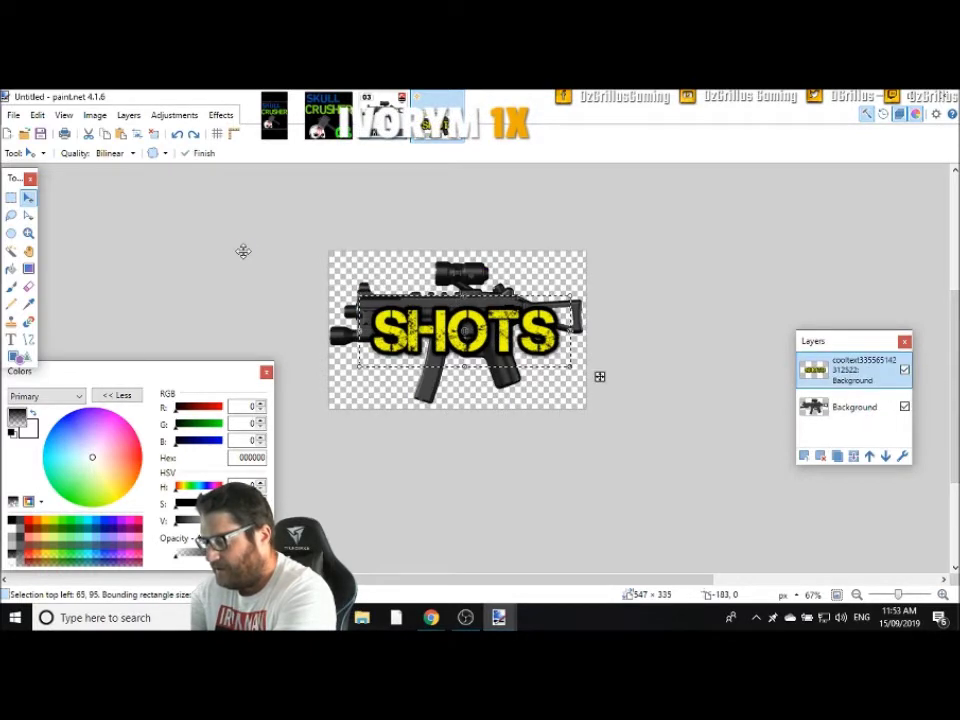
key(ctrl+z)
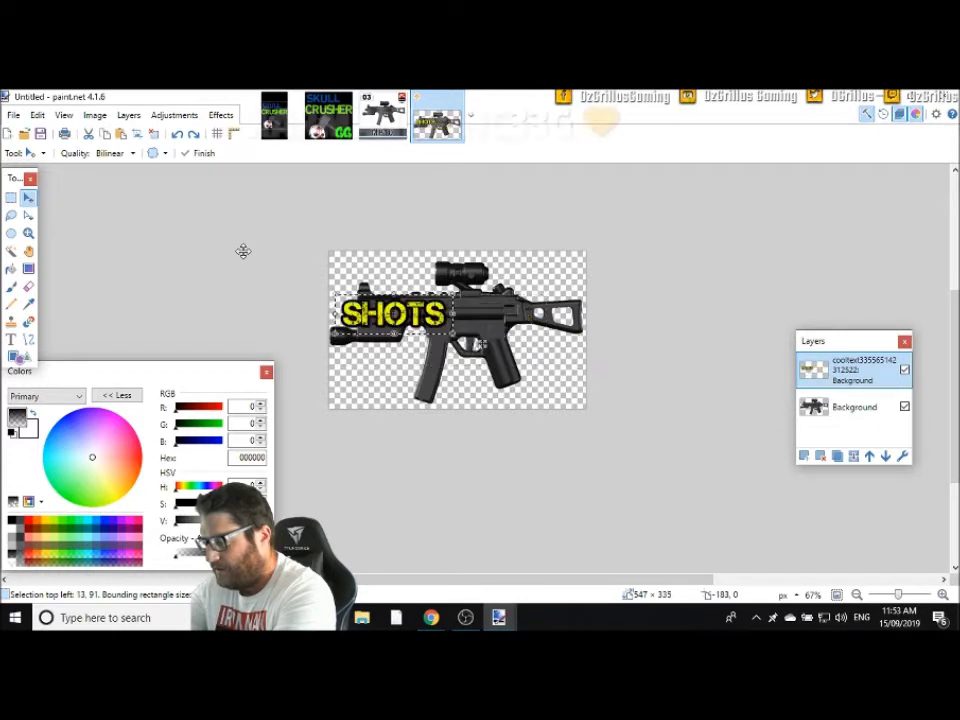
key(ctrl+z)
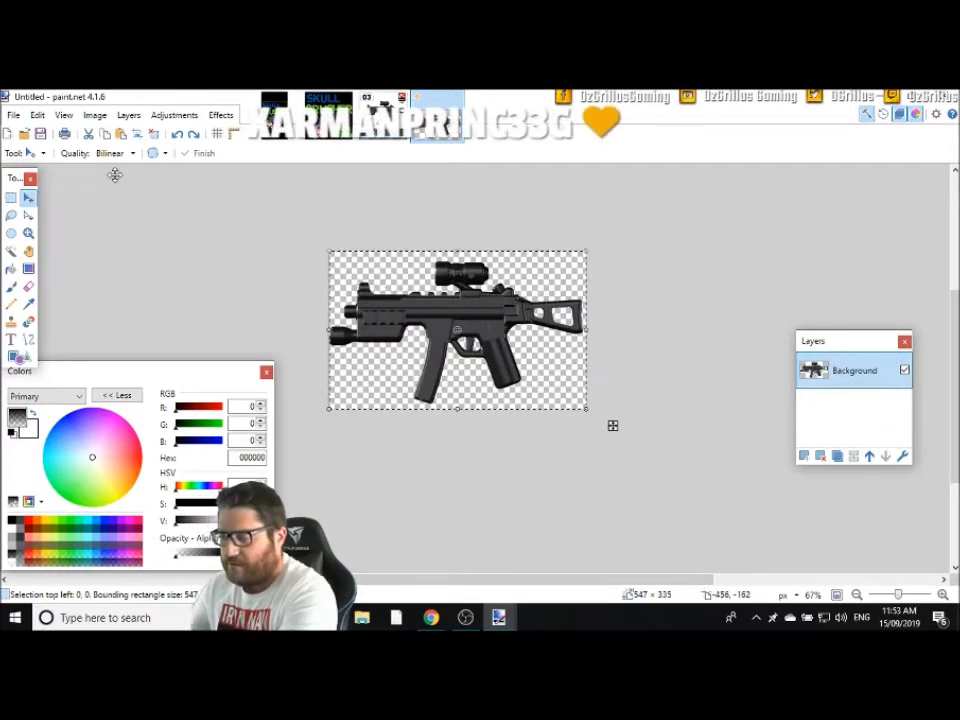
Paste the whole gun into a new 547×547 canvas and shift it down about 14 pixels
key(s)
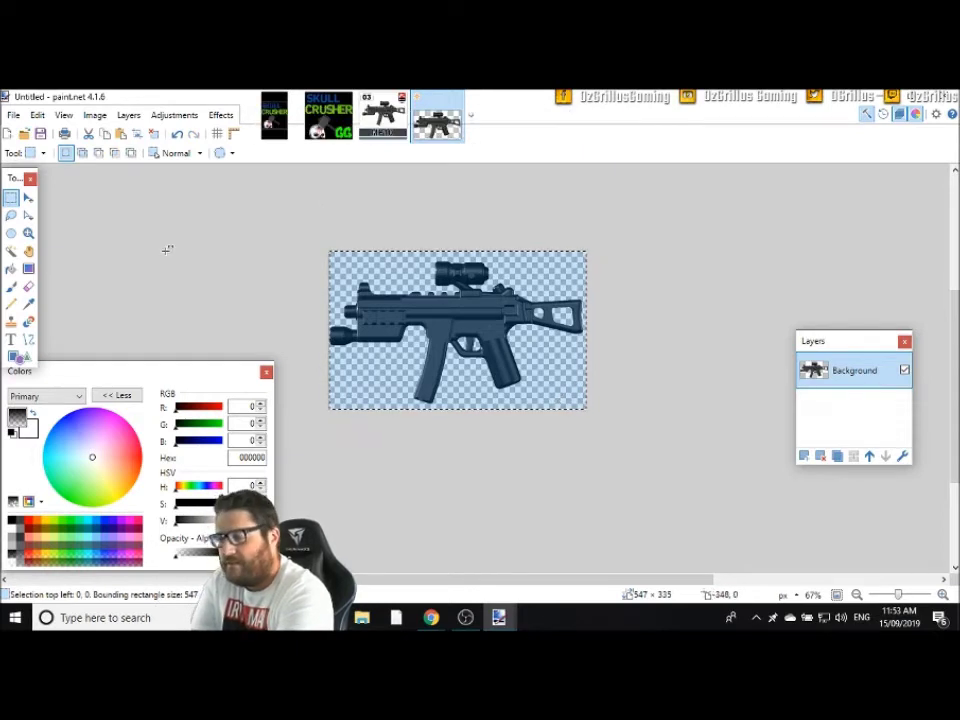
click(14, 115)
click(26, 132)
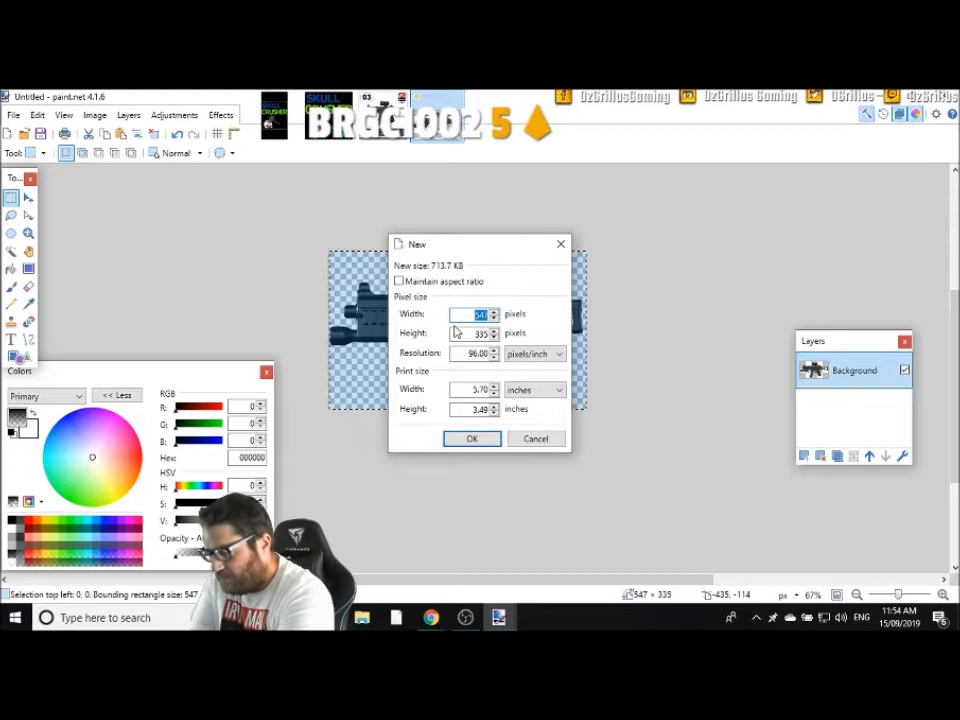
double_click(462, 333)
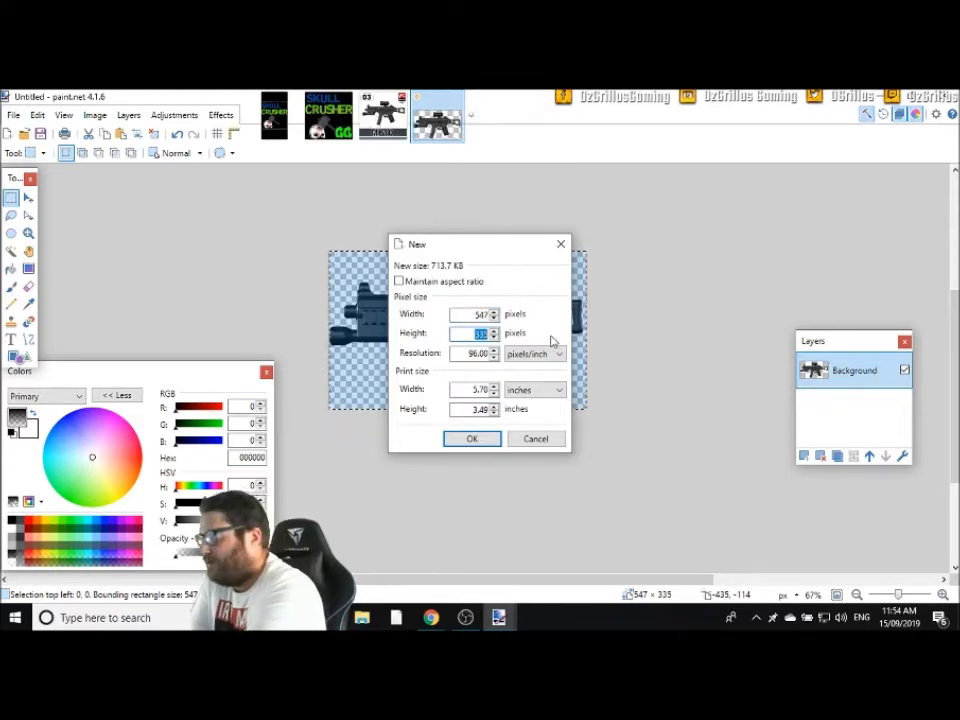
text(547)
key(Return)
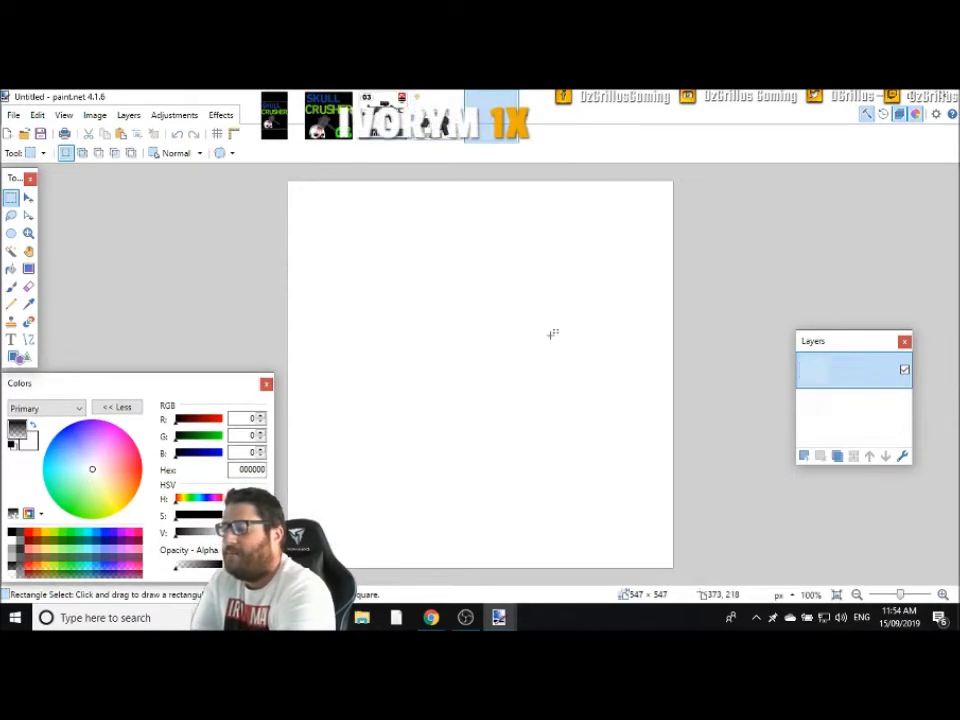
key(ctrl+v)
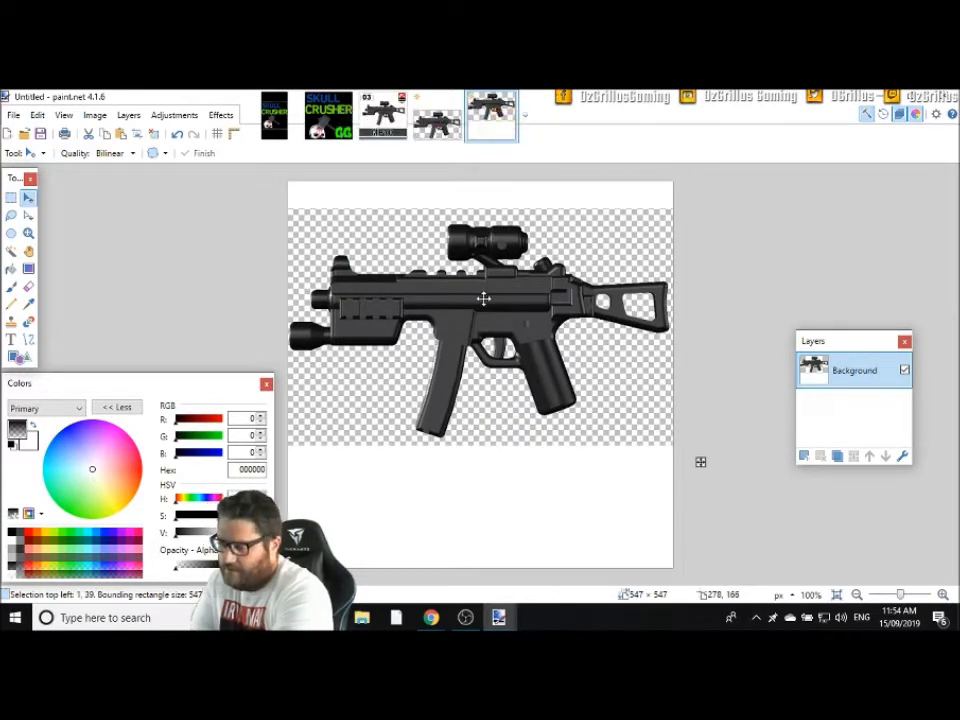
drag(483, 298, 484, 309)
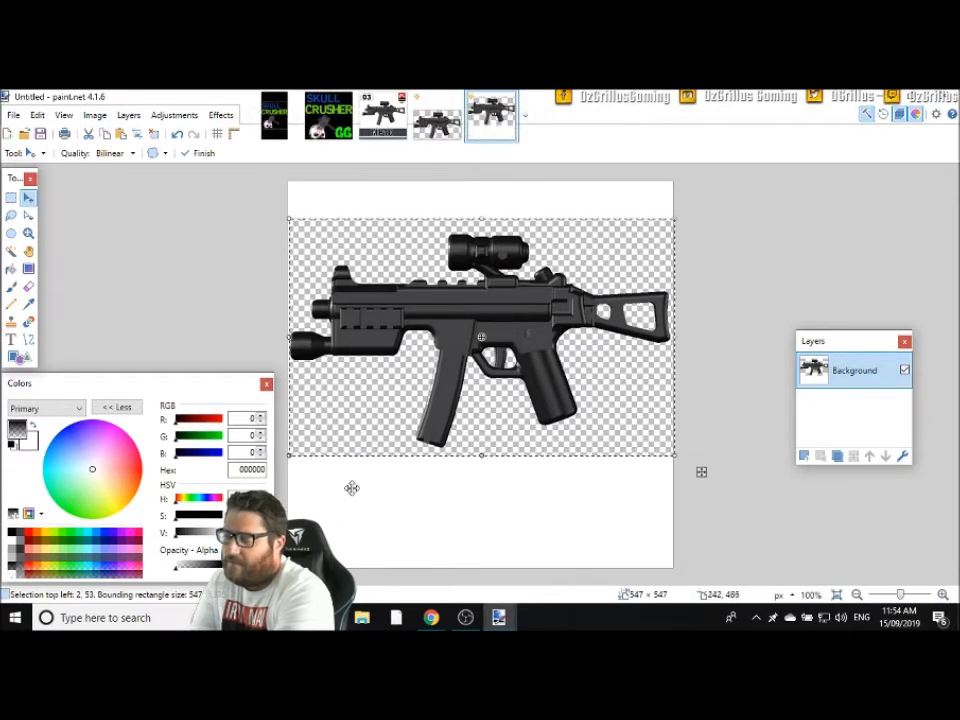
Erase the leftover white at the square canvas's bottom-left and top with a width-100 eraser
click(8, 207)
drag(288, 182, 700, 572)
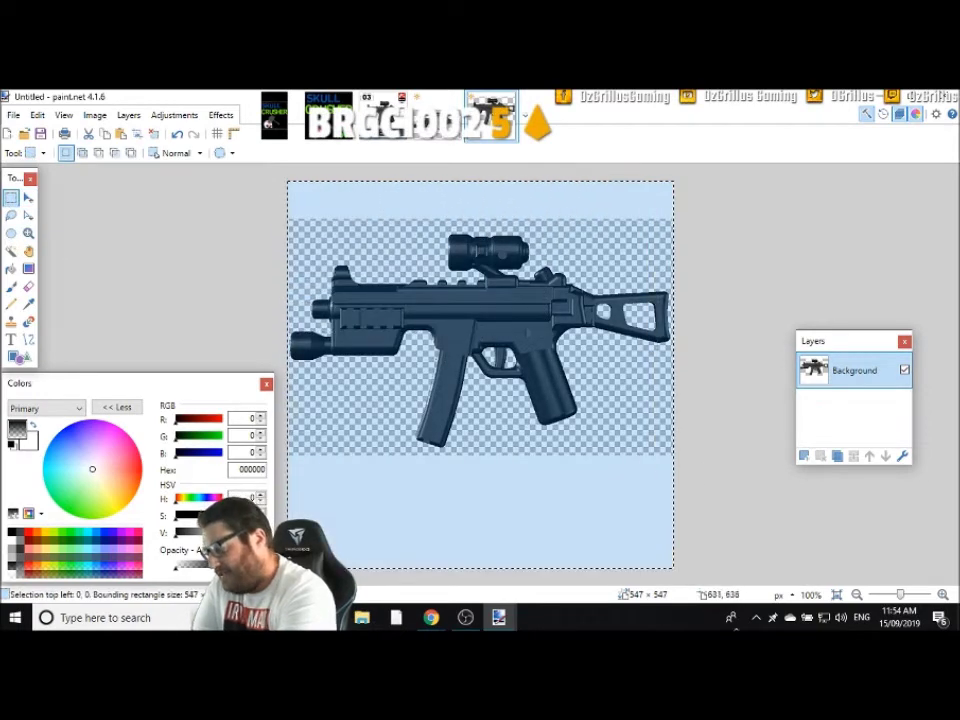
click(27, 287)
click(159, 153)
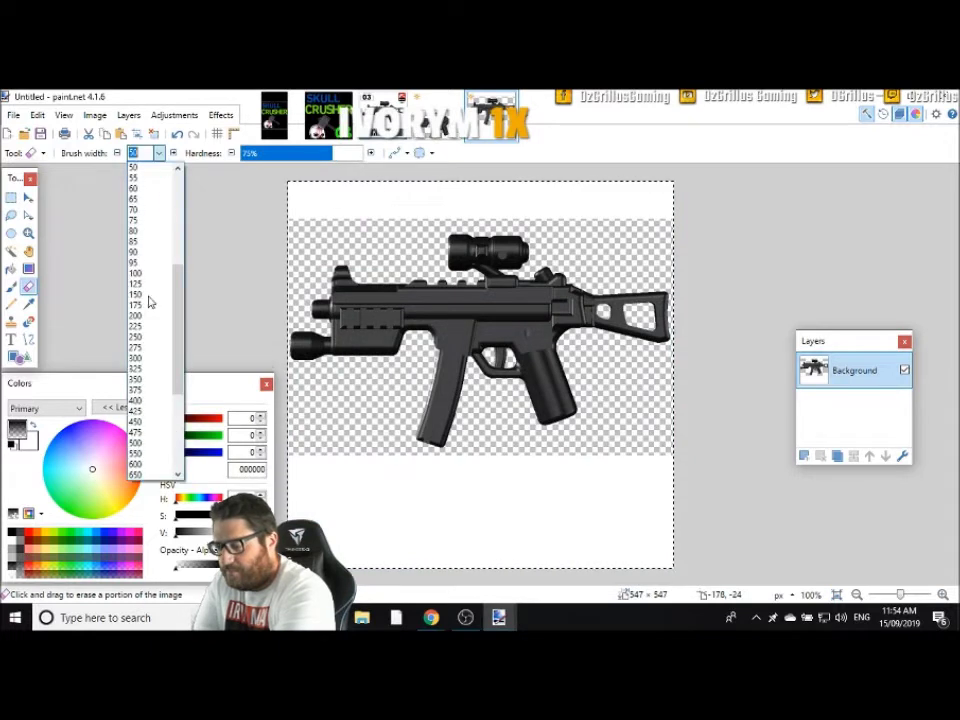
click(142, 274)
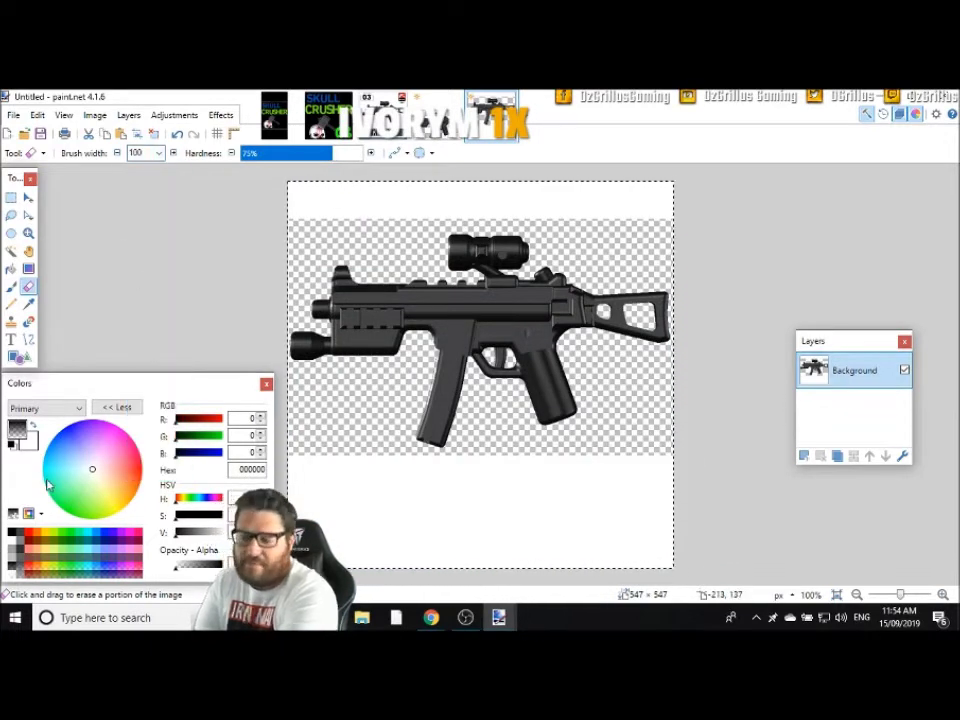
click(32, 426)
mouse_move(313, 433)
mouse_down()
mouse_move(322, 511)
mouse_move(310, 539)
mouse_move(350, 450)
mouse_move(394, 522)
mouse_move(392, 490)
mouse_move(428, 482)
mouse_move(443, 515)
mouse_move(356, 587)
mouse_move(335, 577)
mouse_move(449, 566)
mouse_move(467, 555)
mouse_move(371, 552)
mouse_move(510, 512)
mouse_move(476, 472)
mouse_move(644, 478)
mouse_move(666, 489)
mouse_move(557, 526)
mouse_up()
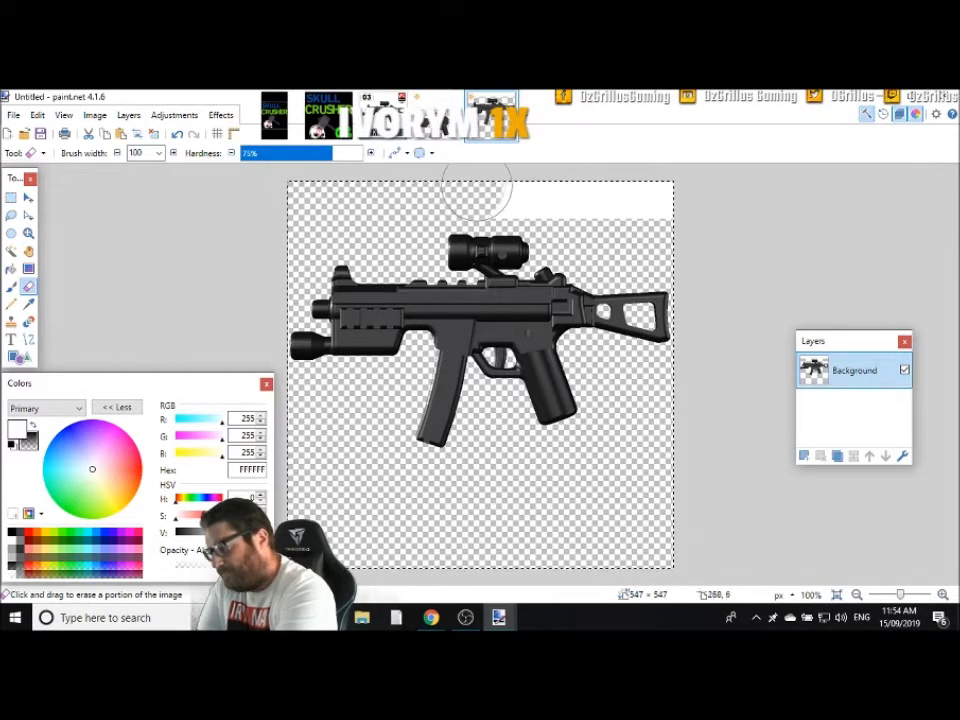
drag(527, 190, 598, 197)
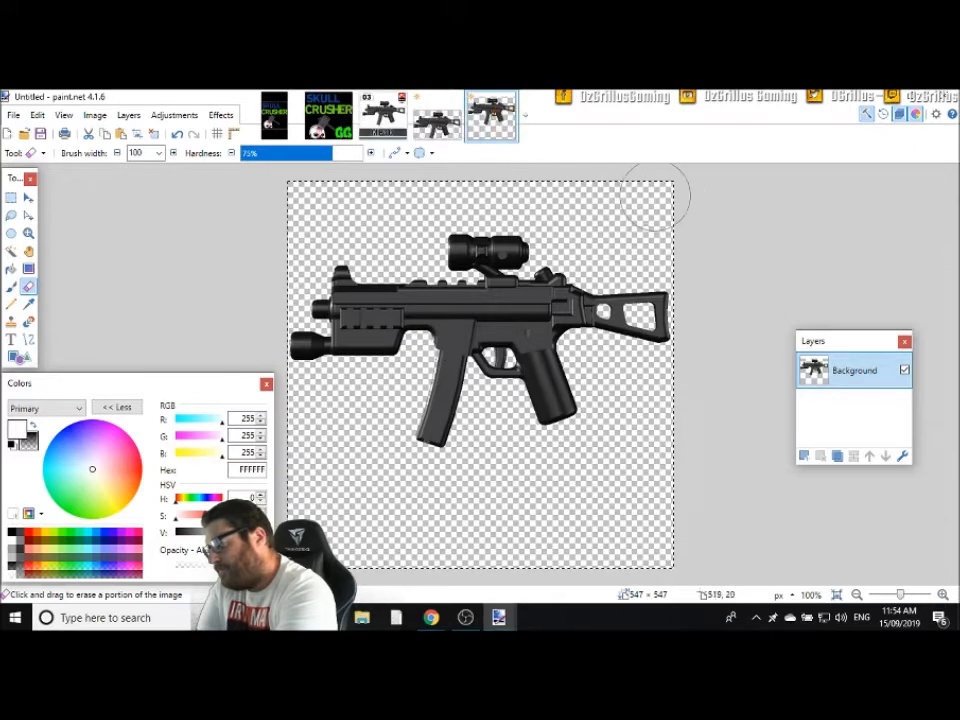
click(130, 118)
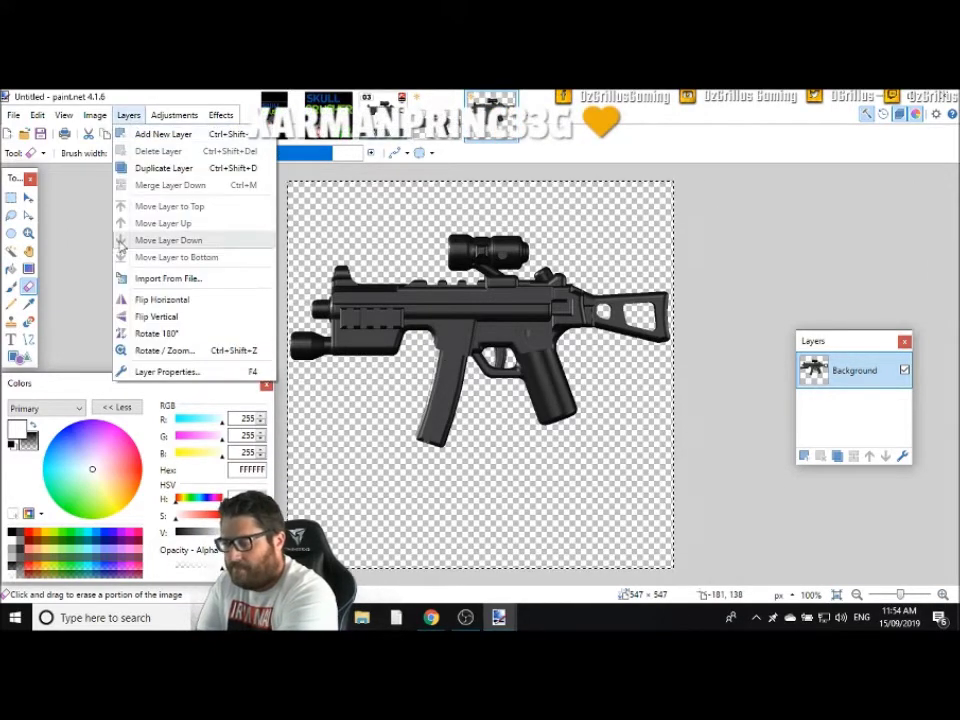
Import the SHOTS cooltext image, enlarge it and drag it below the scope
click(181, 268)
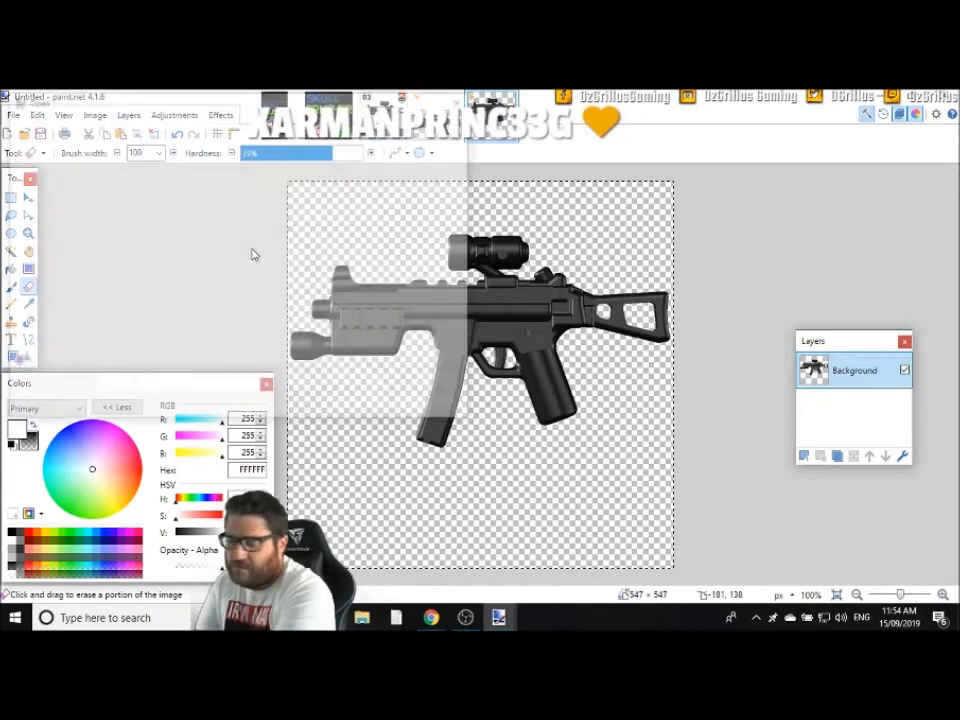
scroll(340, 240, down, 2)
click(163, 290)
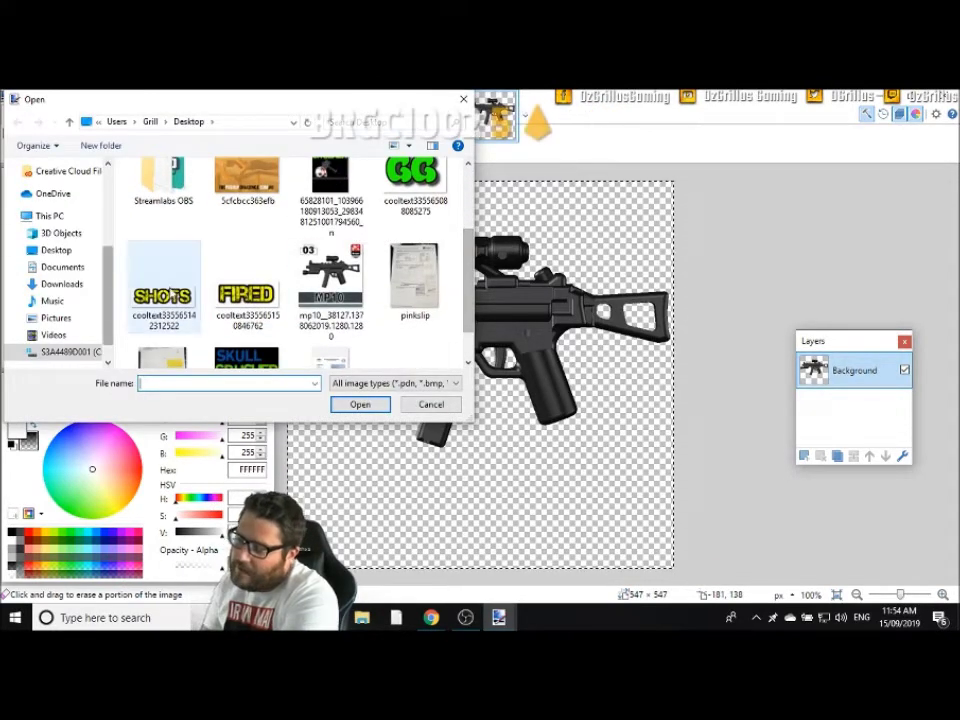
click(359, 404)
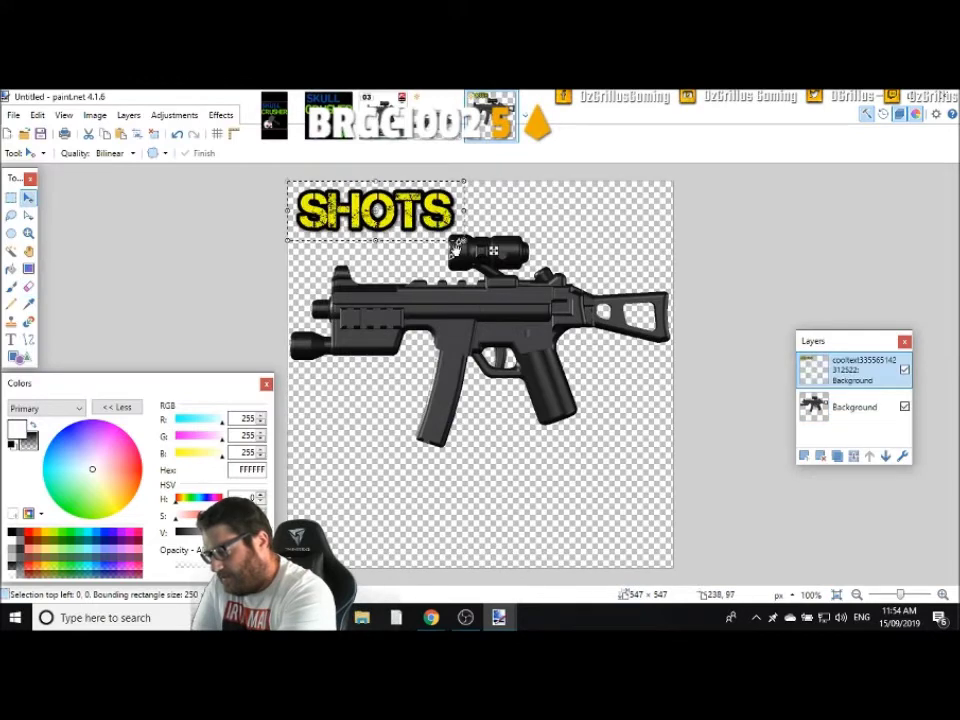
drag(462, 240, 556, 289)
drag(445, 248, 519, 414)
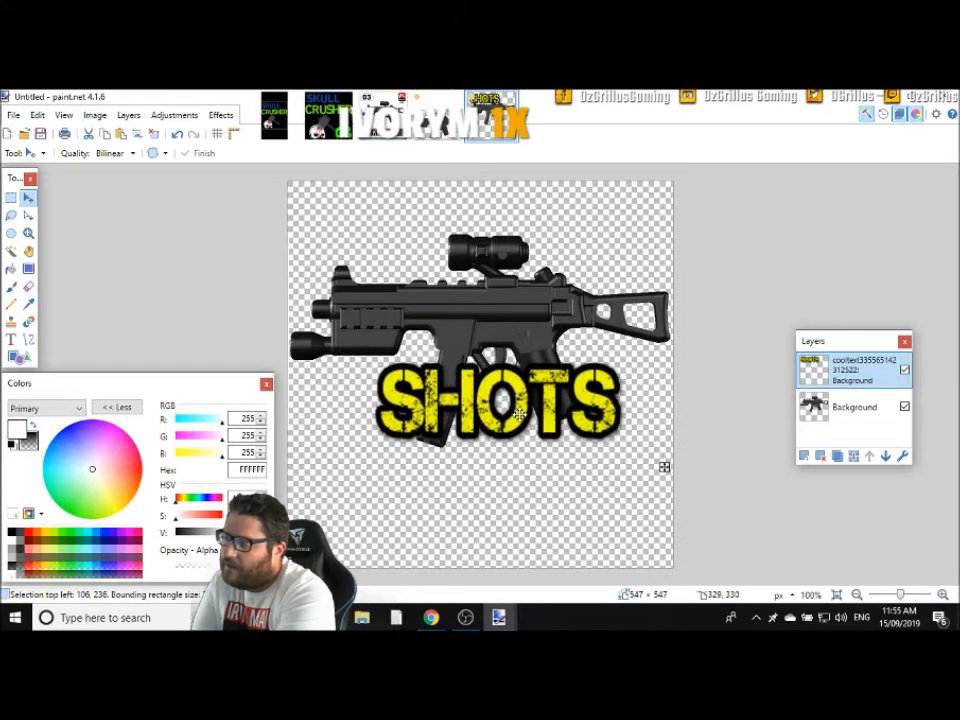
click(128, 115)
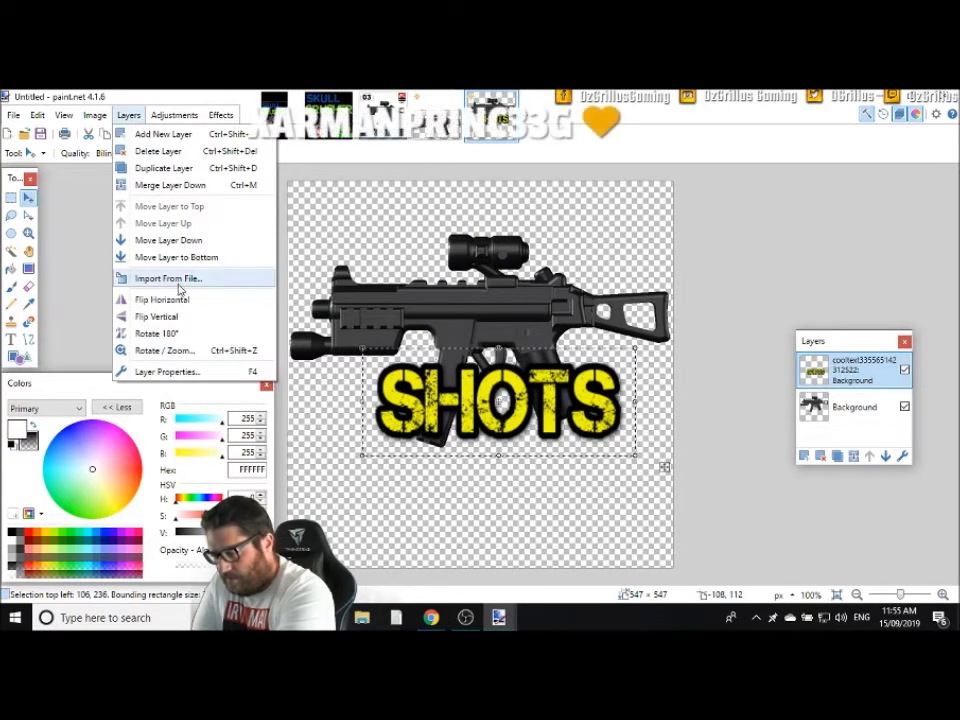
Import FIRED beneath SHOTS at matching size, then Merge Layer Down twice
click(180, 285)
scroll(472, 287, down, 2)
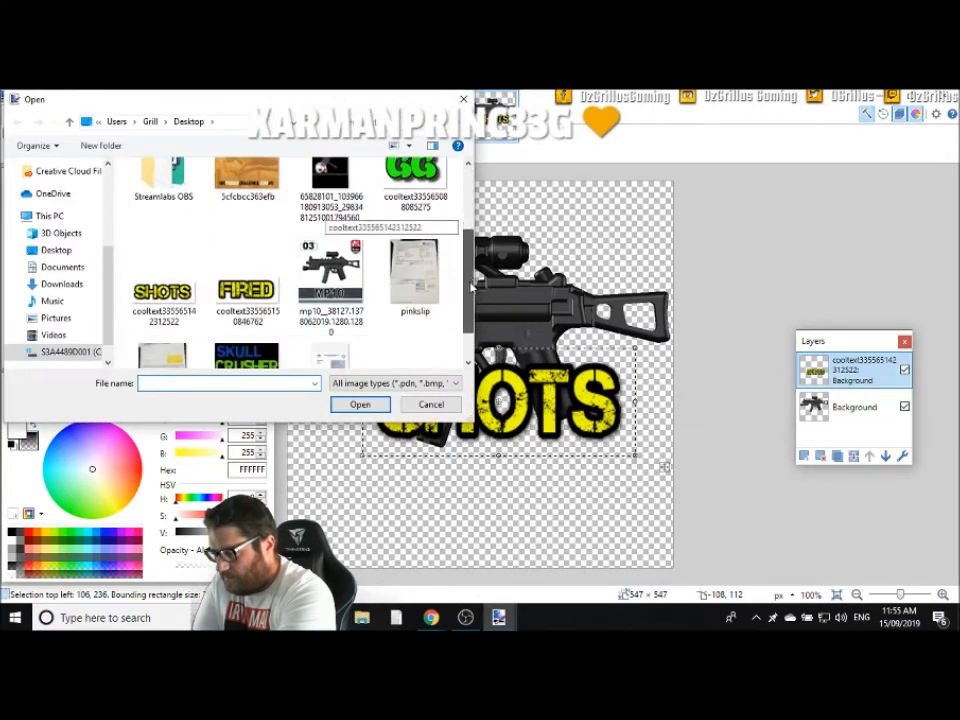
click(247, 295)
click(360, 405)
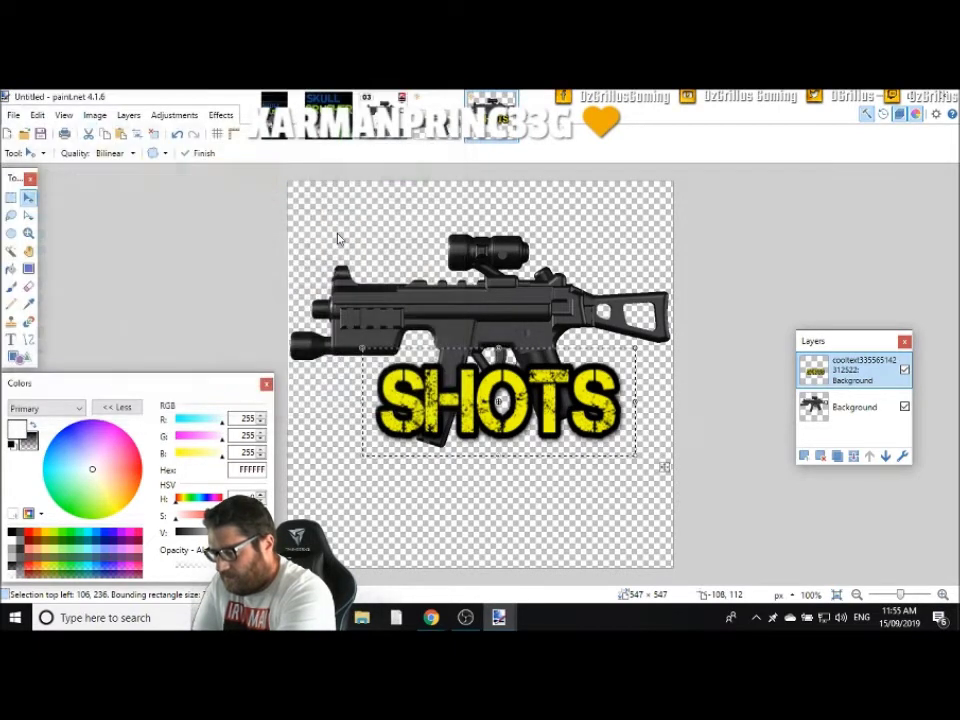
drag(327, 208, 353, 397)
drag(487, 443, 535, 491)
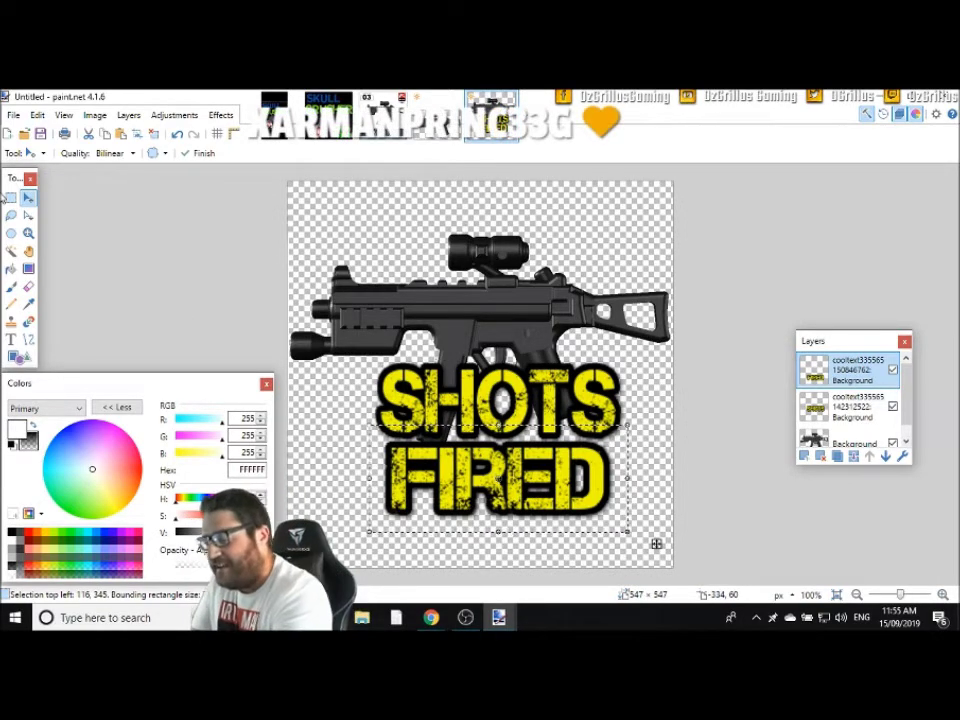
click(853, 456)
click(853, 456)
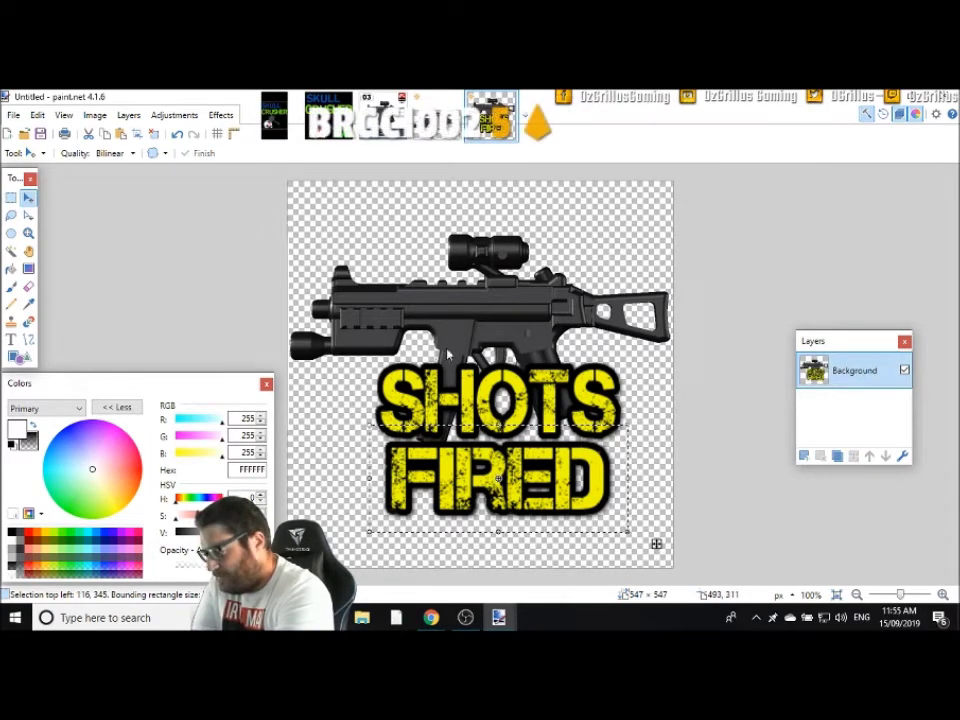
Select the whole canvas and save the emote as the PNG file skullemotesf.png
key(s)
drag(286, 180, 770, 595)
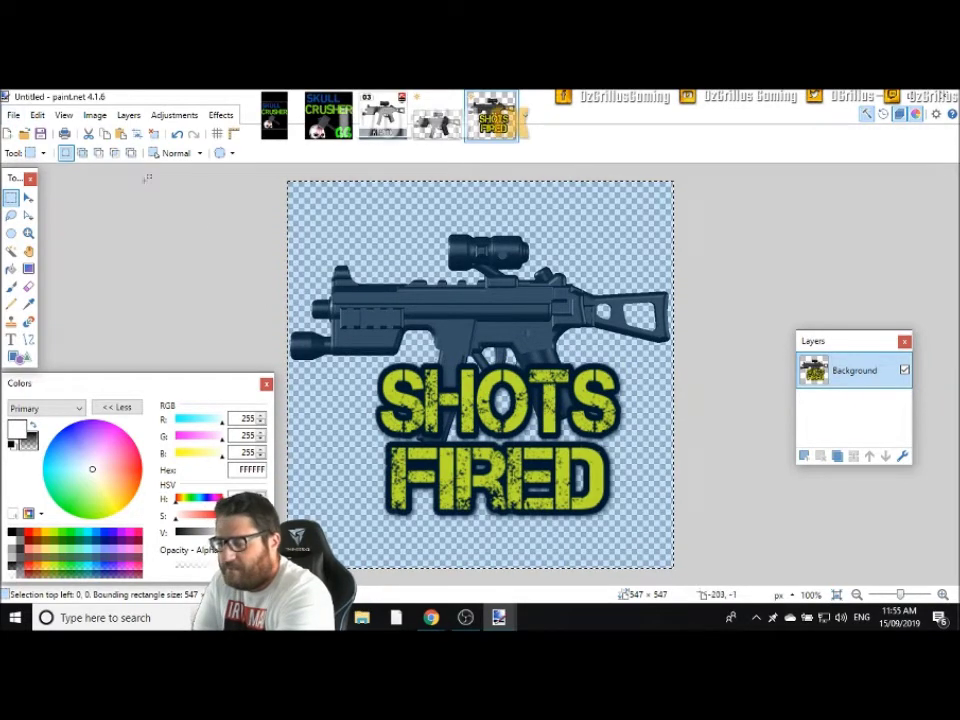
click(14, 115)
click(42, 241)
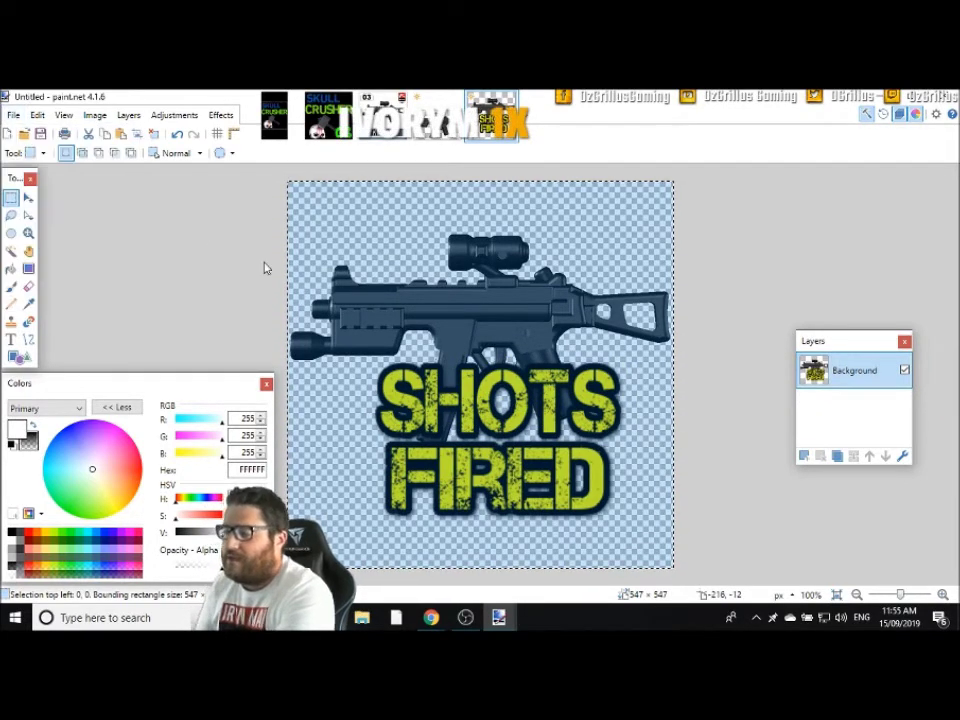
text(skullemote)
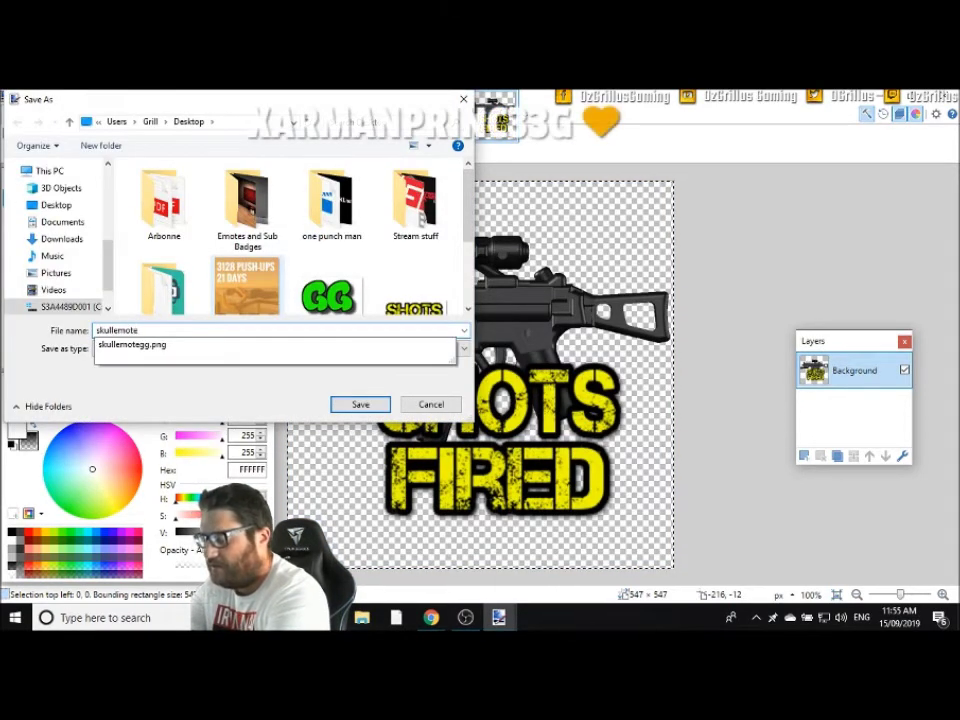
text(sf)
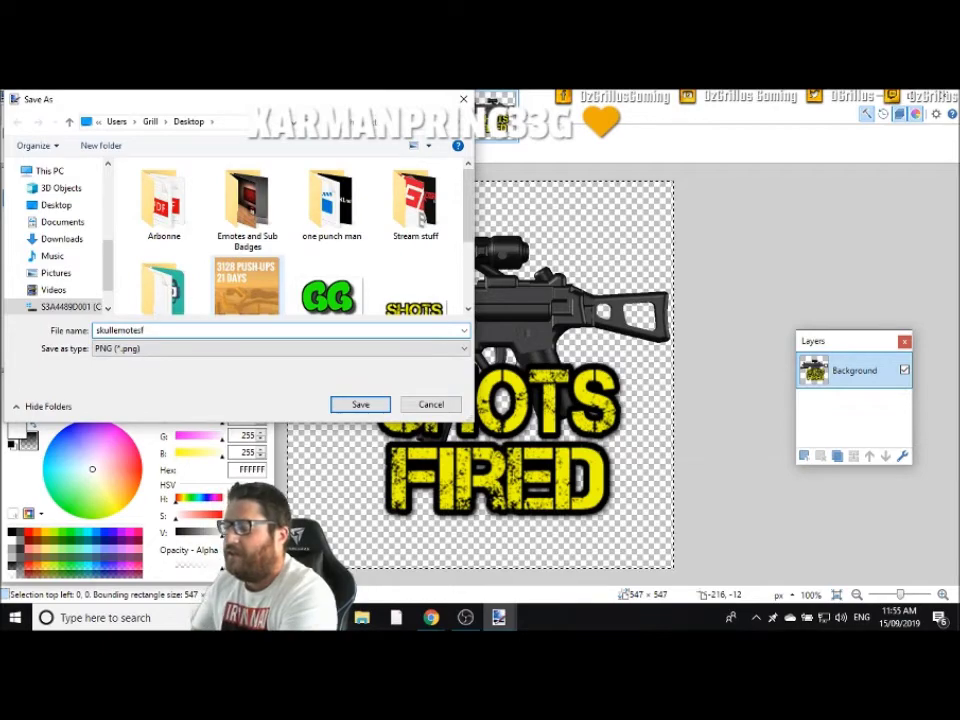
click(357, 405)
key(Return)
Upload skullemotesf into the Online Image Resizer page in Chrome
mouse_move(430, 617)
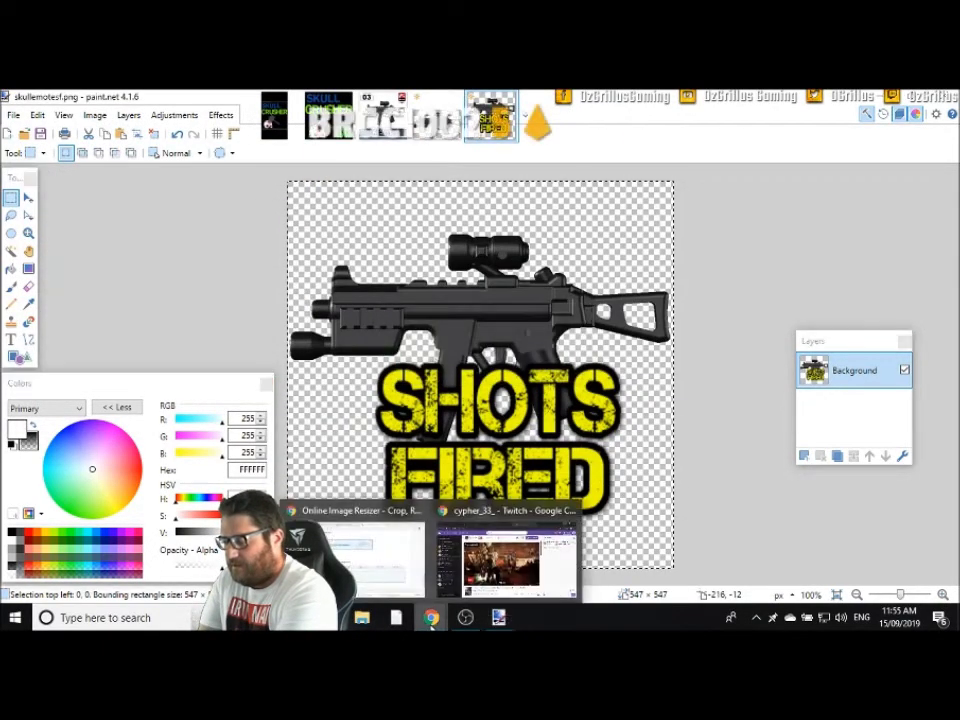
click(395, 570)
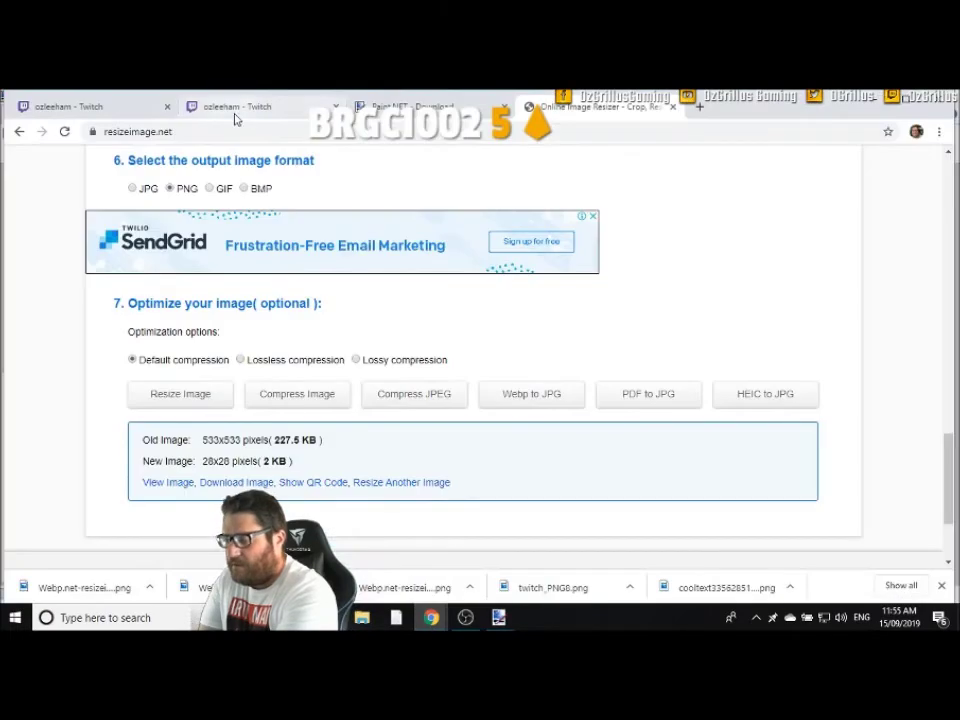
scroll(953, 470, up, 10)
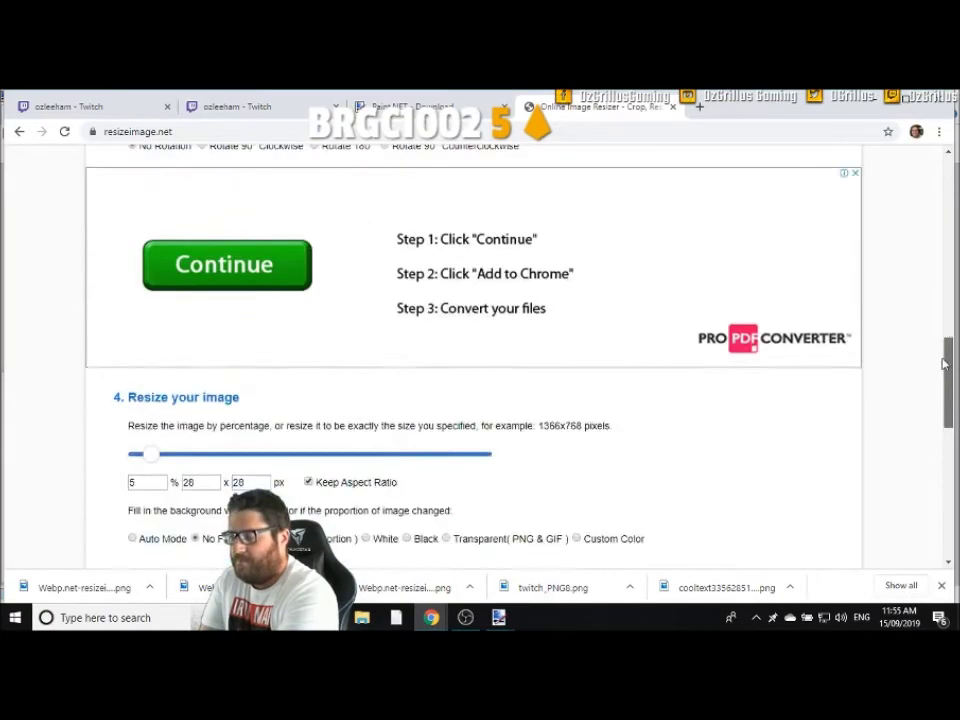
drag(951, 328, 933, 243)
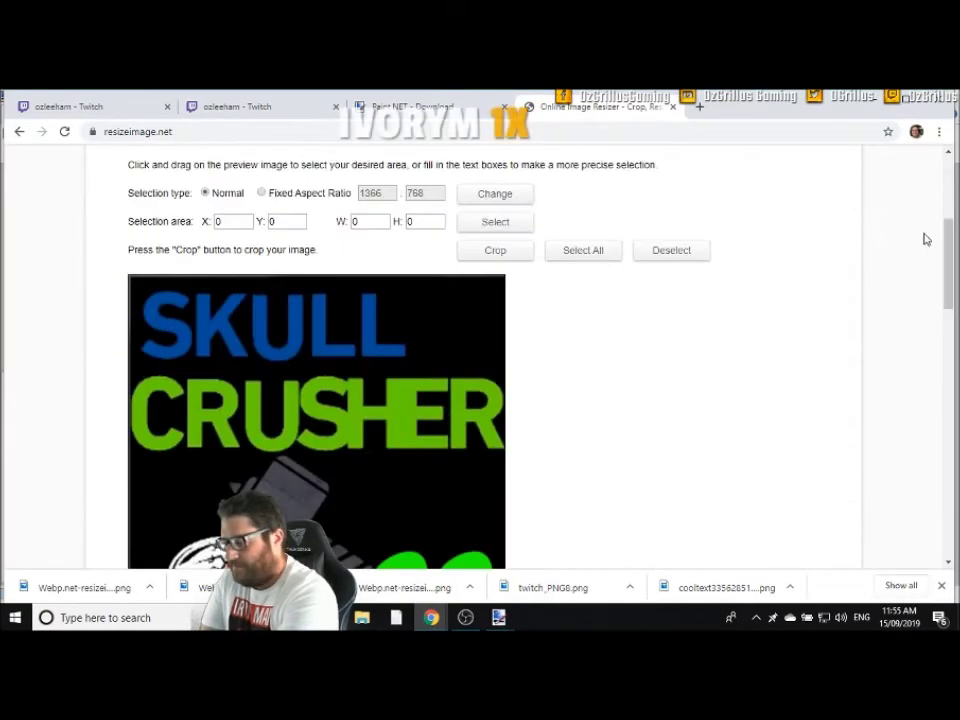
scroll(618, 295, up, 2)
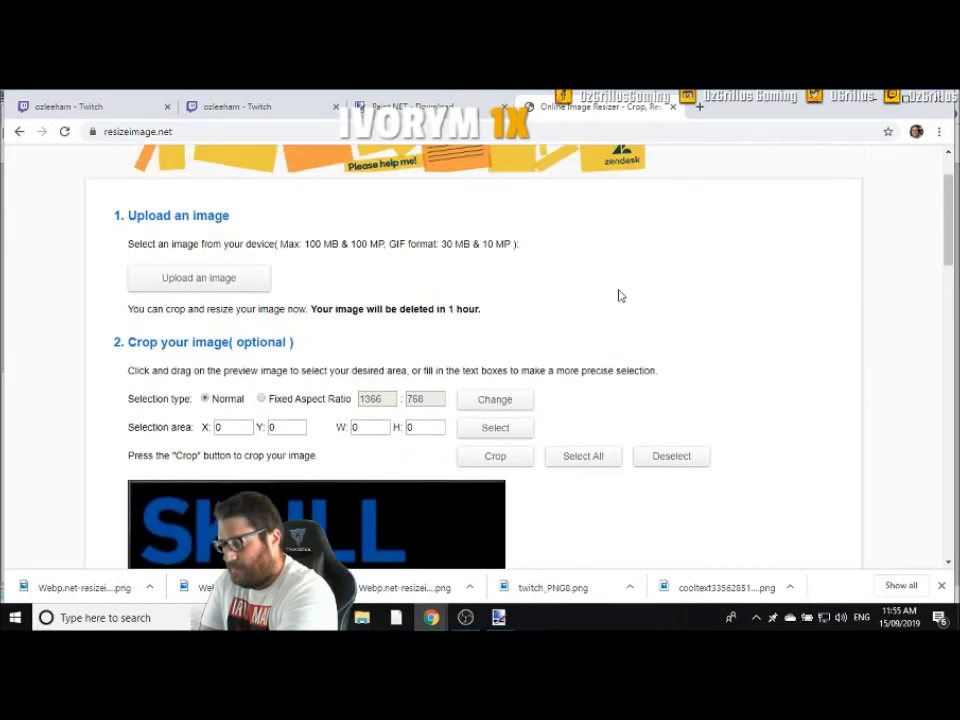
click(229, 278)
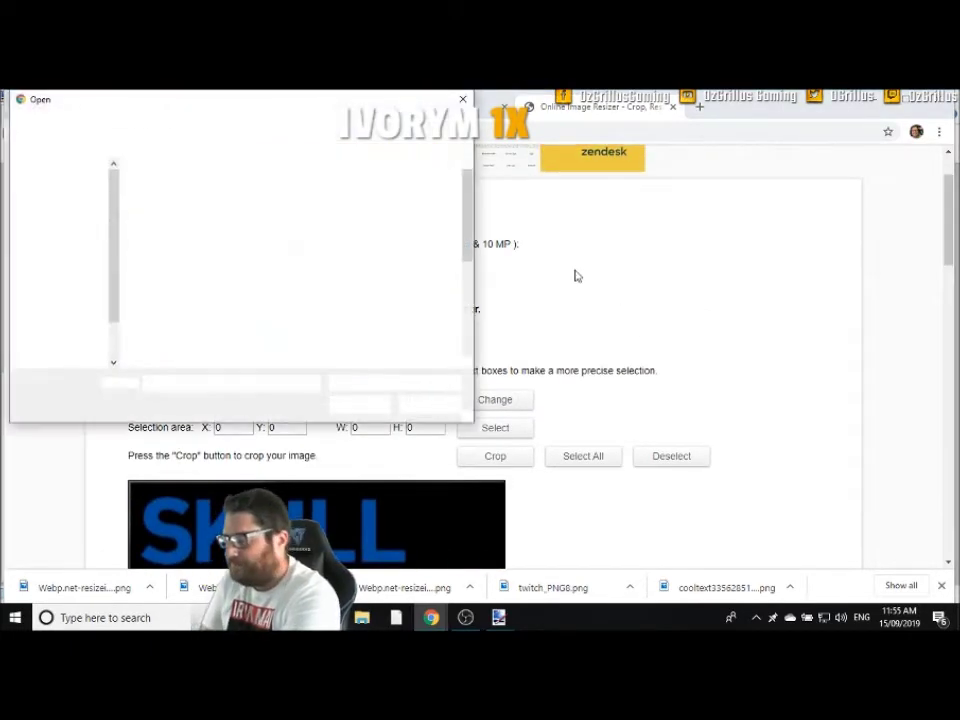
scroll(340, 300, down, 3)
click(340, 325)
click(360, 404)
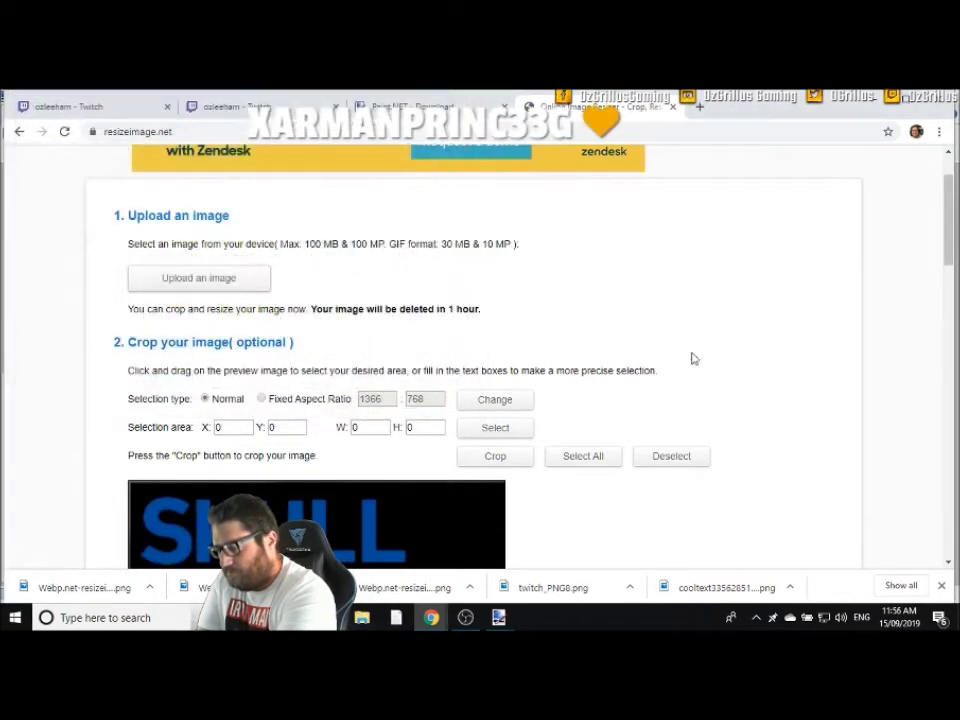
Resize the emote to 112×112, then 56×56, and download the 56×56 copy
drag(953, 222, 953, 461)
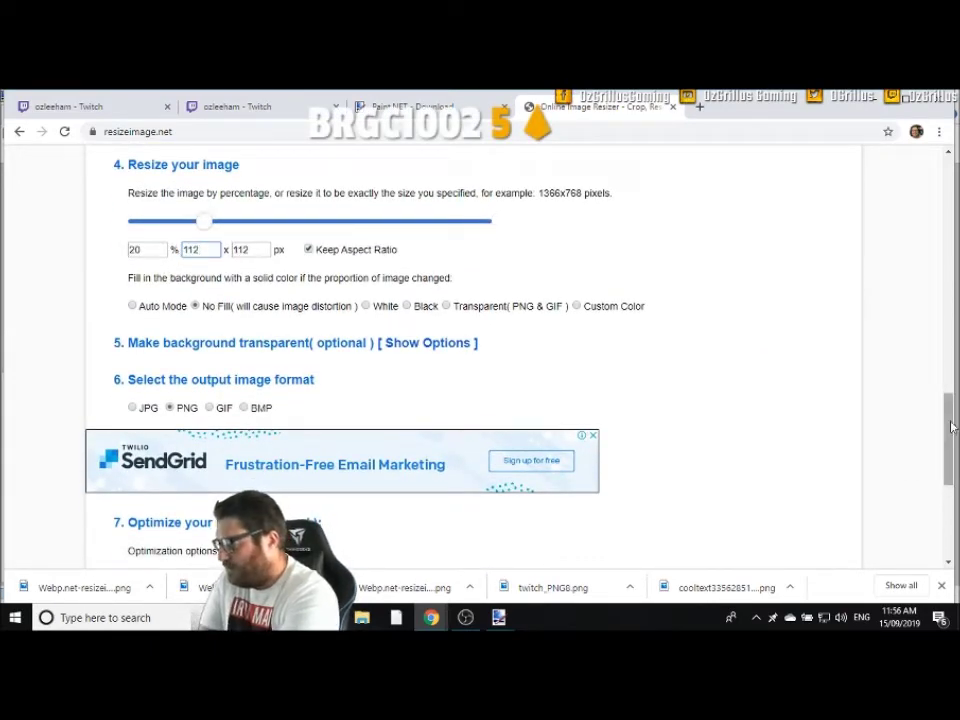
drag(952, 427, 953, 462)
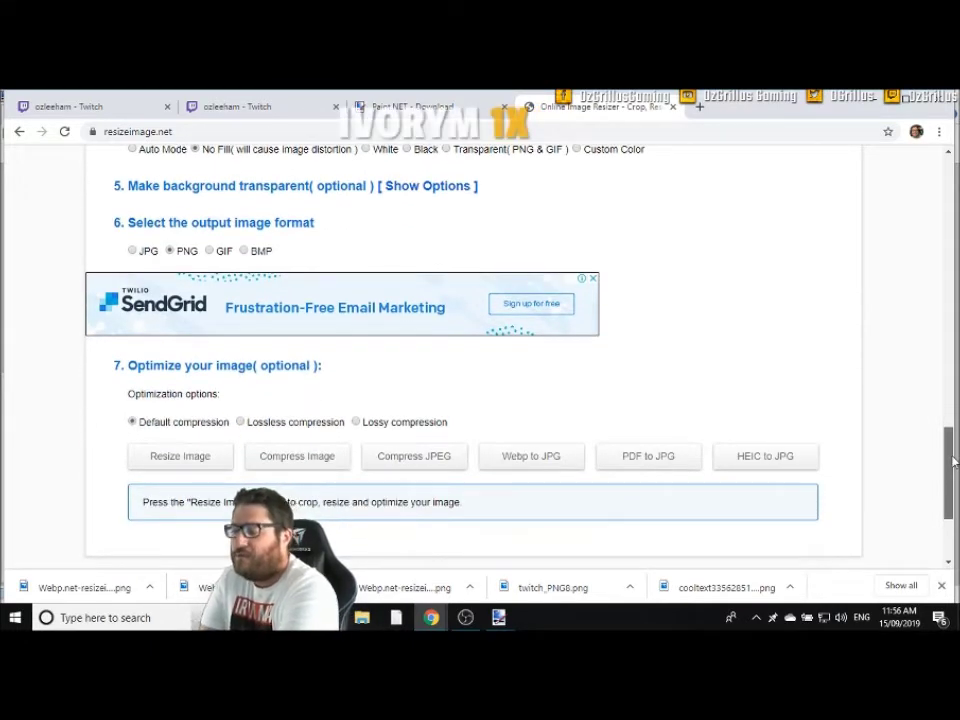
scroll(511, 452, down, 1)
click(160, 395)
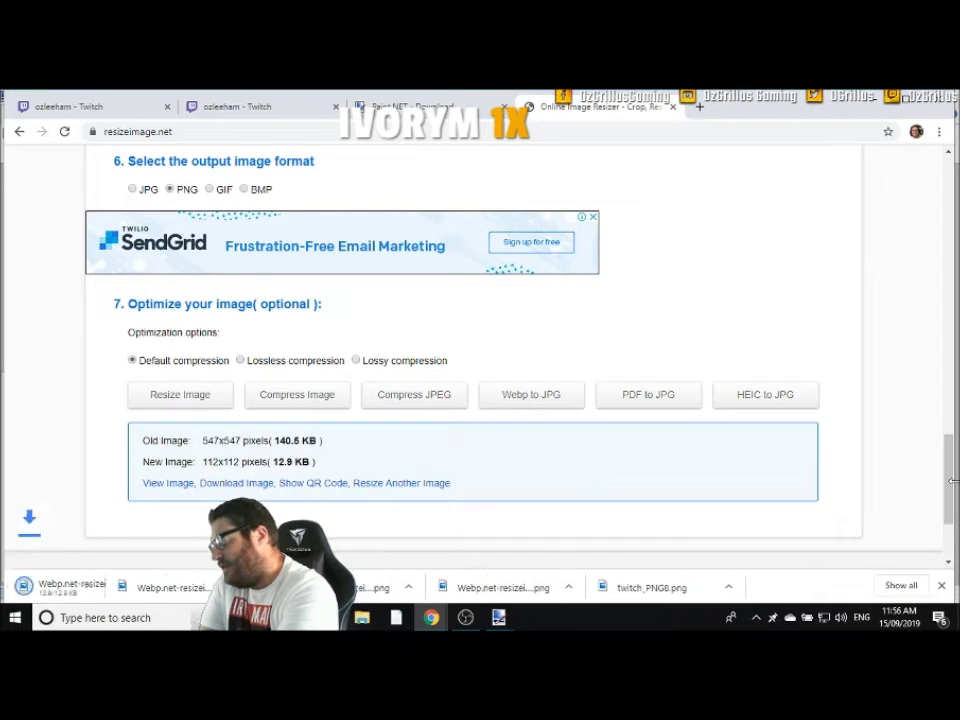
drag(950, 480, 938, 413)
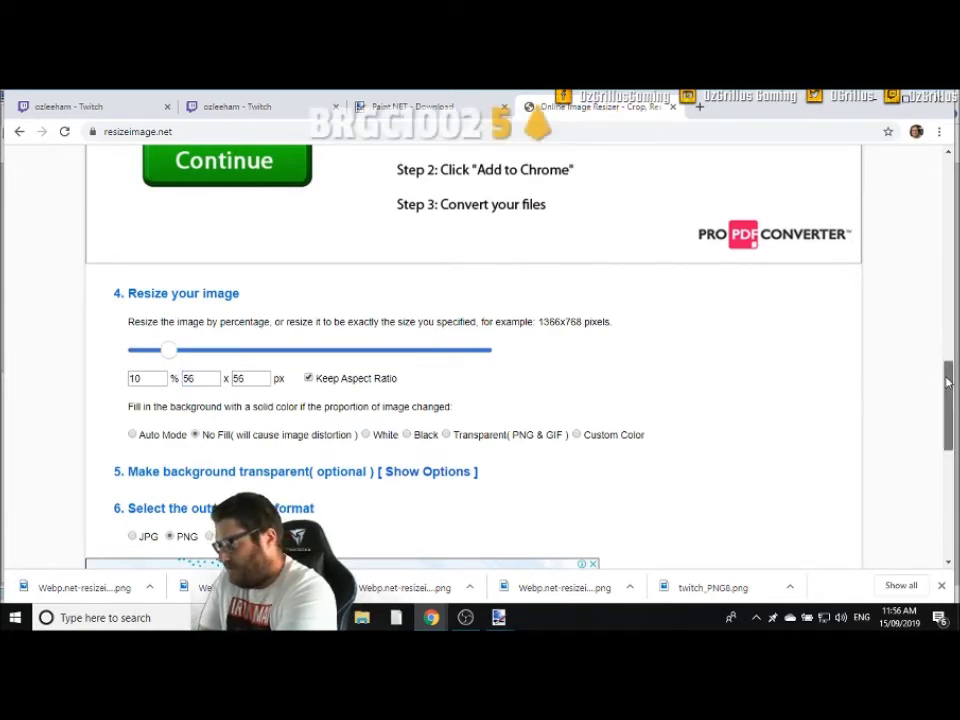
scroll(473, 444, down, 4)
click(215, 366)
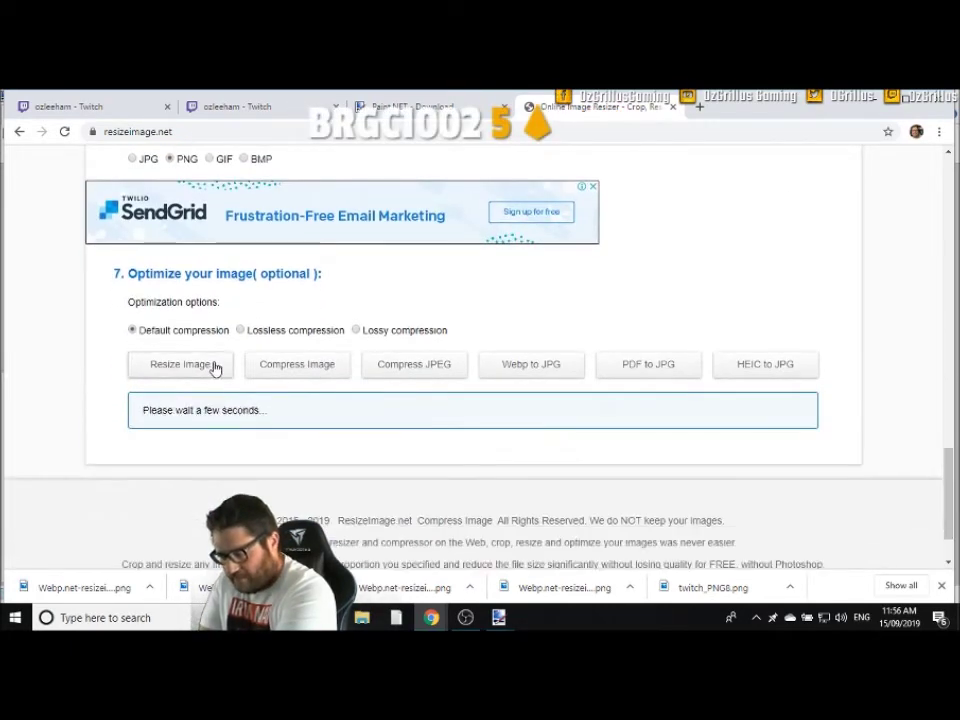
click(231, 453)
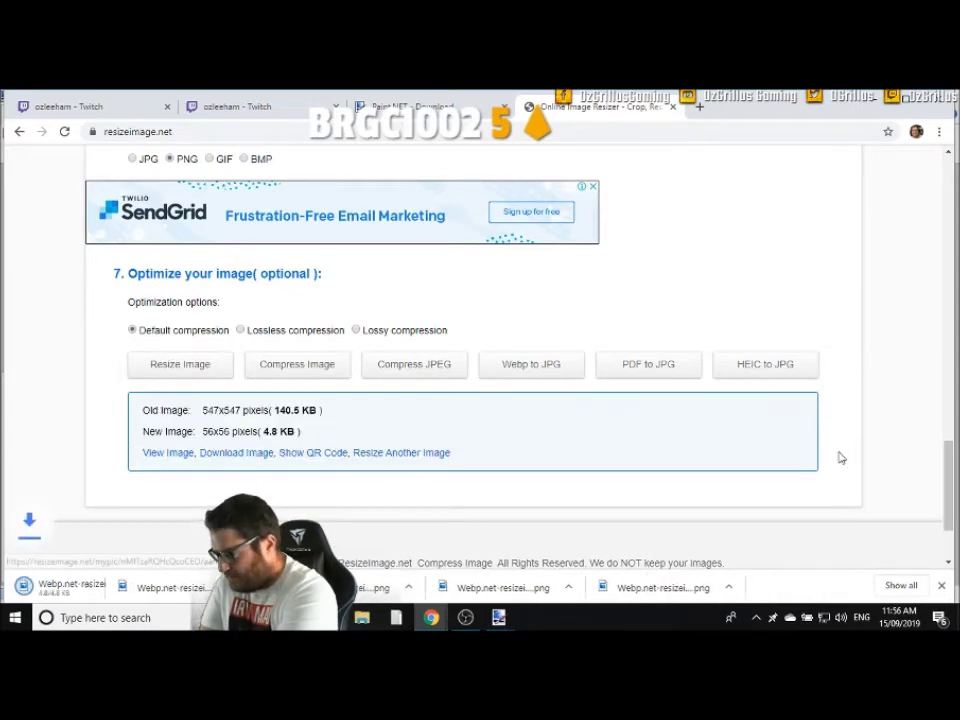
Resize the emote to 28×28 pixels and download the resized PNG
drag(949, 478, 949, 390)
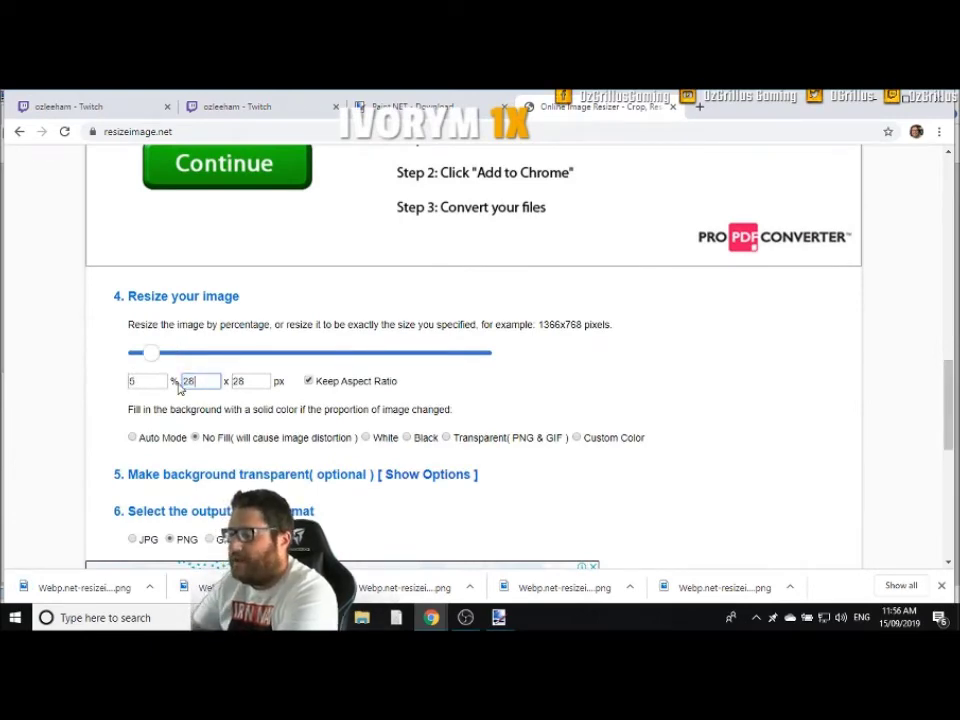
click(785, 386)
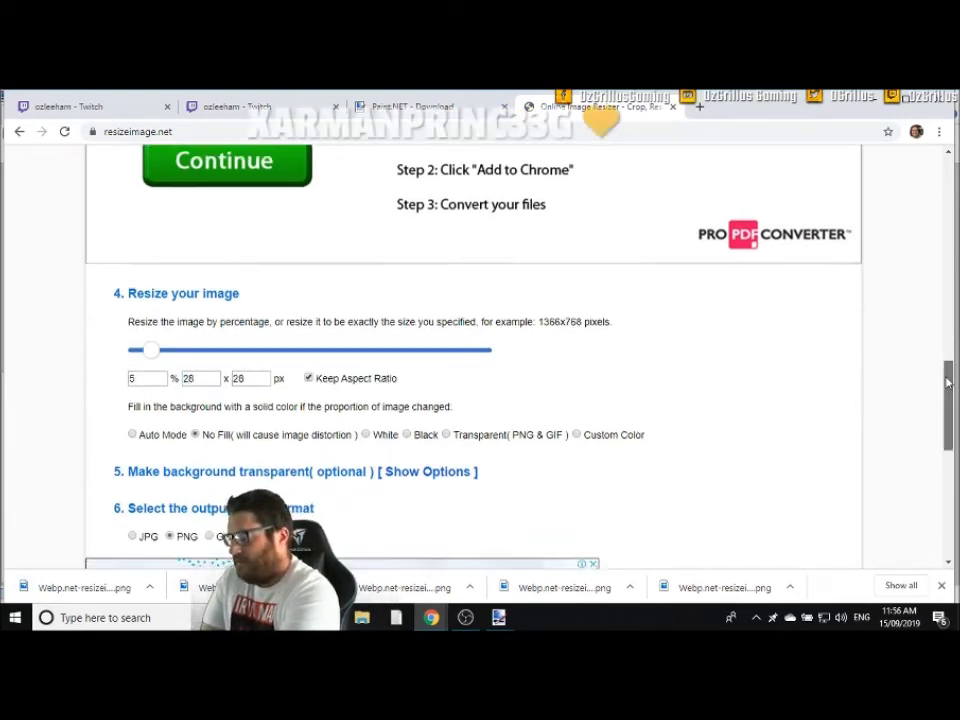
drag(947, 380, 940, 440)
click(159, 461)
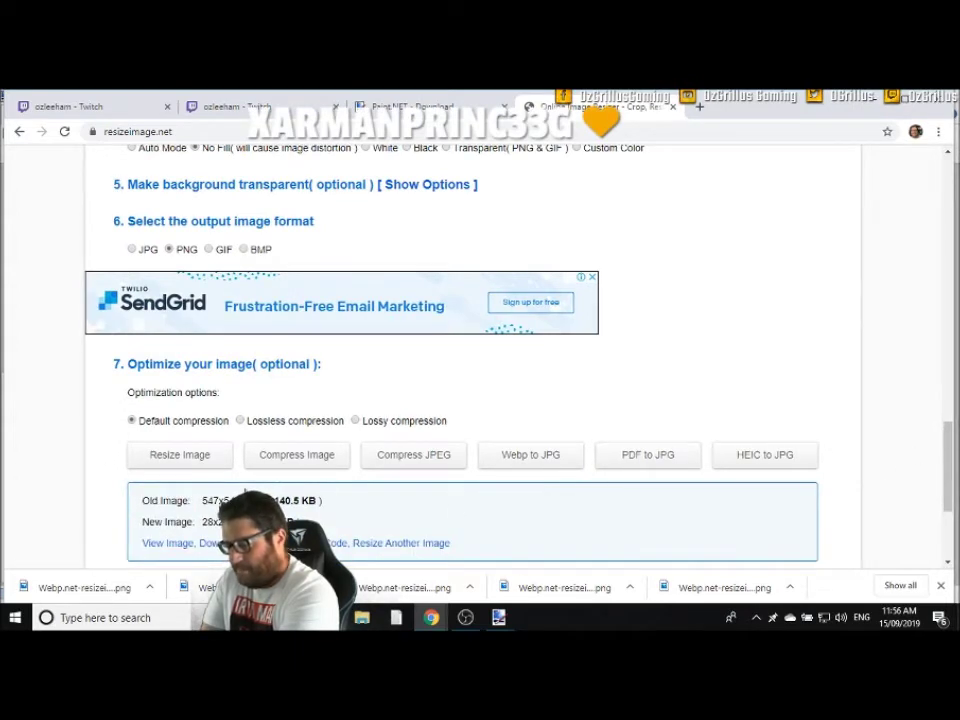
click(215, 545)
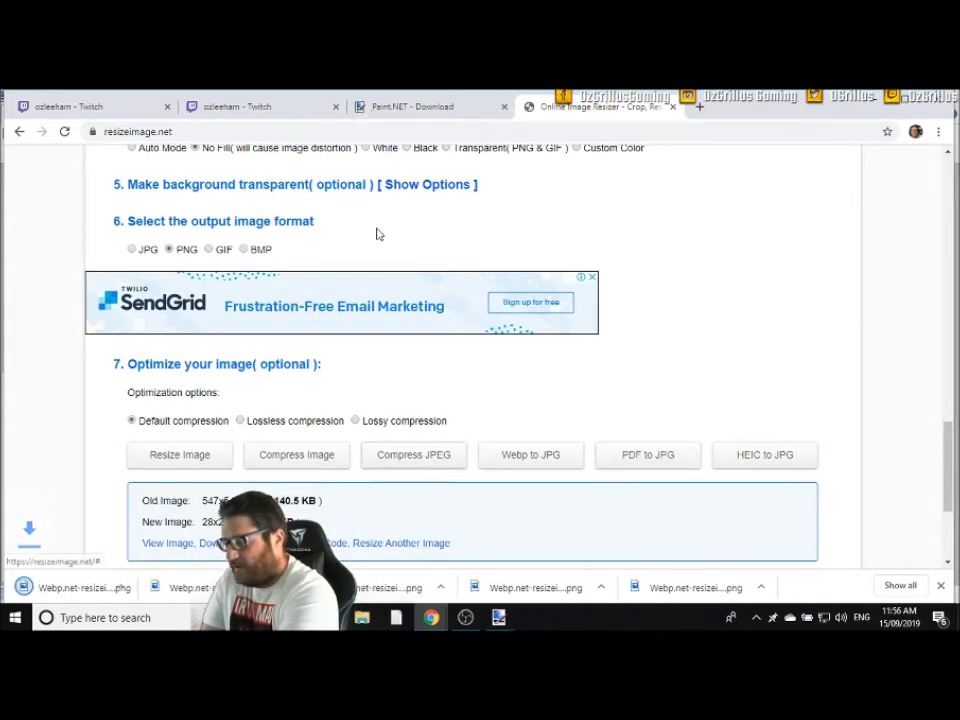
click(702, 107)
Load Discord's web app via 'discord' in the address bar and open the Bromance group chat
text(discord)
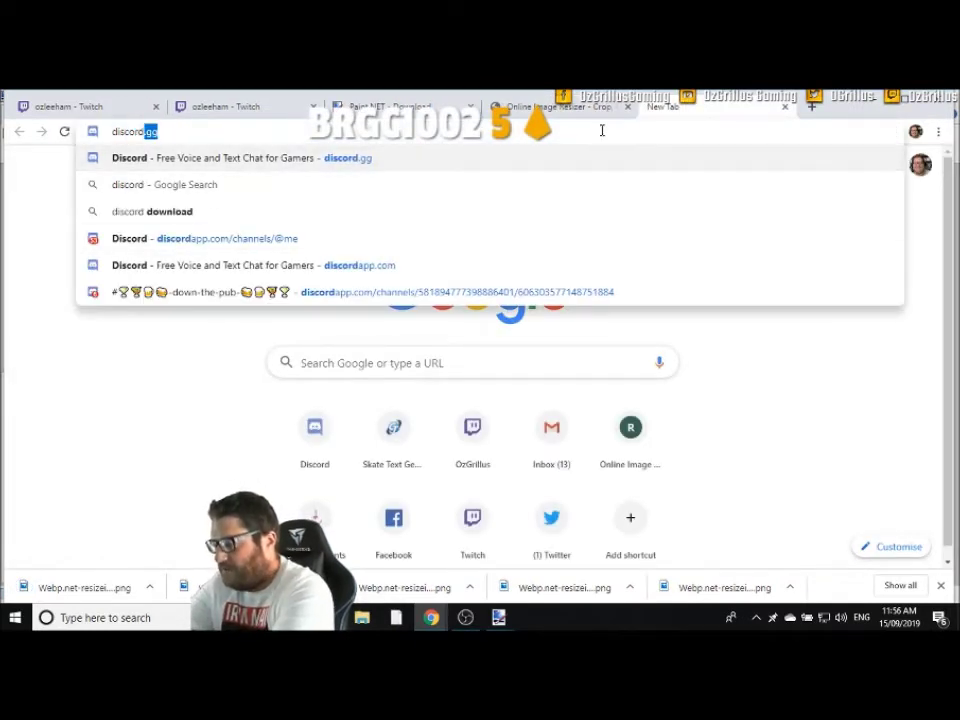
key(Return)
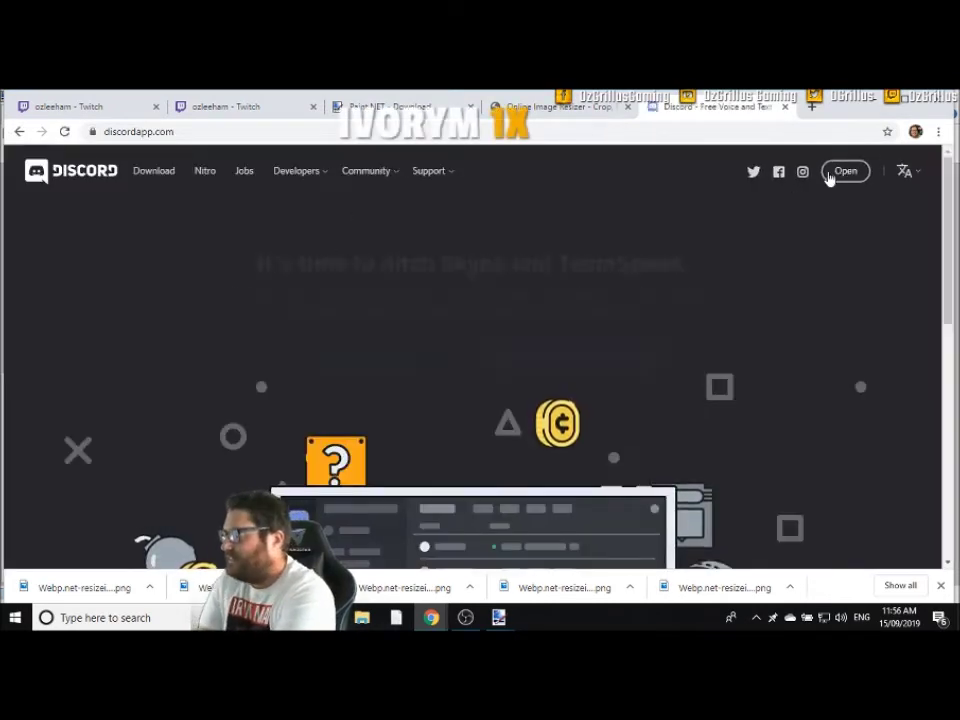
click(838, 176)
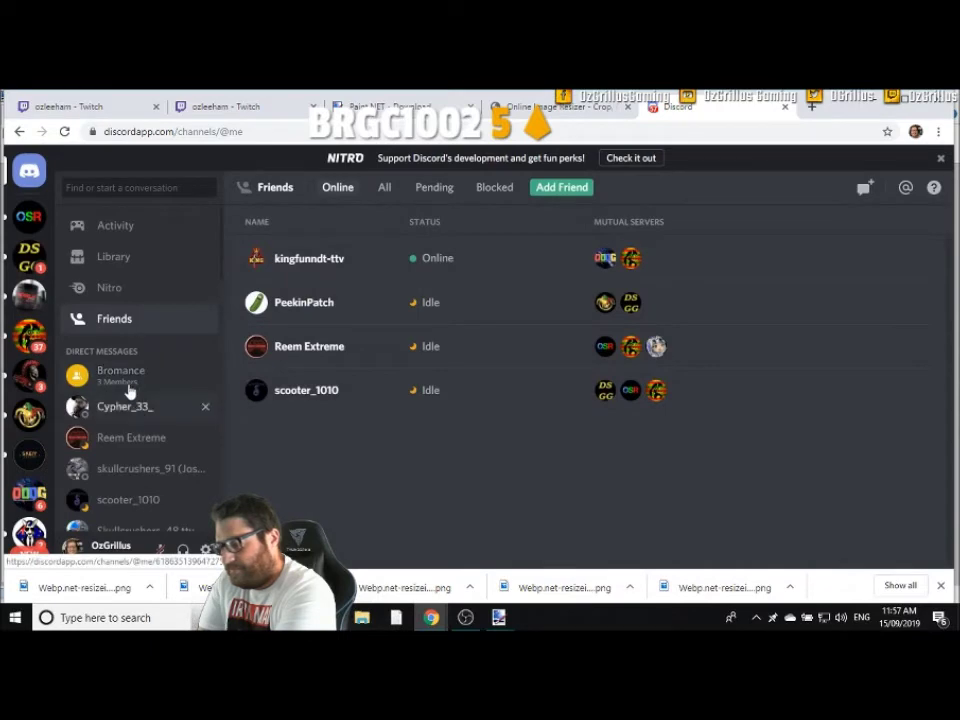
click(127, 385)
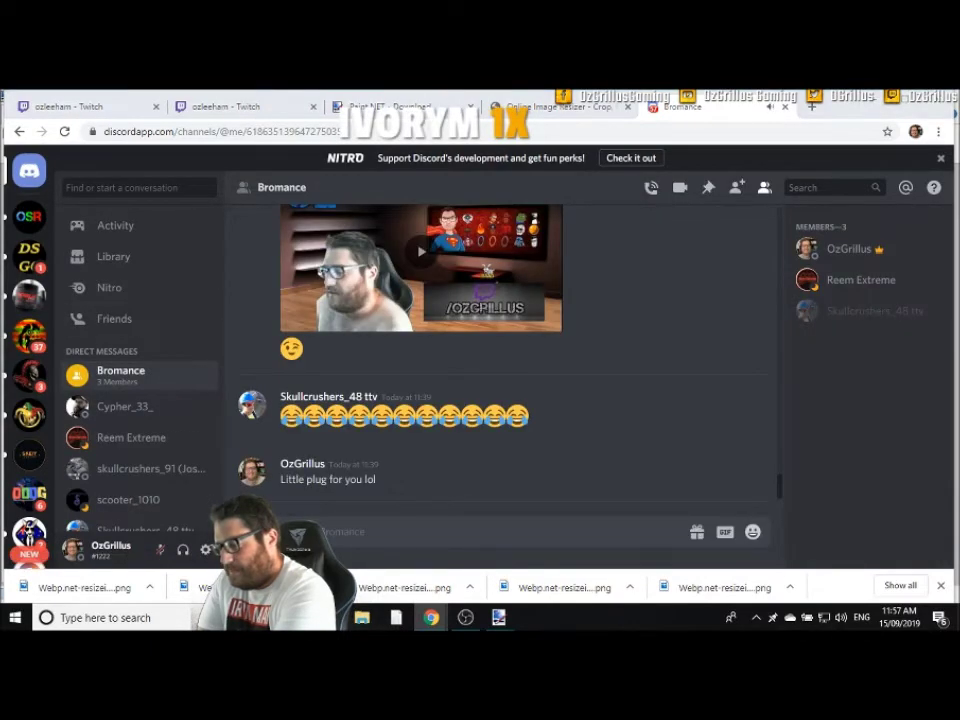
Attach resizeimage (59) through (64) from the Downloads folder to the Bromance chat
click(297, 531)
scroll(340, 190, down, 5)
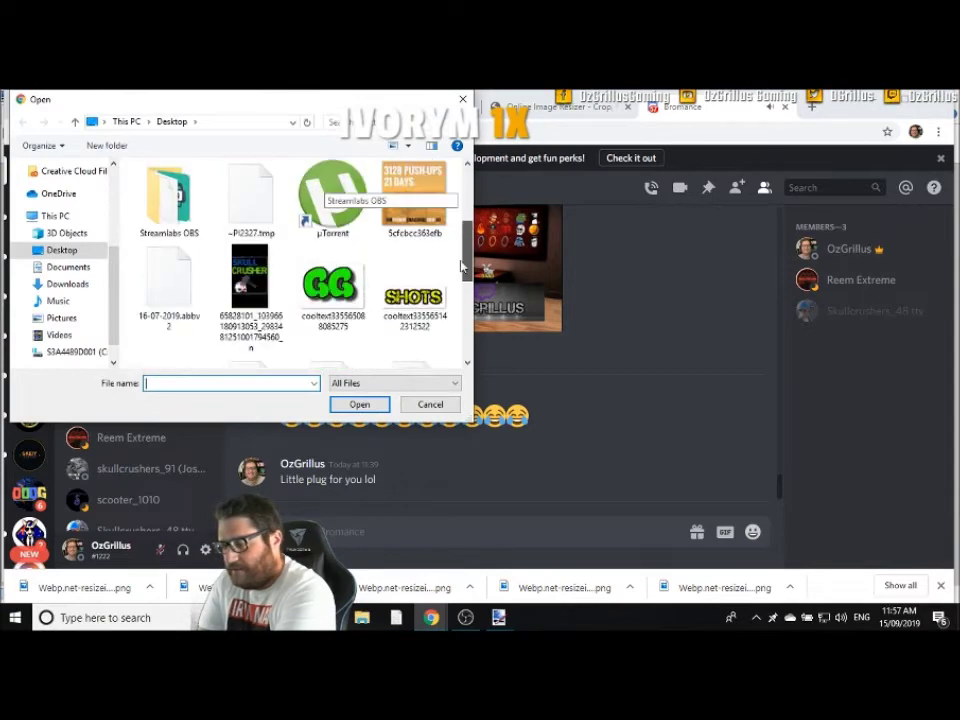
click(55, 285)
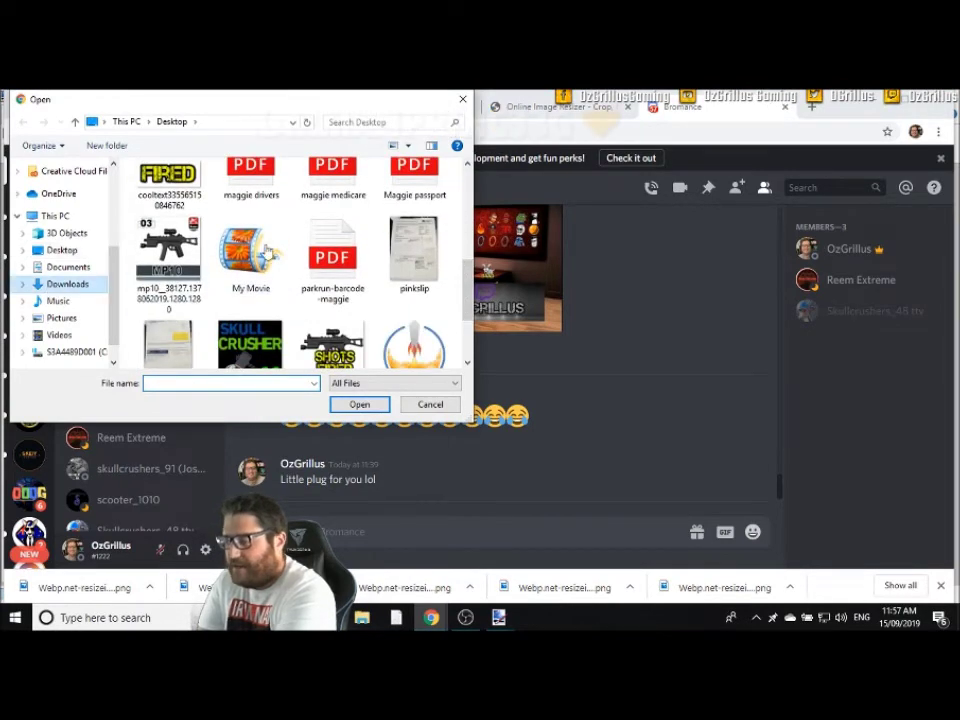
drag(466, 178, 462, 362)
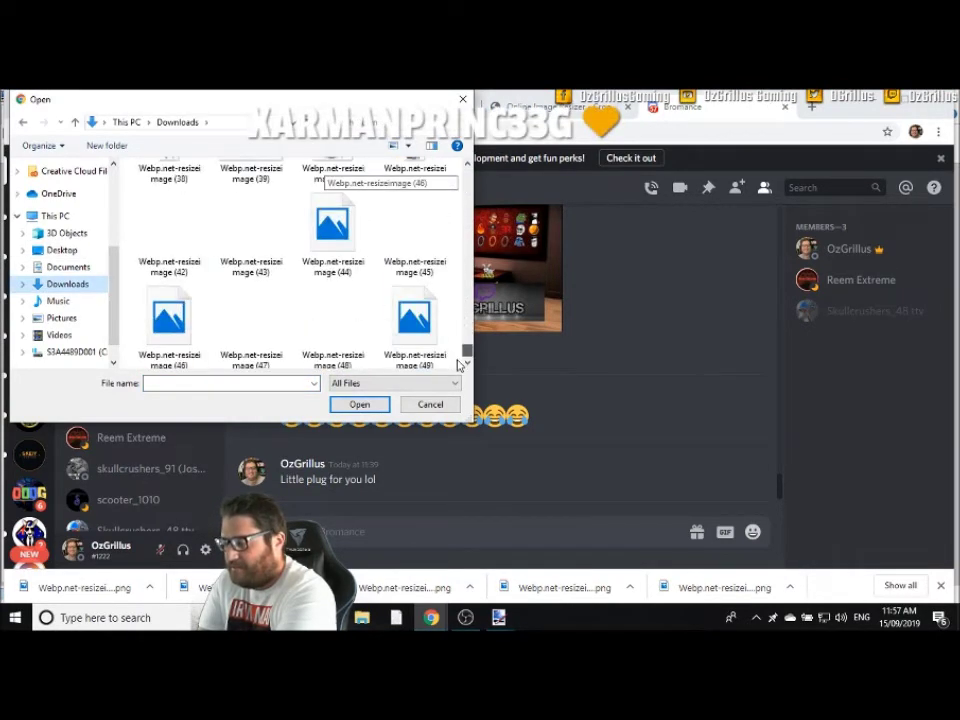
click(467, 166)
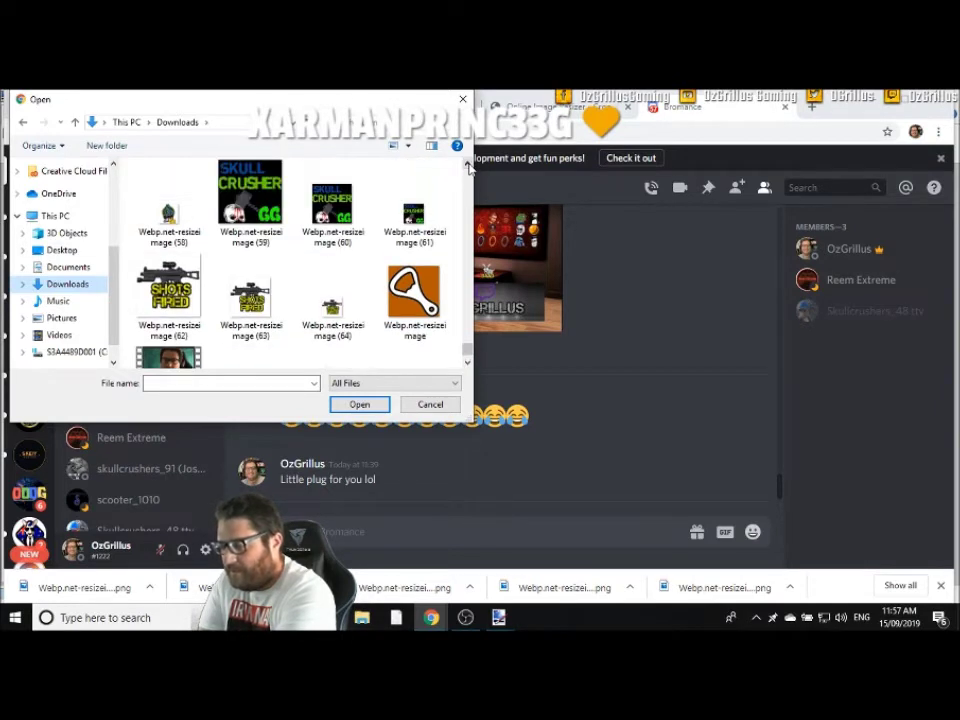
click(250, 200)
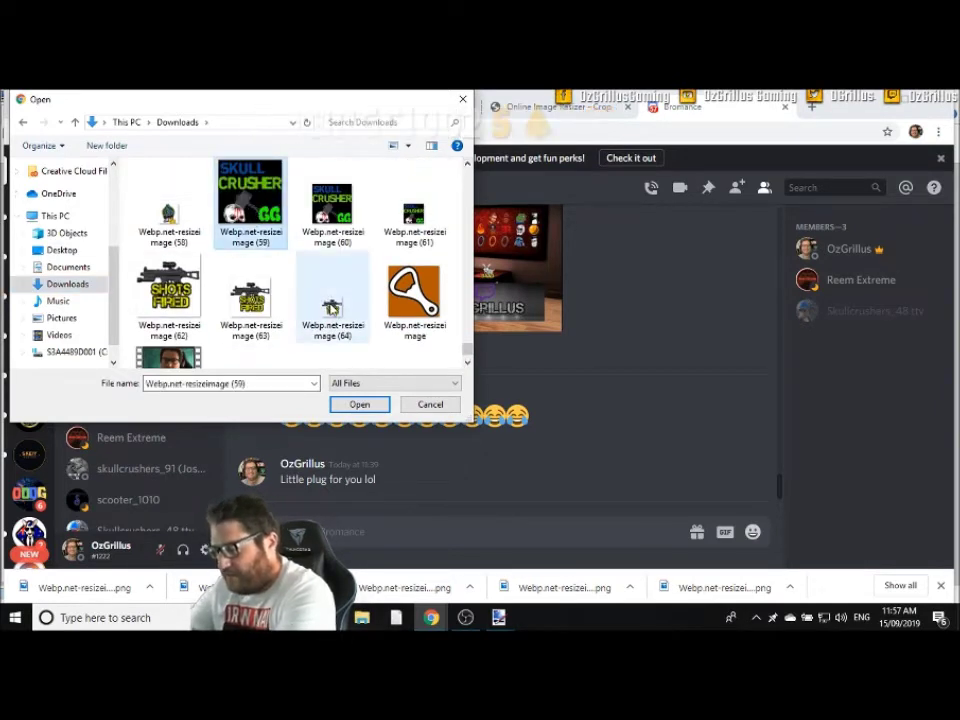
shift+click(332, 300)
click(355, 405)
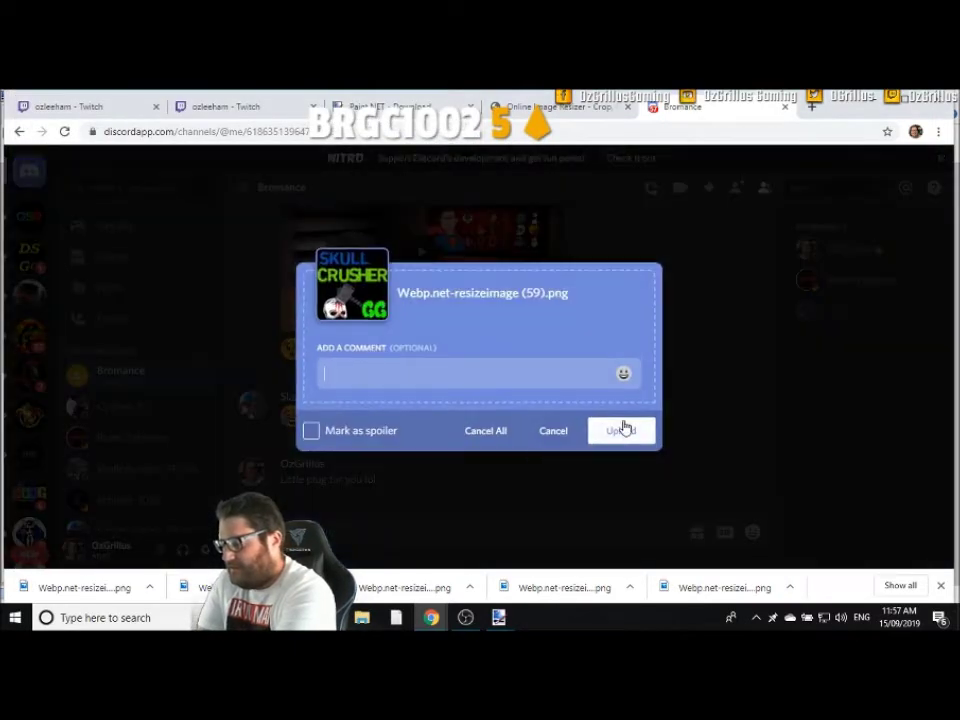
Upload all six resized emotes, files 59 to 64, into the chat
click(621, 430)
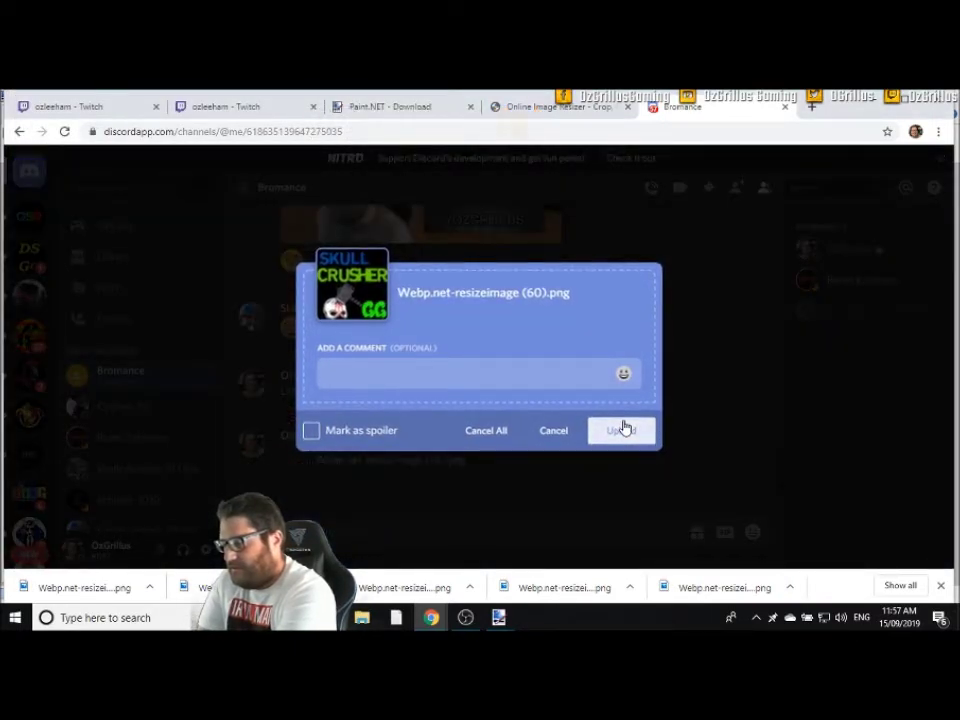
click(621, 430)
click(621, 430)
click(621, 430)
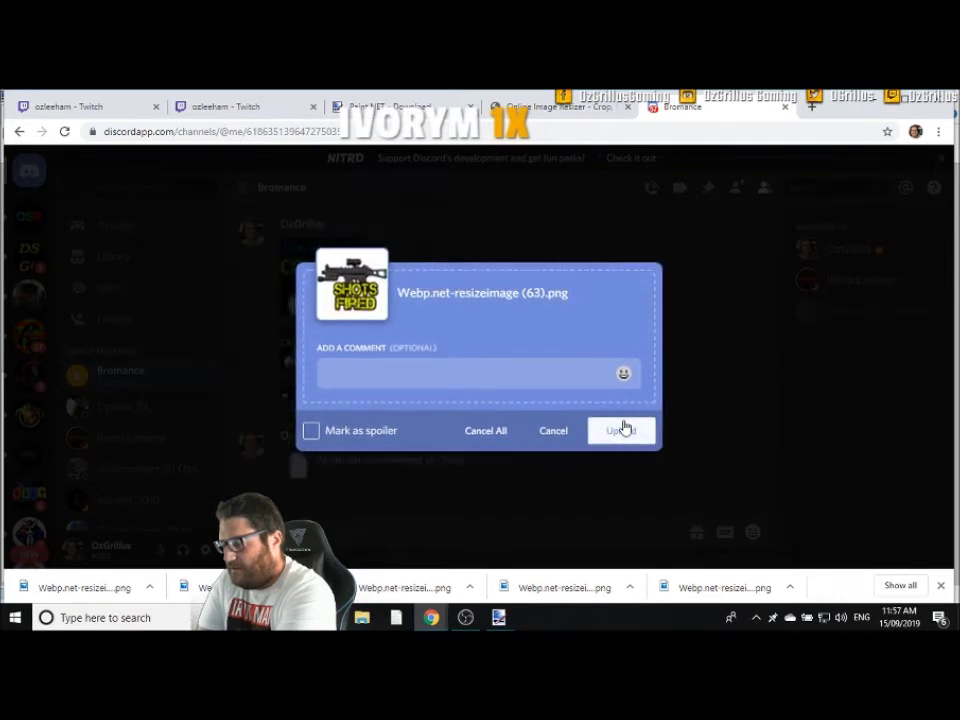
click(621, 430)
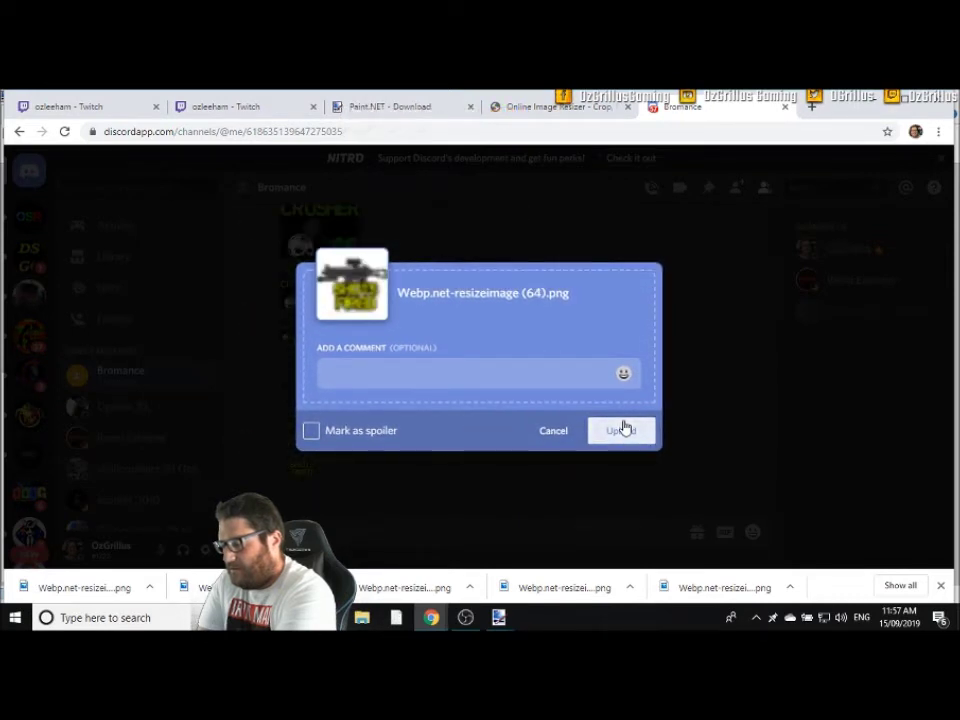
click(621, 430)
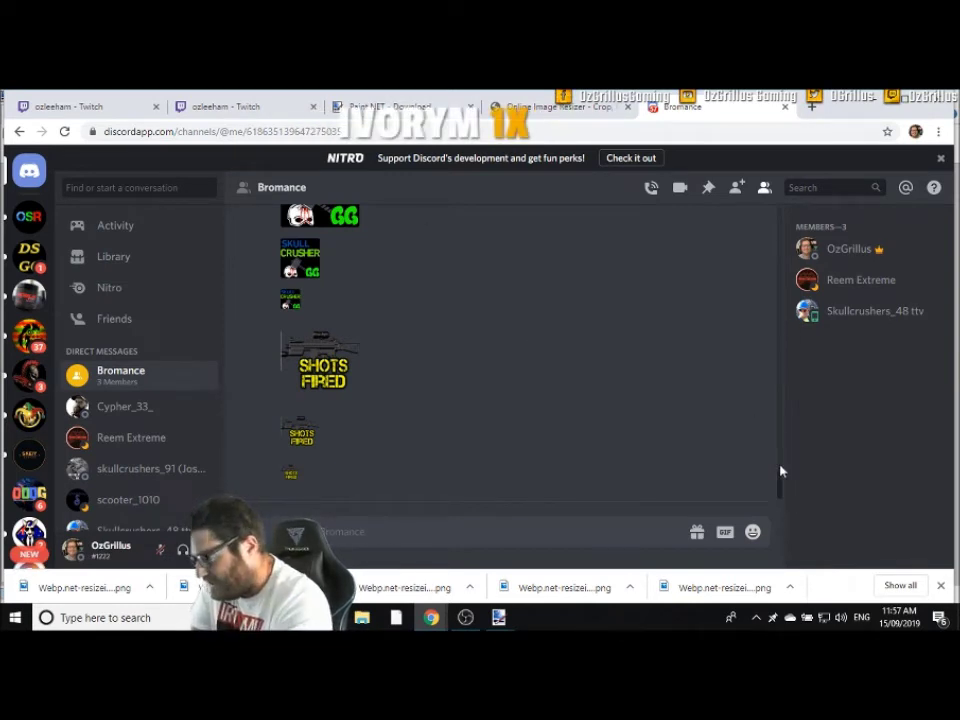
drag(783, 485, 783, 477)
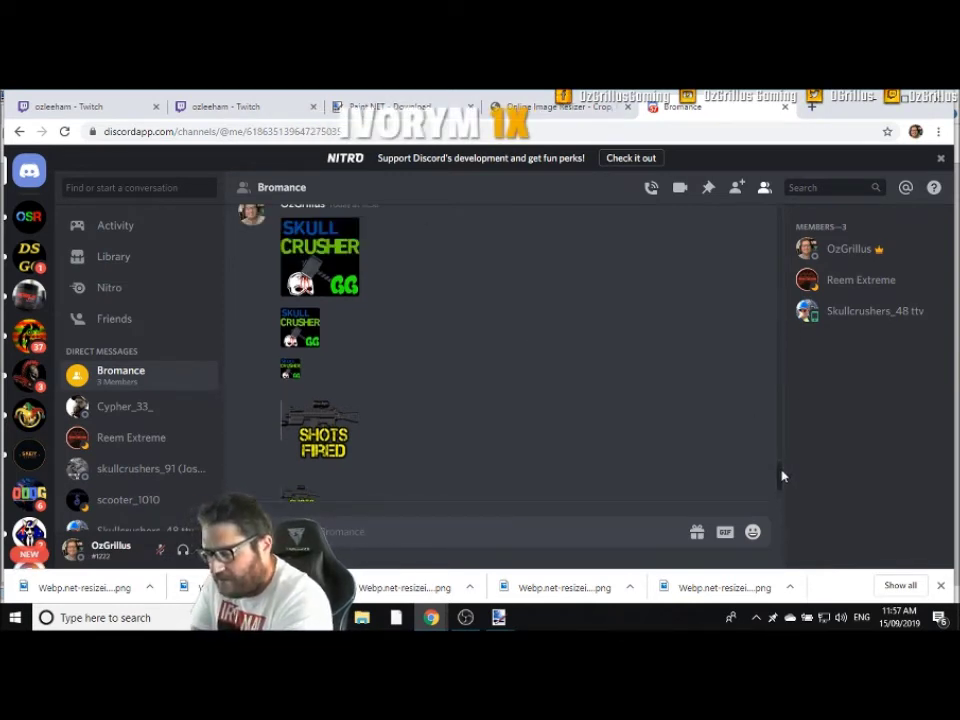
scroll(782, 480, down, 1)
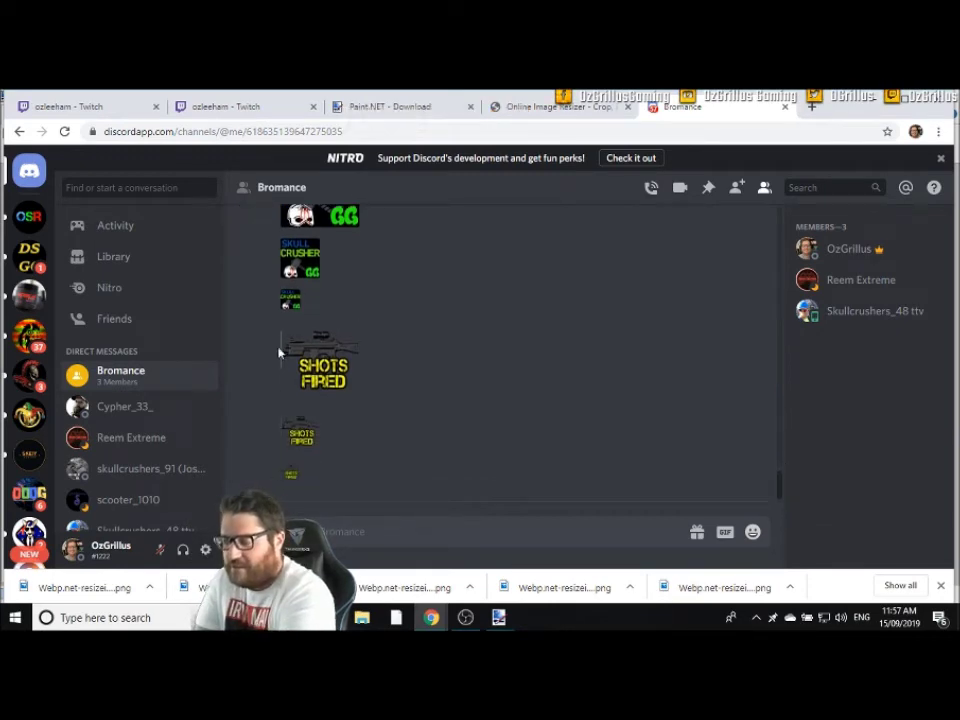
Back in skullemotesf.png, choose the Paint Bucket with black as primary colour and save
mouse_move(498, 622)
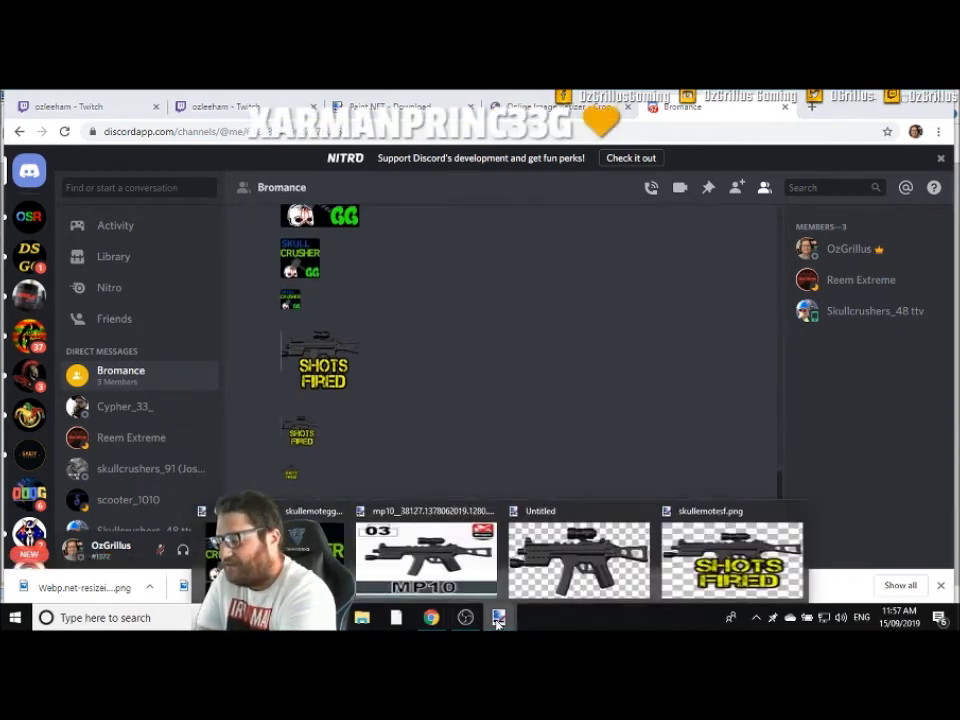
click(731, 560)
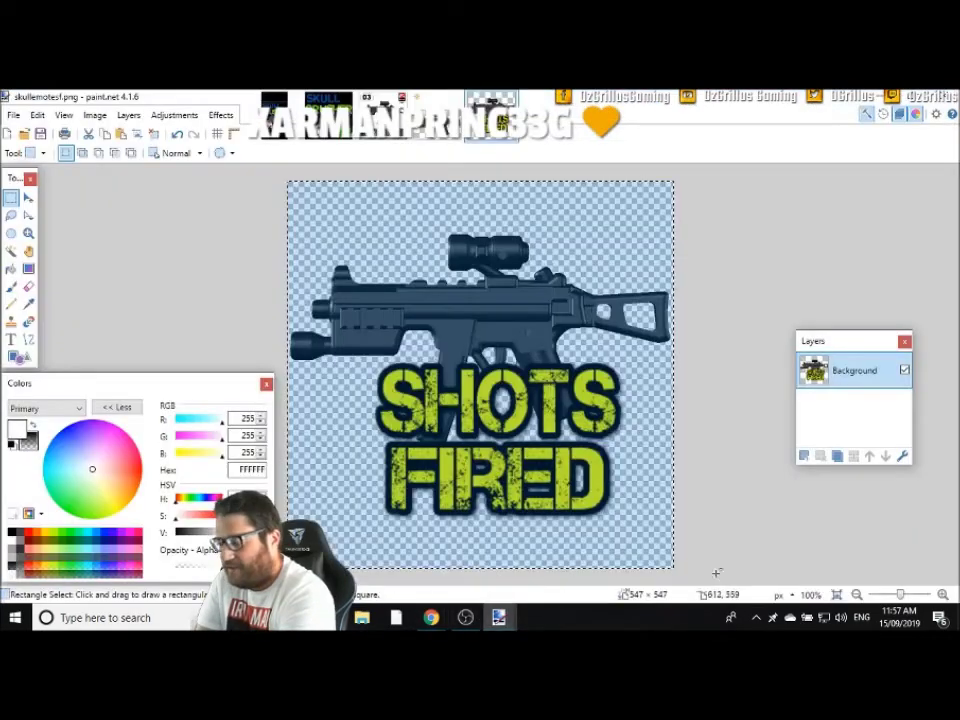
click(11, 268)
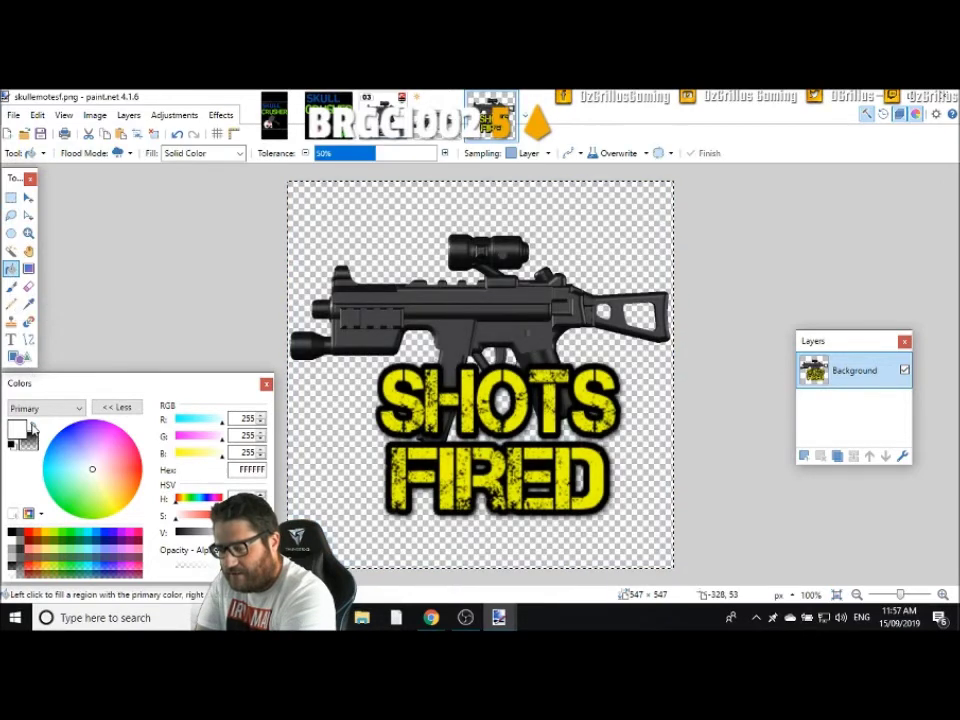
click(32, 428)
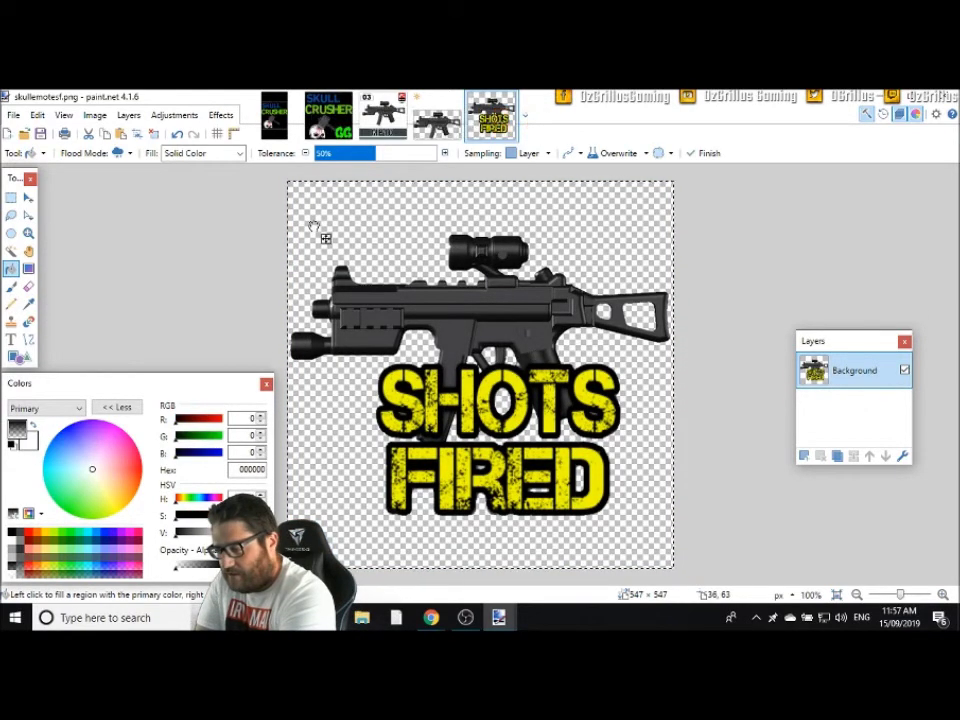
key(ctrl+s)
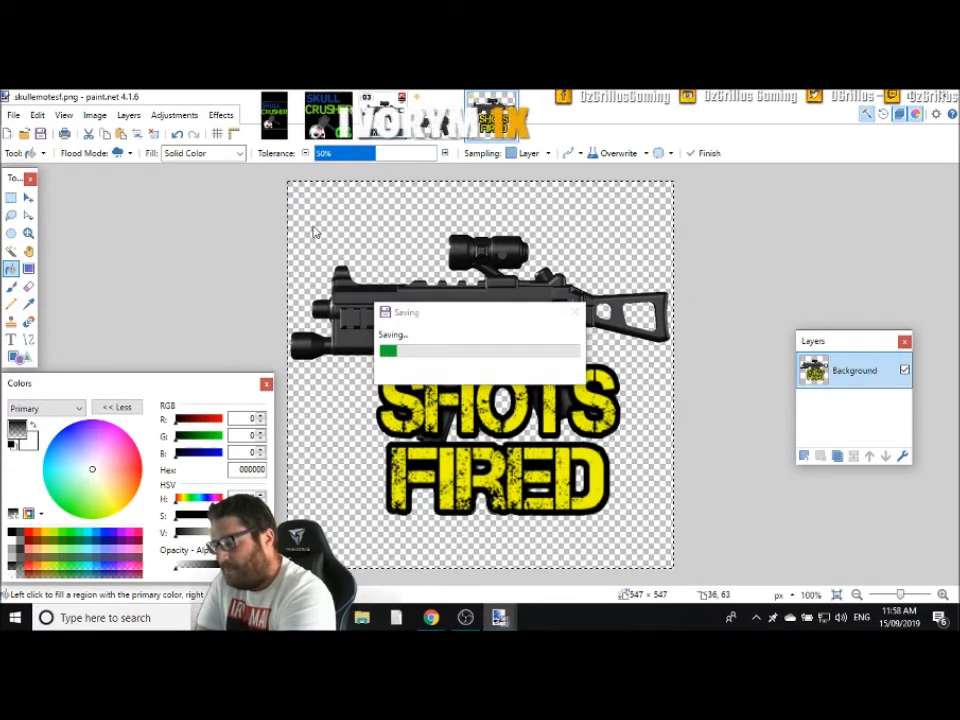
Post skullemotesf.png from the Desktop in Bromance and send 'fixing the white lol'
mouse_move(430, 617)
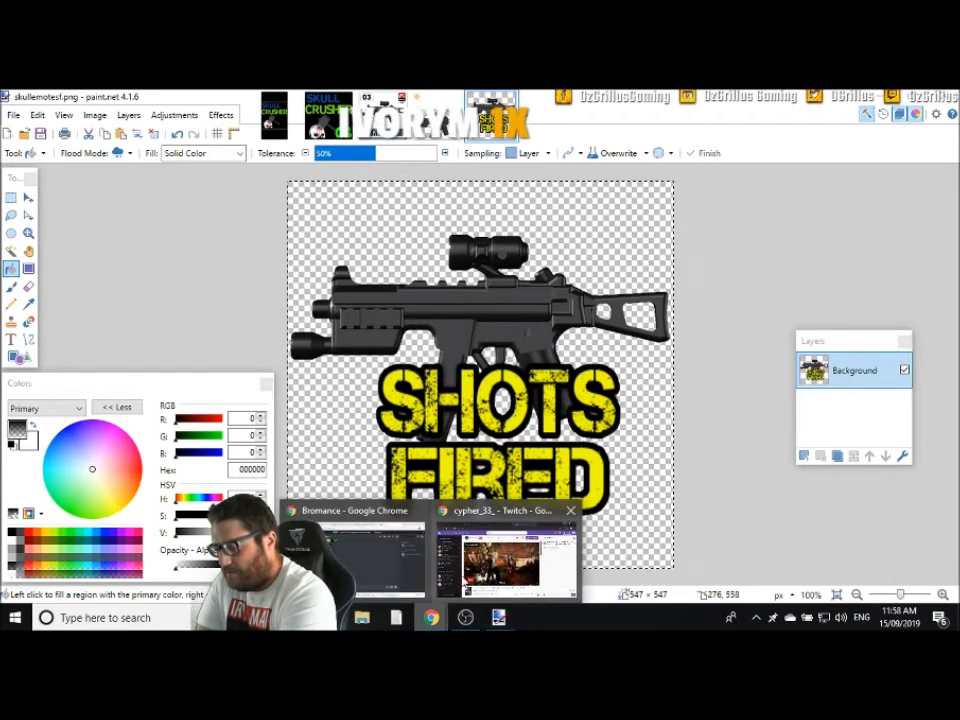
click(373, 568)
click(297, 531)
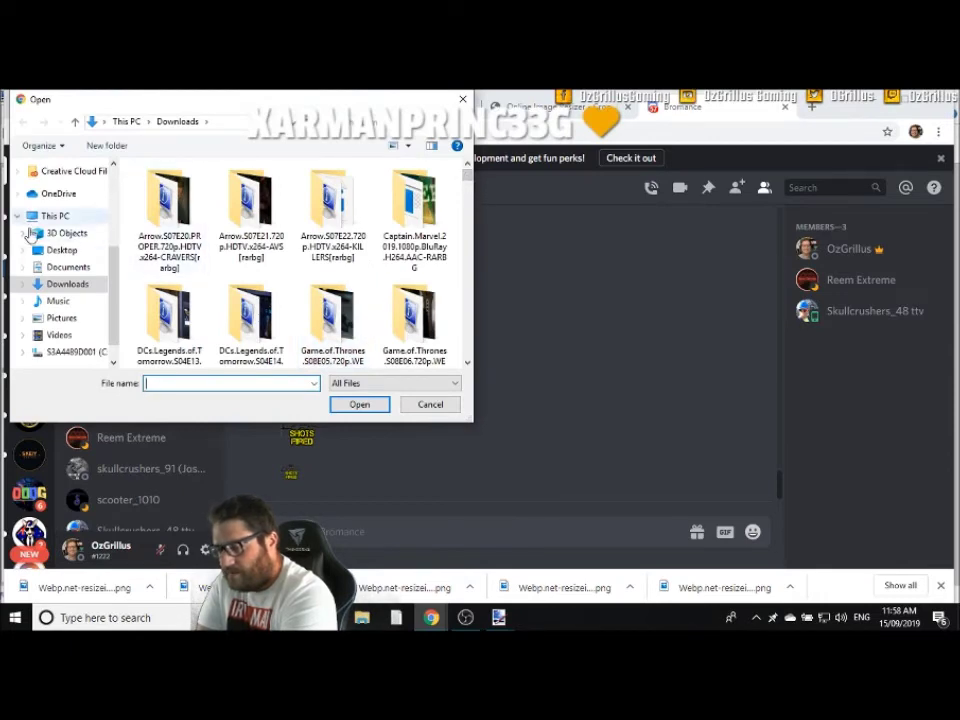
click(62, 250)
drag(468, 180, 468, 320)
click(350, 258)
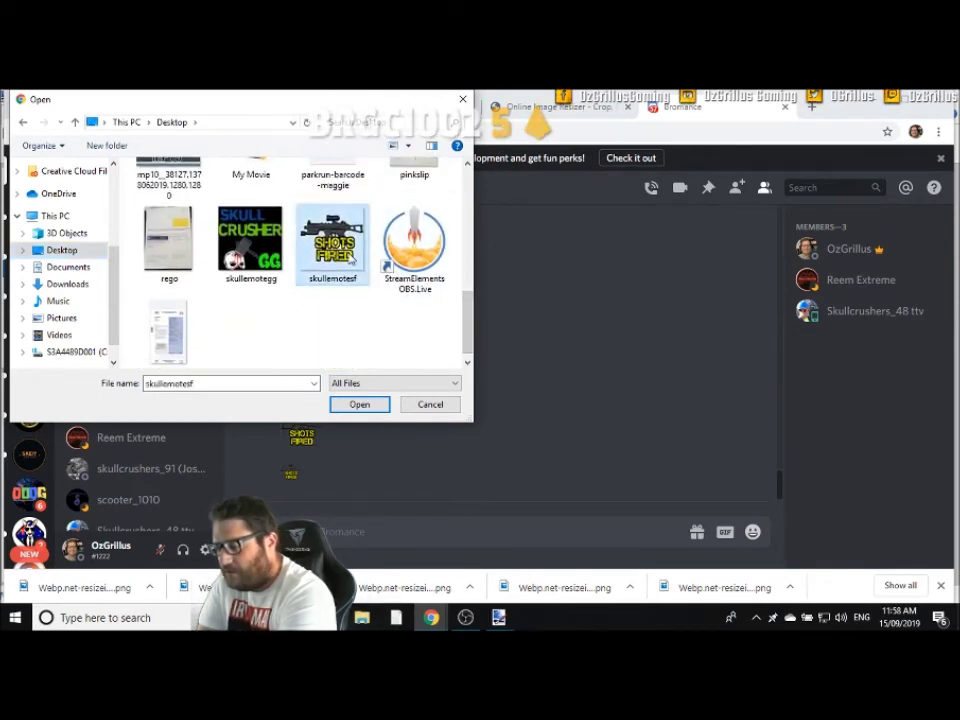
click(345, 405)
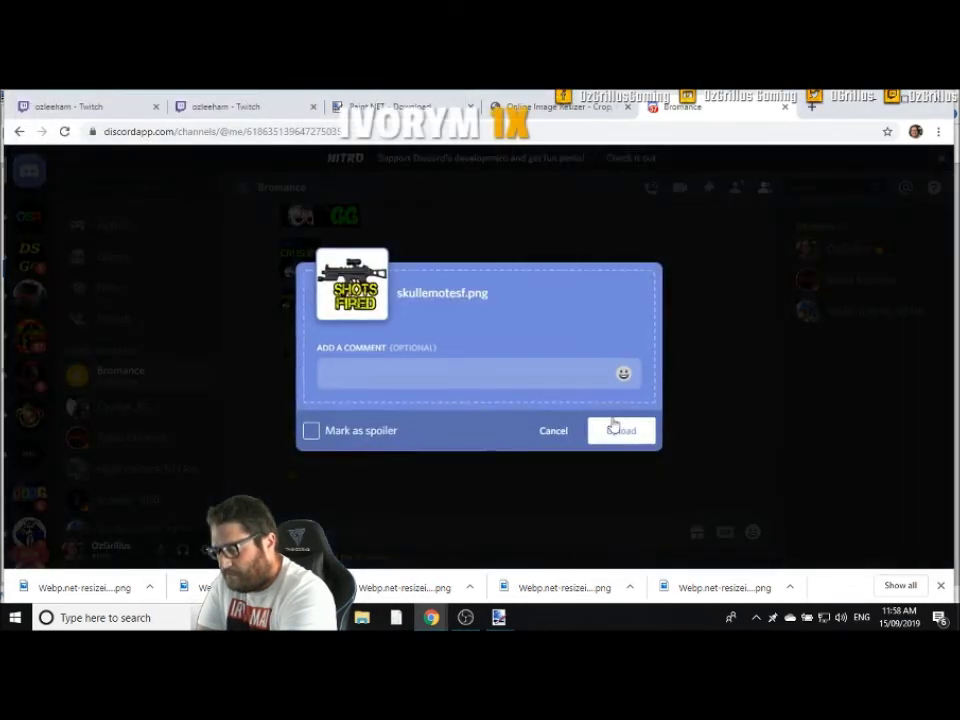
click(621, 431)
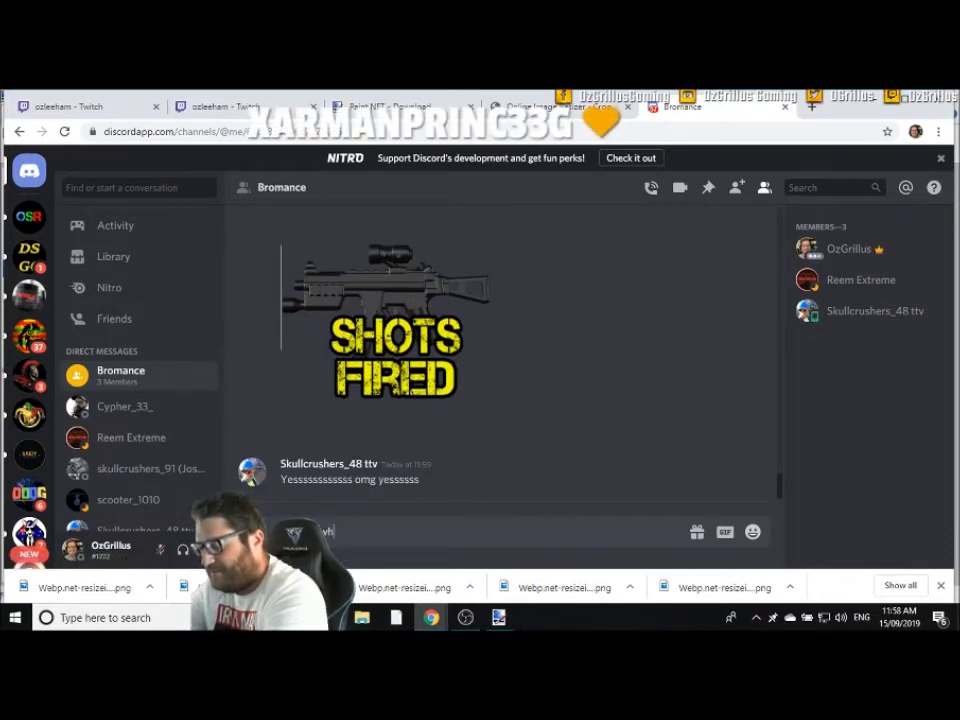
key(Return)
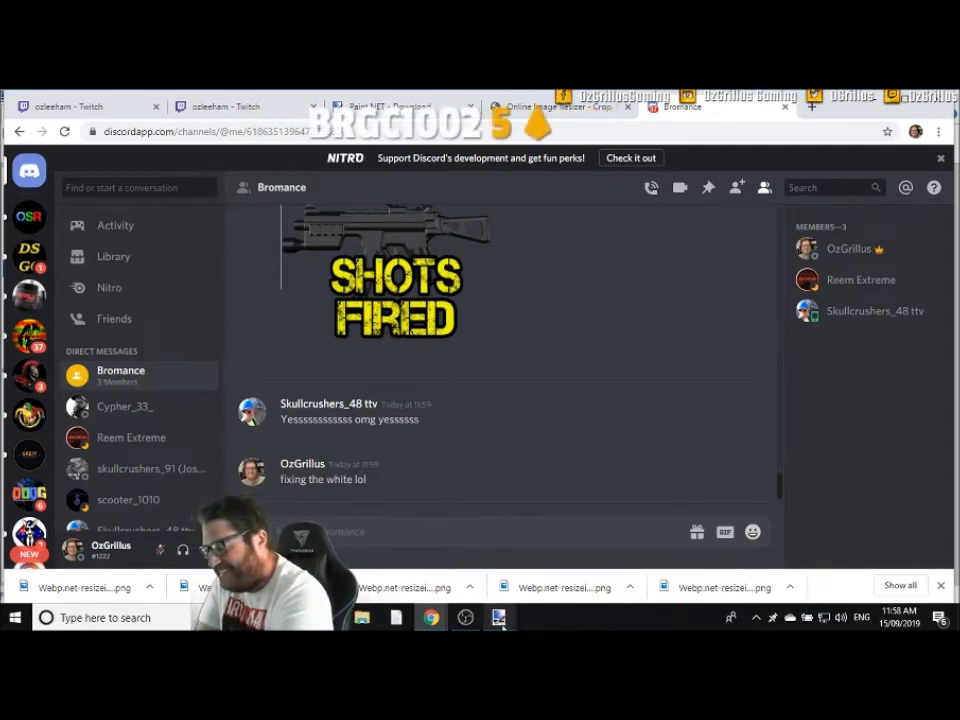
Select the whole canvas and zoom in to 200% on the gun
mouse_move(500, 620)
click(690, 560)
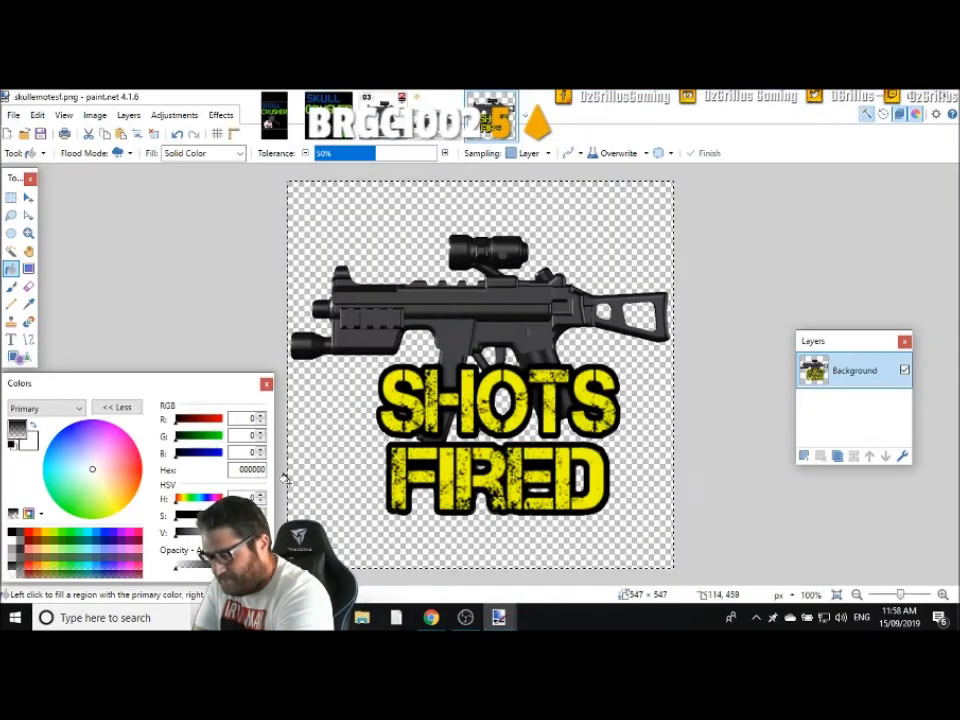
click(10, 197)
drag(257, 176, 748, 575)
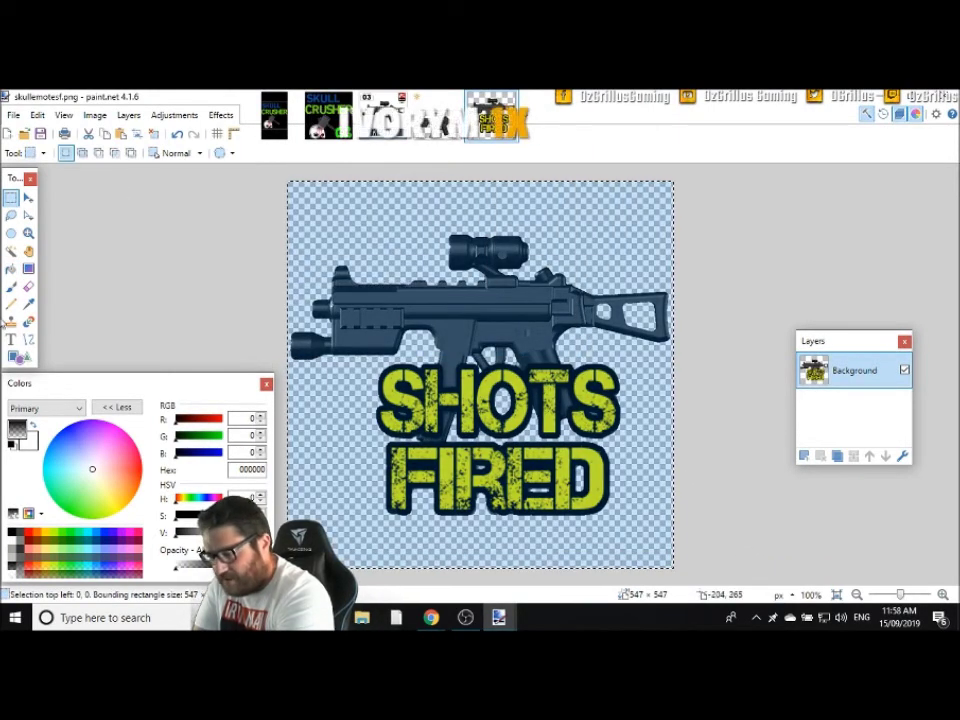
click(29, 288)
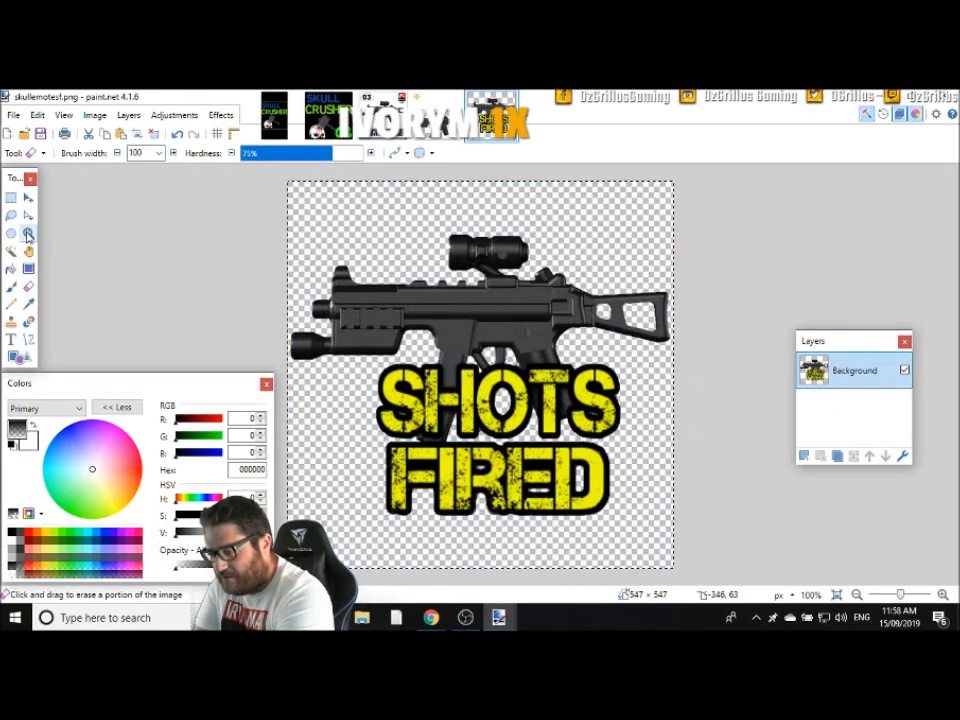
click(28, 233)
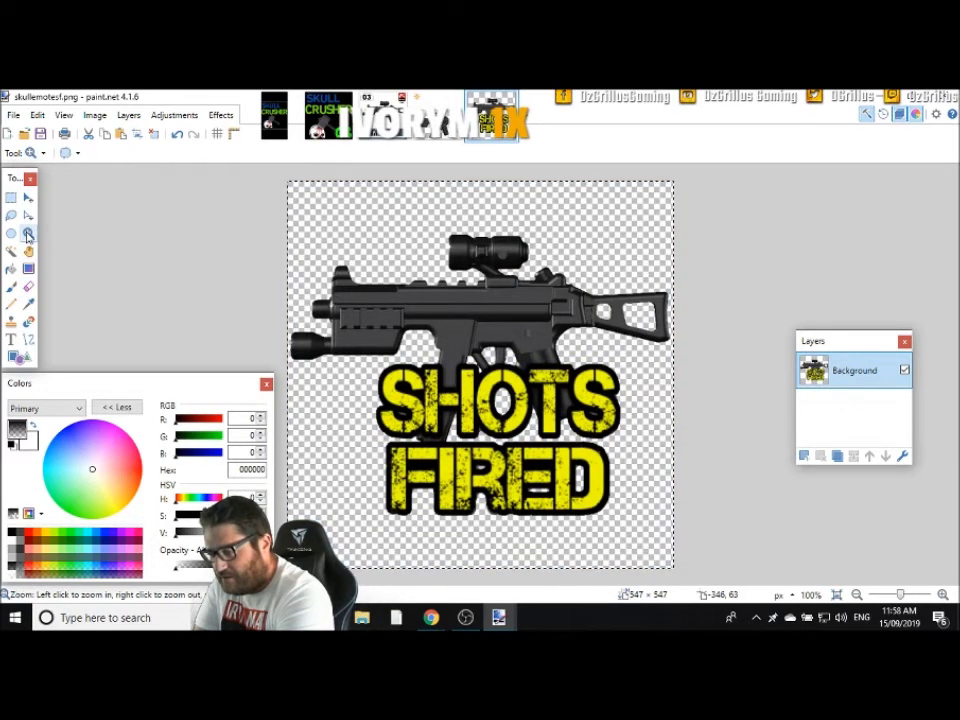
click(333, 255)
click(327, 250)
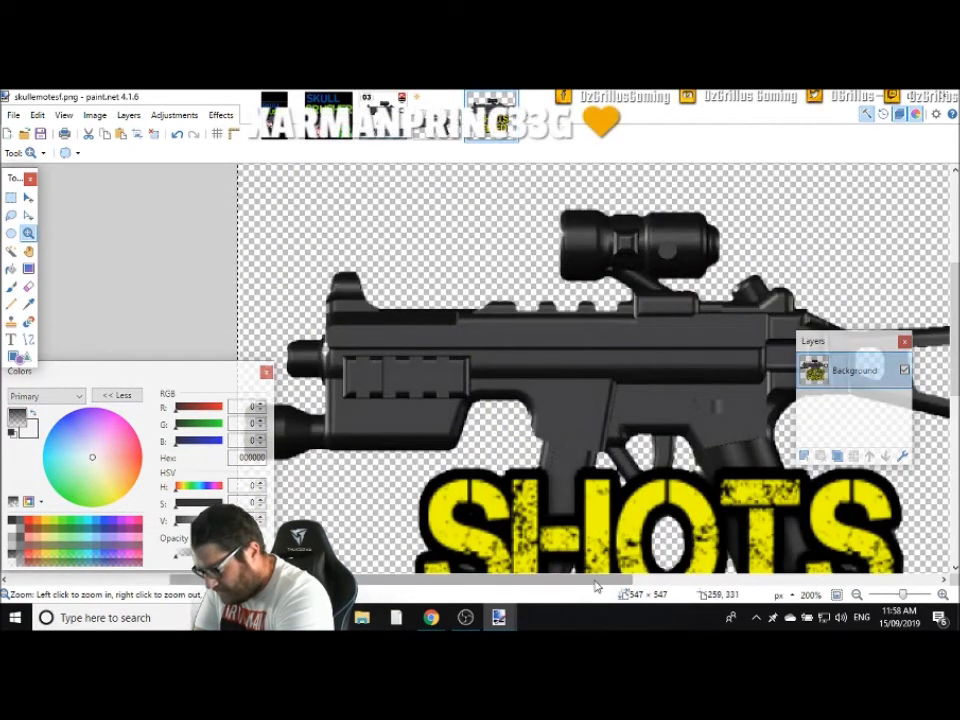
drag(594, 580, 536, 580)
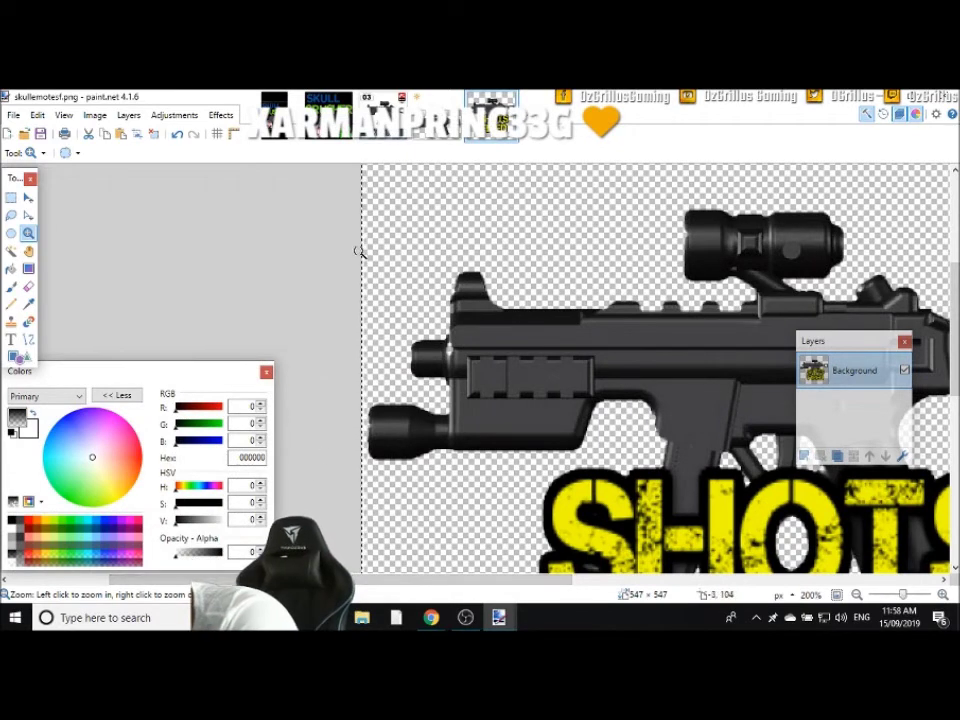
Erase the leftover white edges around the gun and save the emote
click(28, 287)
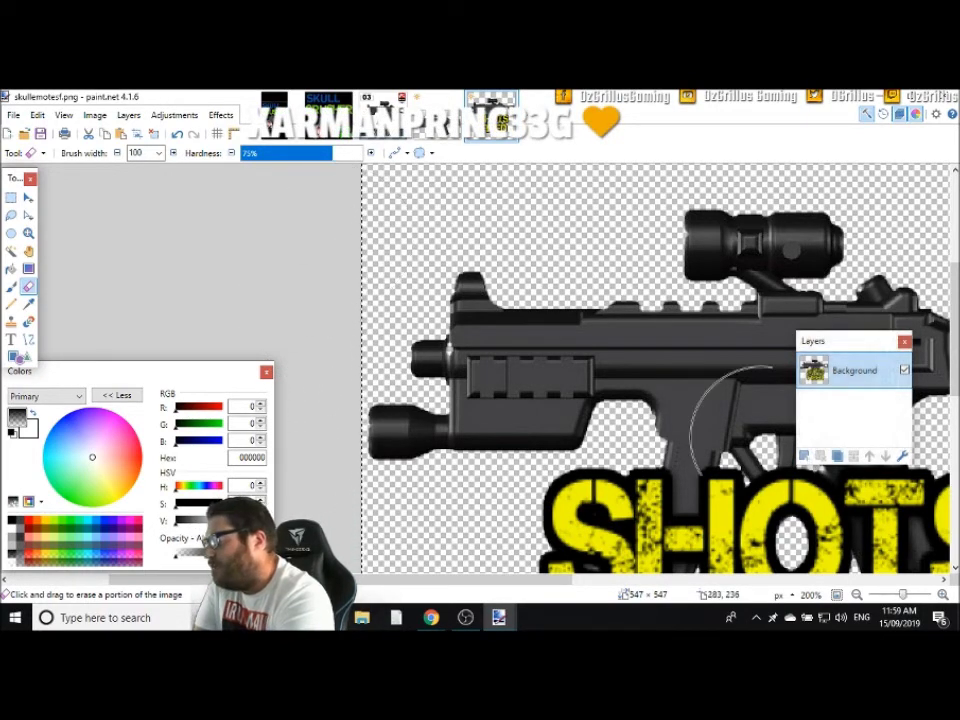
scroll(360, 237, up, 5)
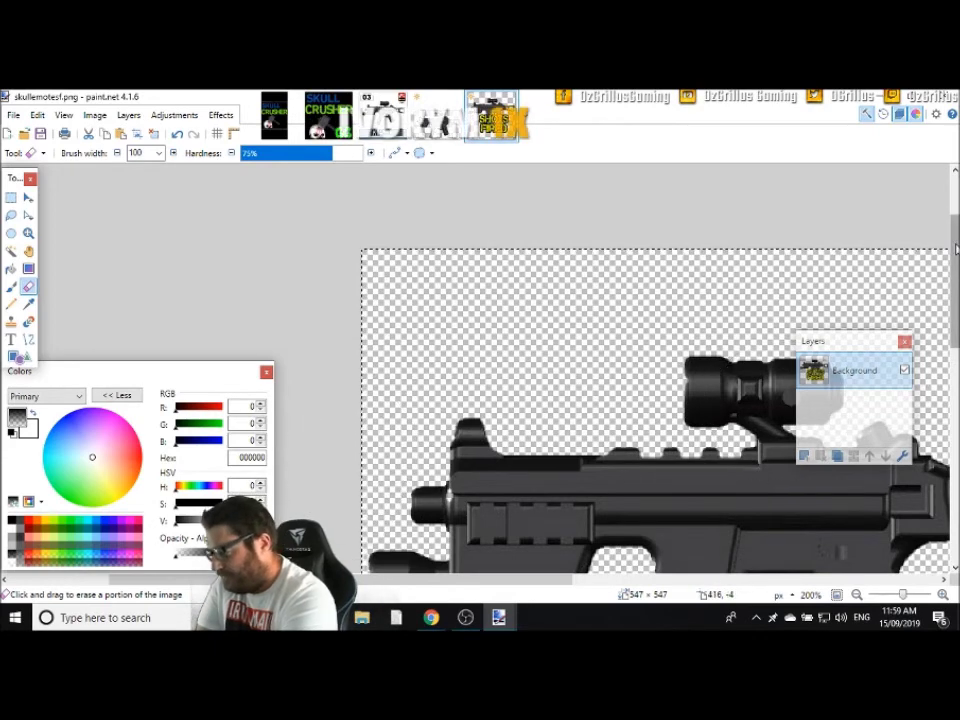
scroll(955, 248, down, 3)
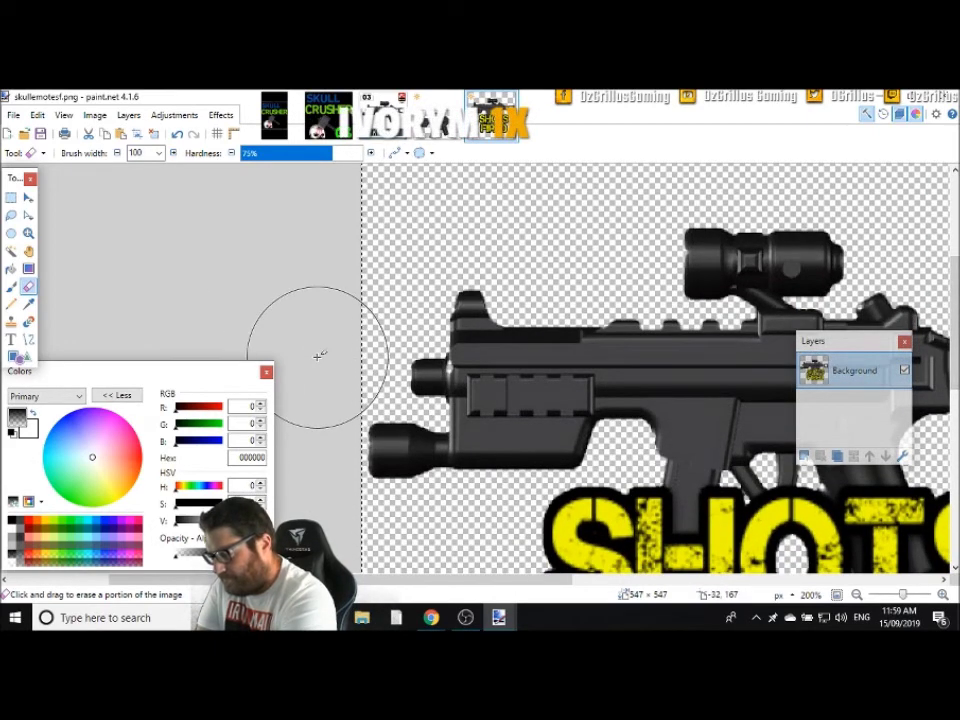
scroll(538, 432, down, 5)
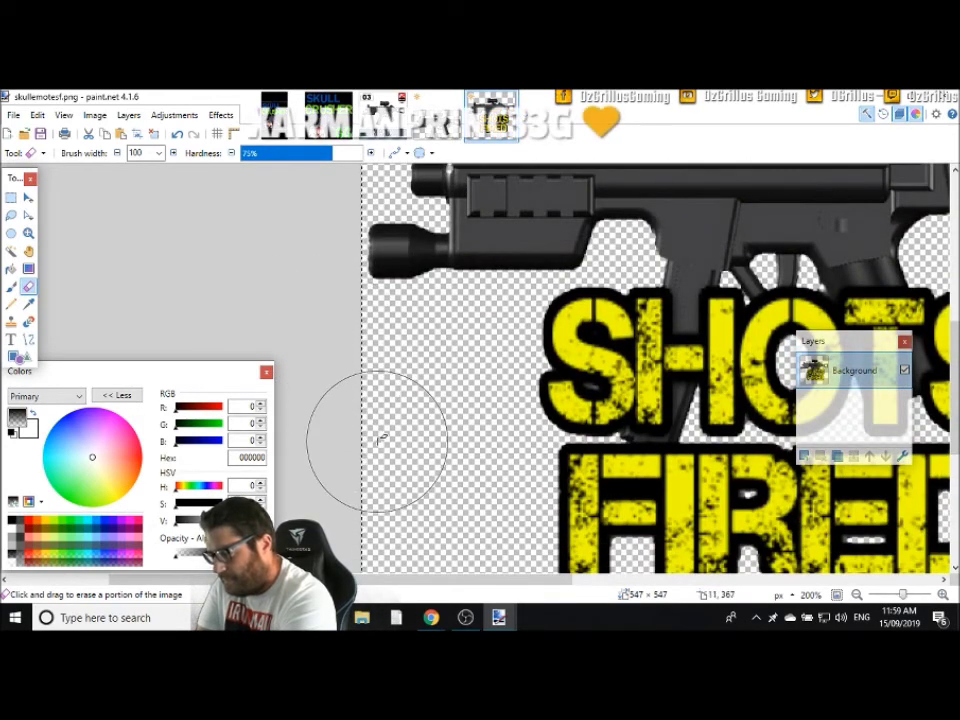
key(ctrl+s)
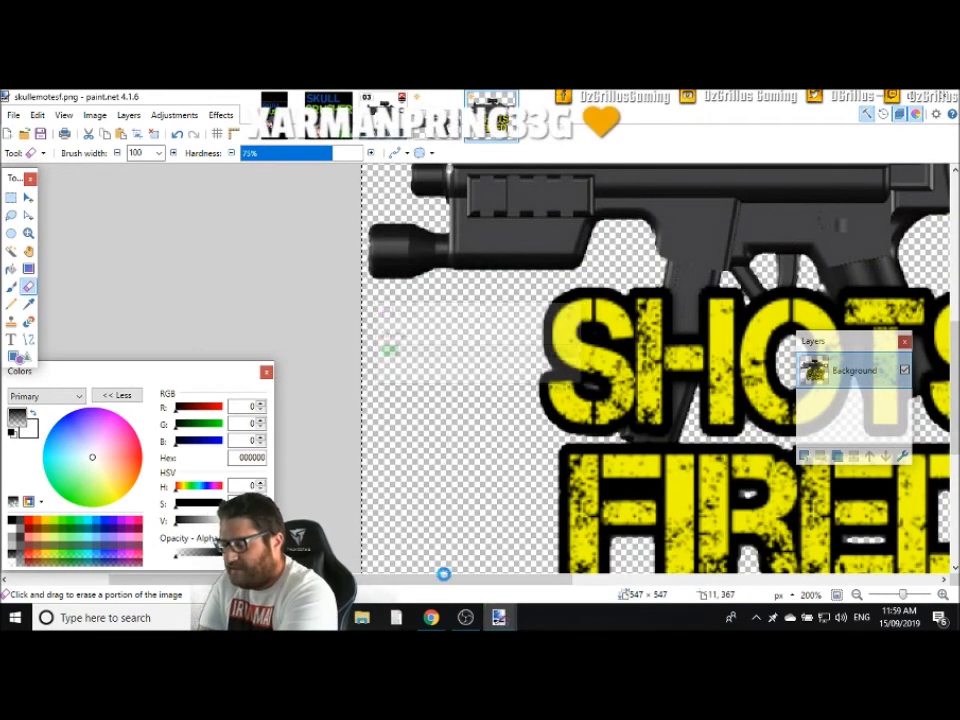
mouse_move(432, 619)
click(355, 540)
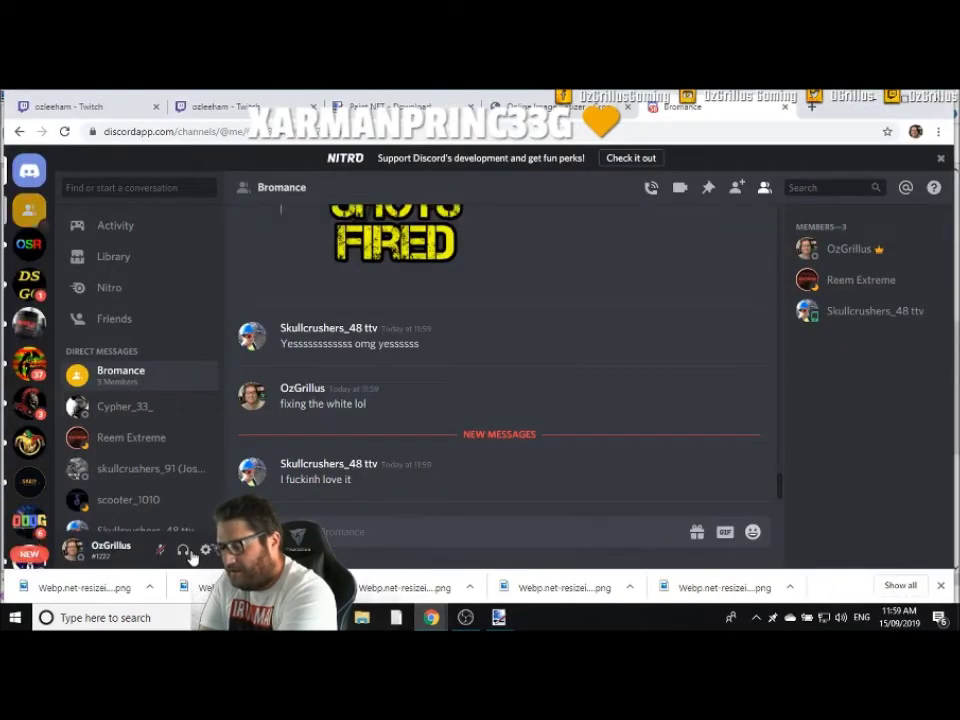
Upload the cleaned skullemotesf image to the Bromance chat
click(256, 531)
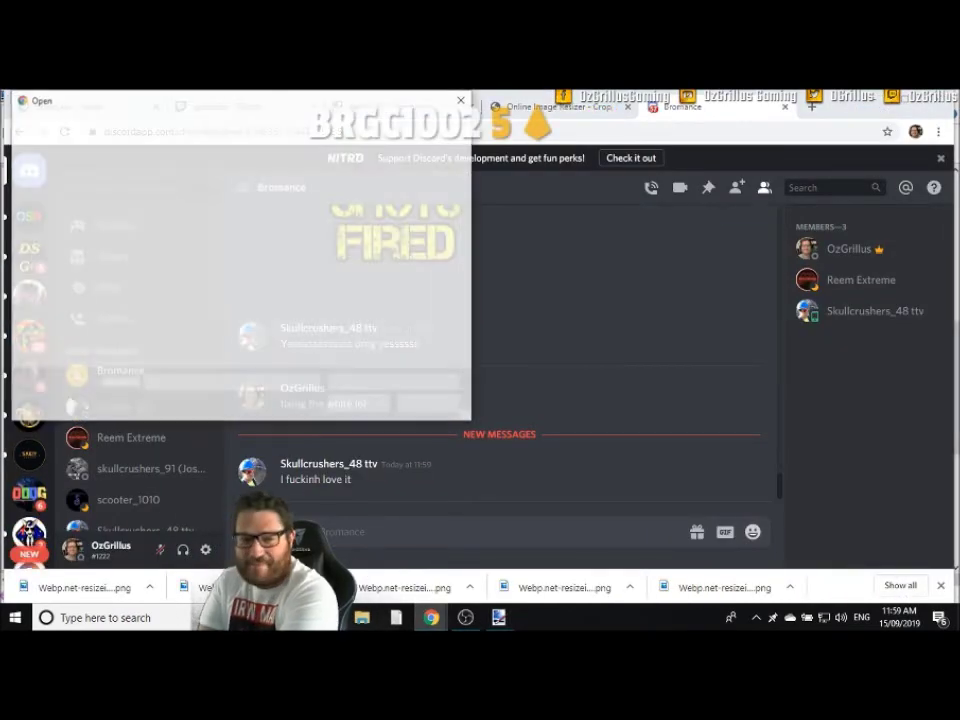
drag(465, 216, 465, 335)
click(333, 300)
click(359, 404)
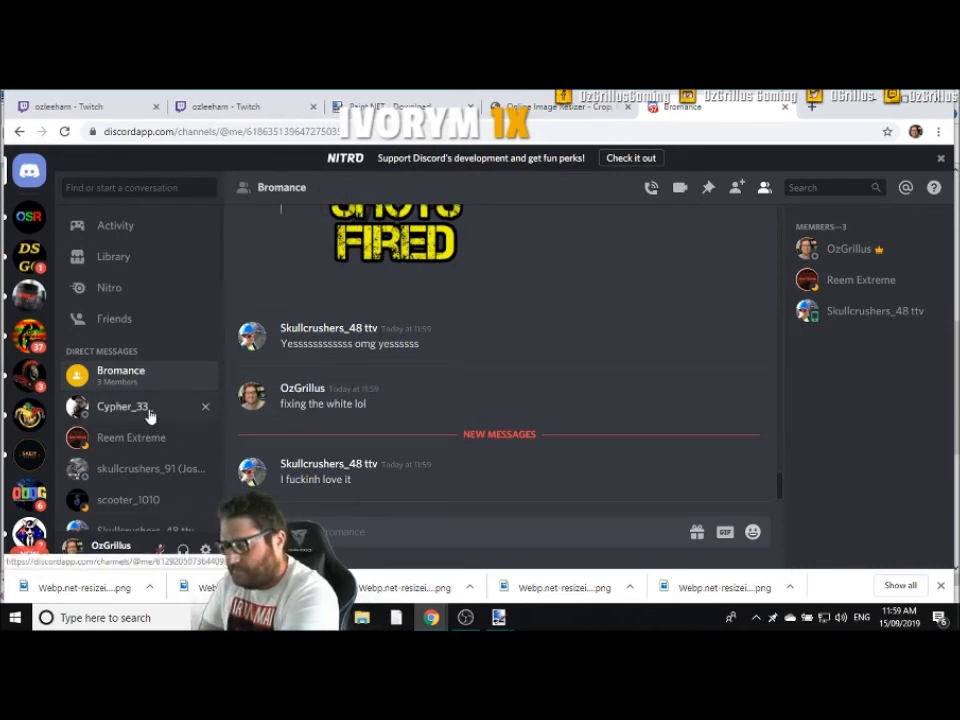
click(109, 377)
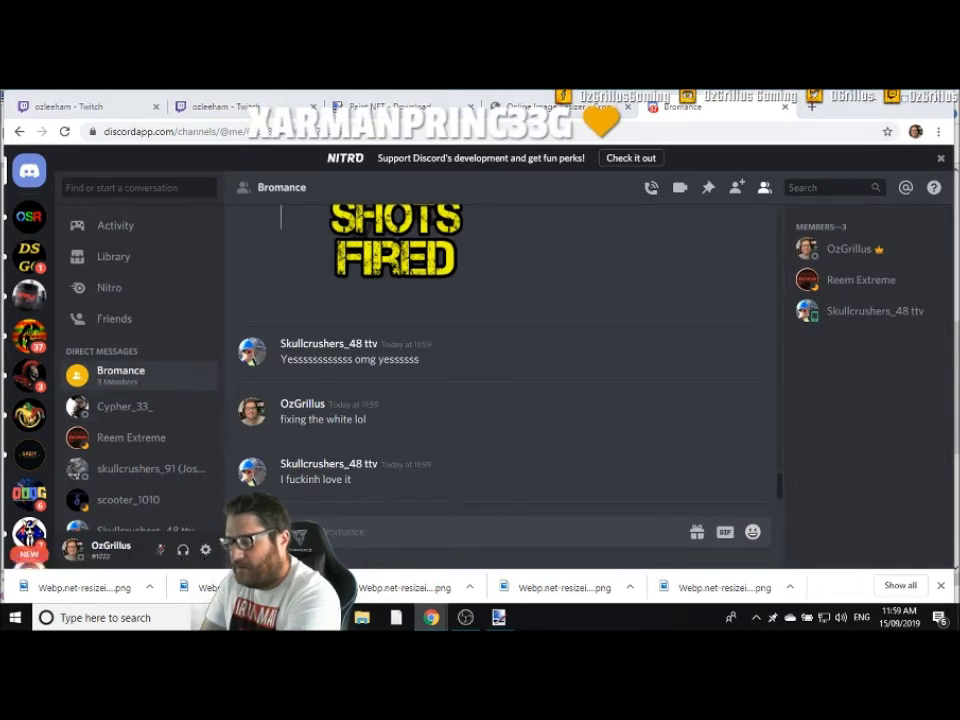
drag(467, 175, 467, 352)
click(332, 232)
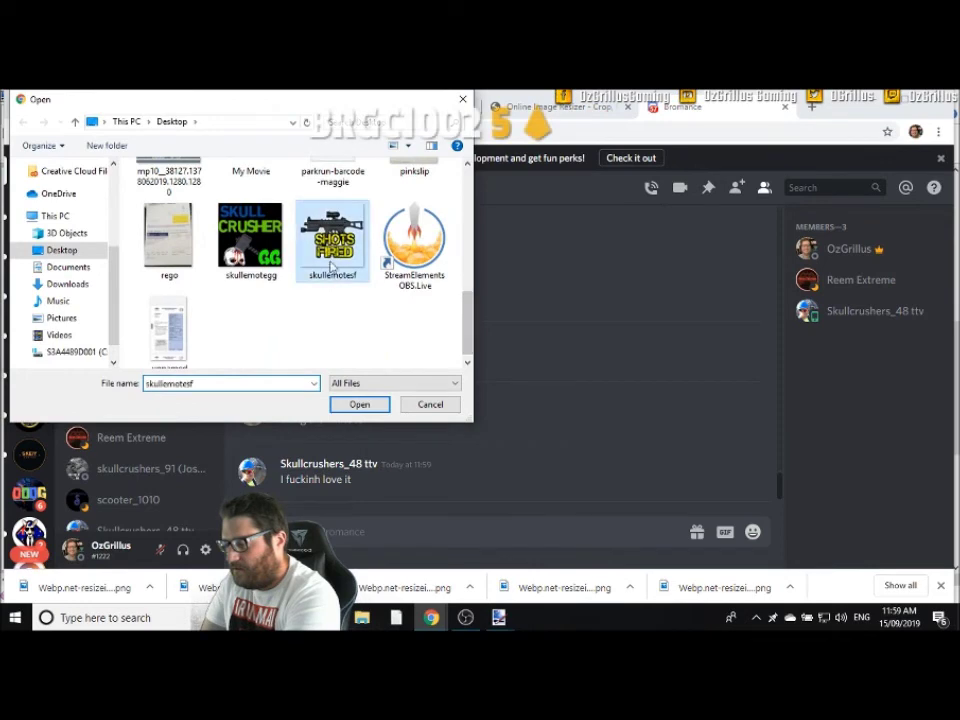
click(359, 404)
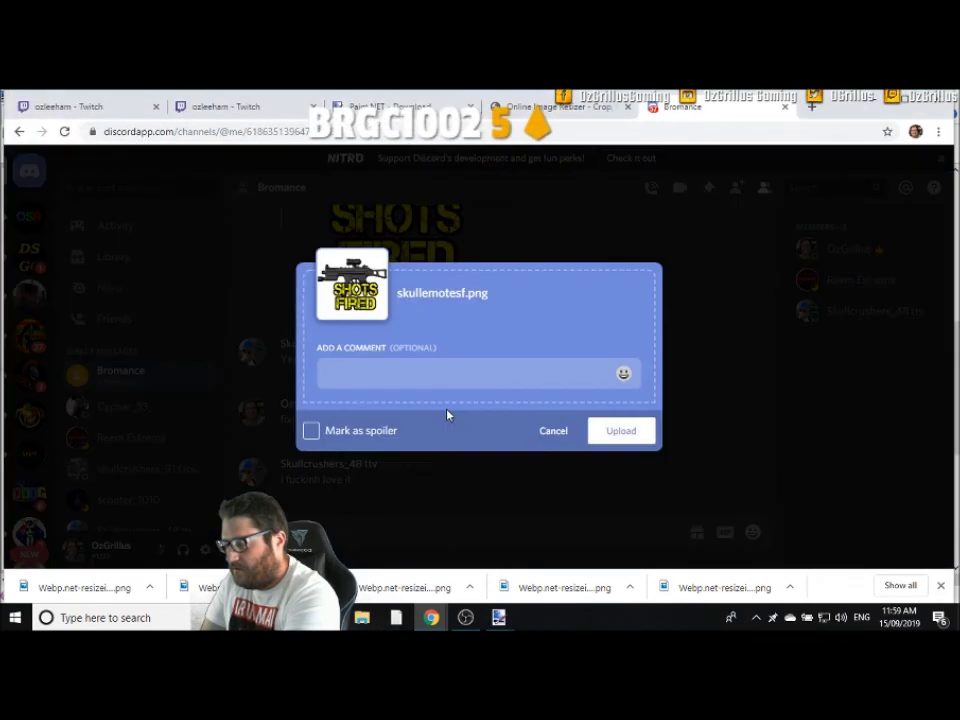
click(633, 432)
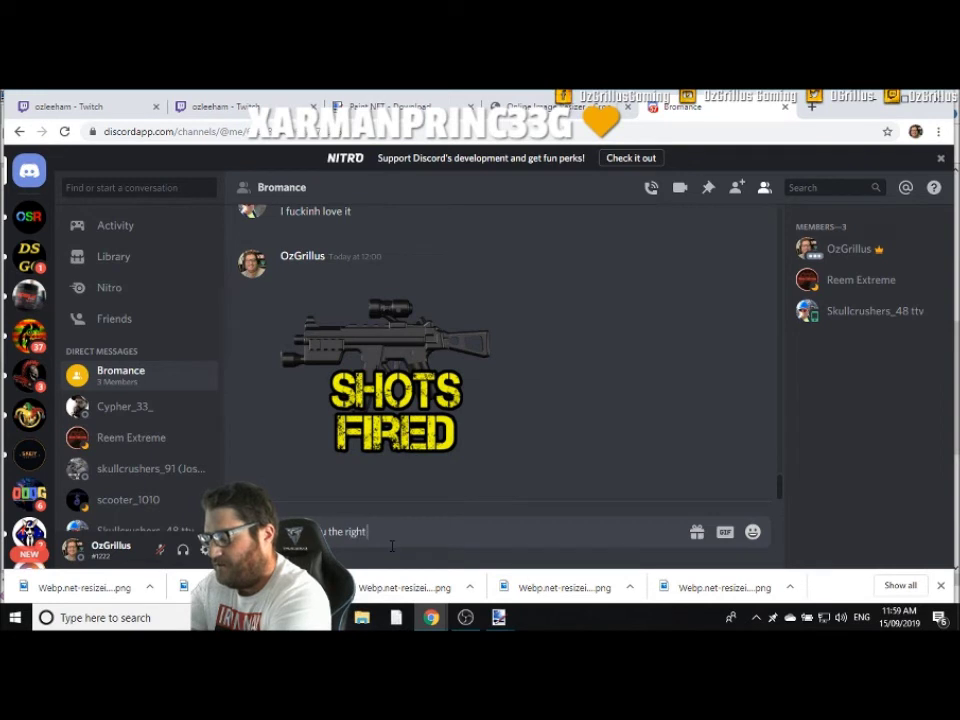
Send the message 'ill send you the right sizes <3'
text(es c)
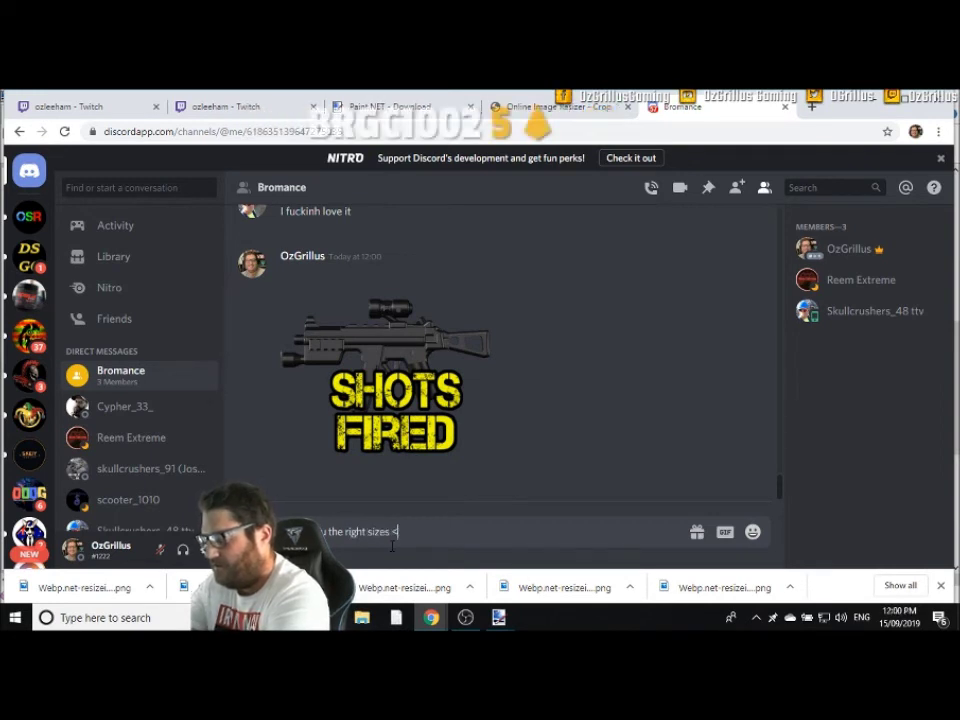
text(3)
key(Return)
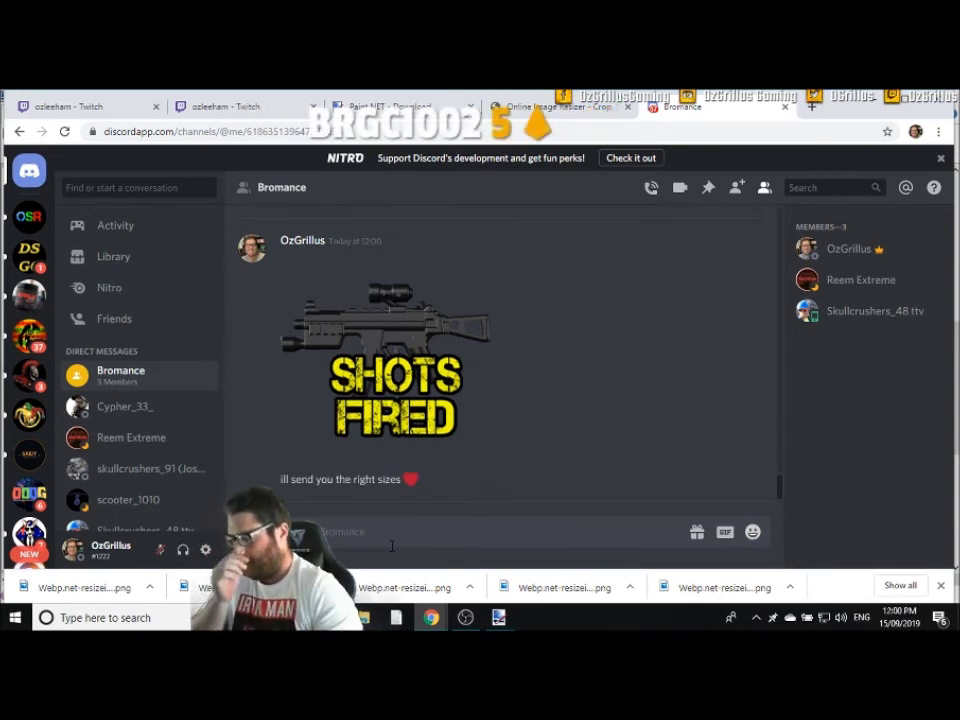
click(873, 104)
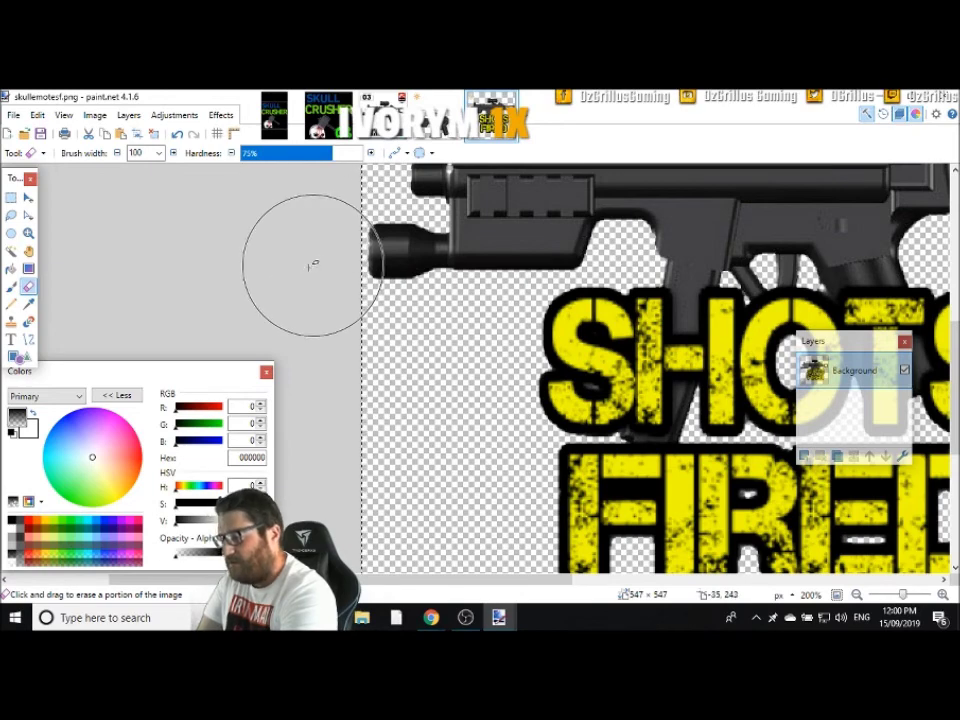
In OBS Studio, make the Library camera scene the live scene
mouse_move(430, 620)
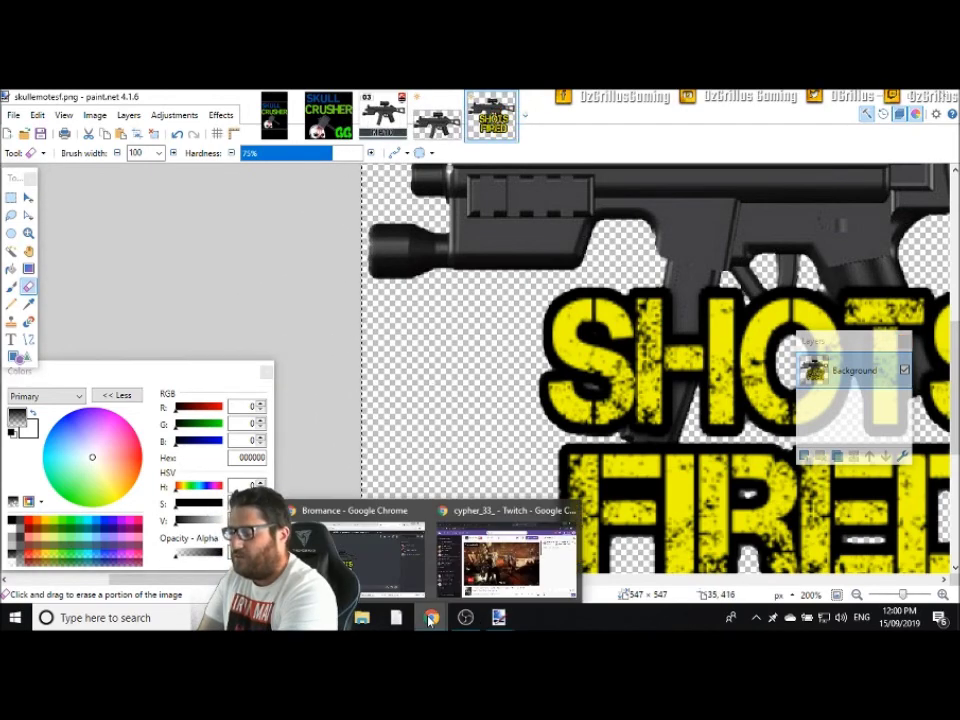
key(alt+Tab)
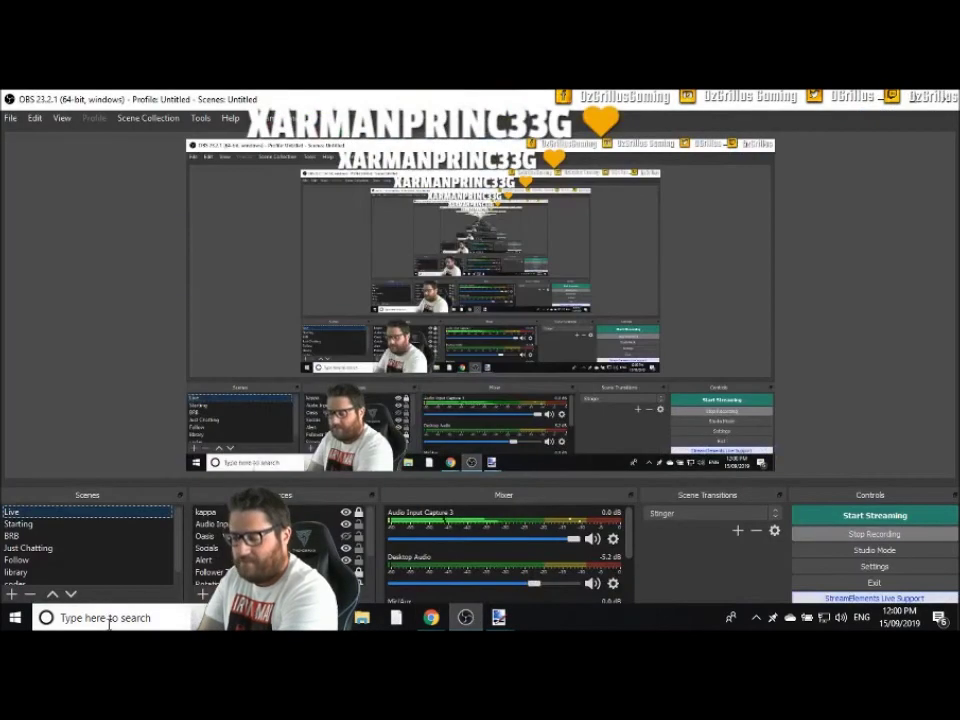
click(15, 572)
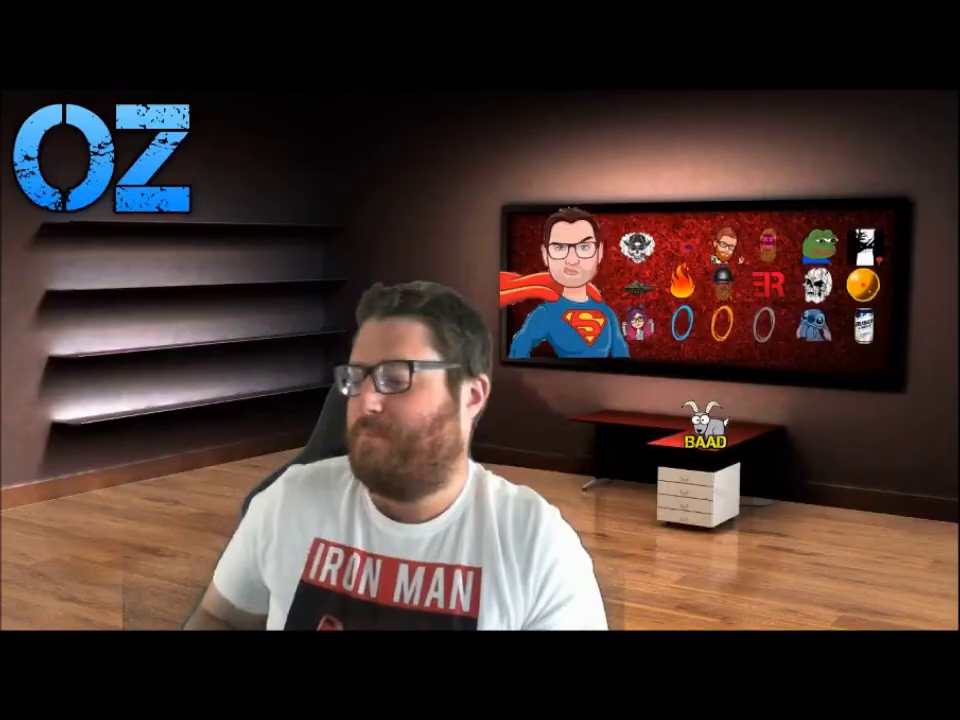